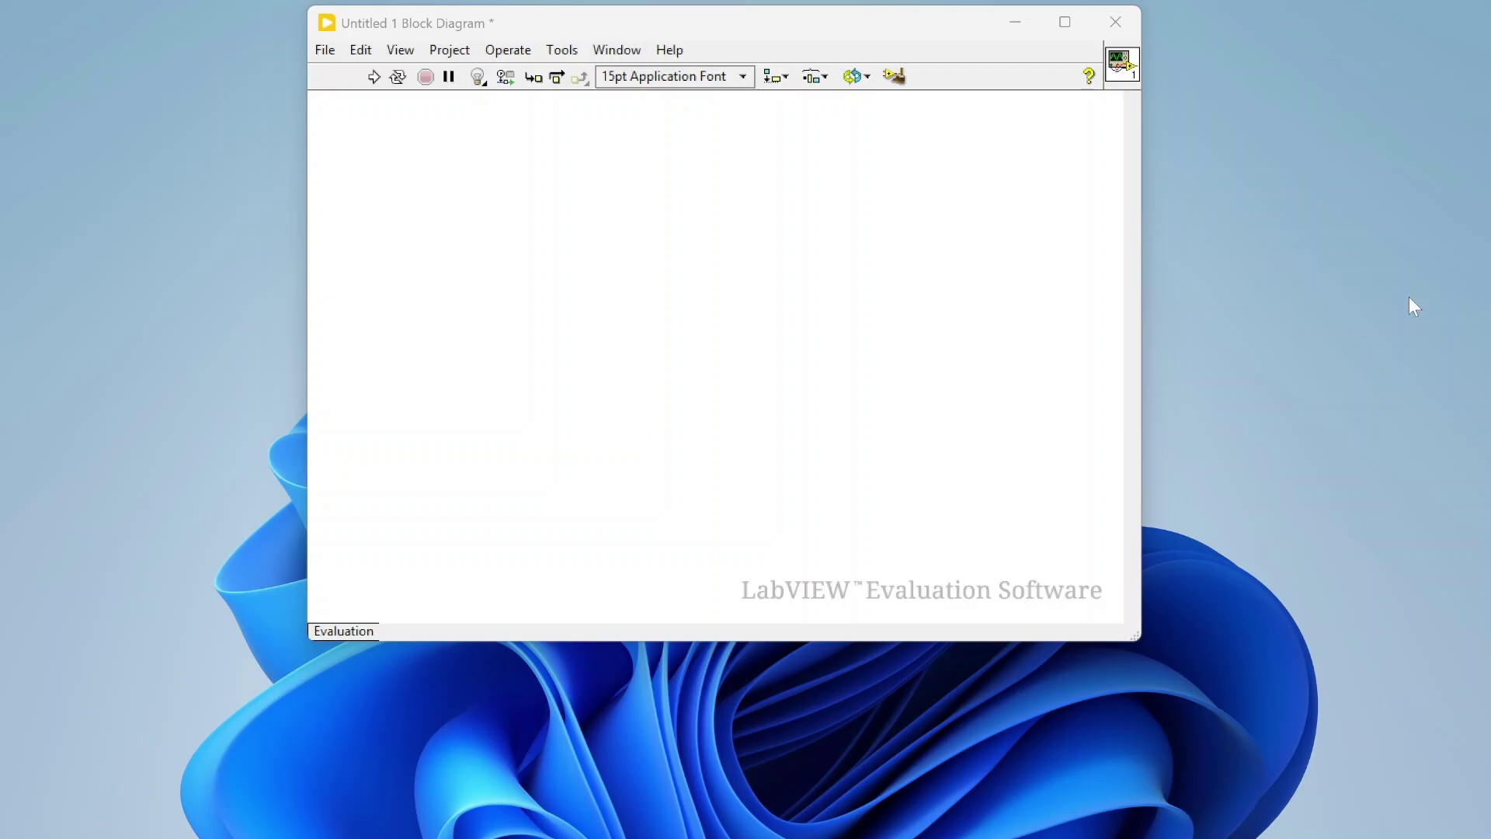
- Place a DAQ Assist node from Measurement I/O > NI DAQmx near the diagram's upper left
right_click(597, 134)
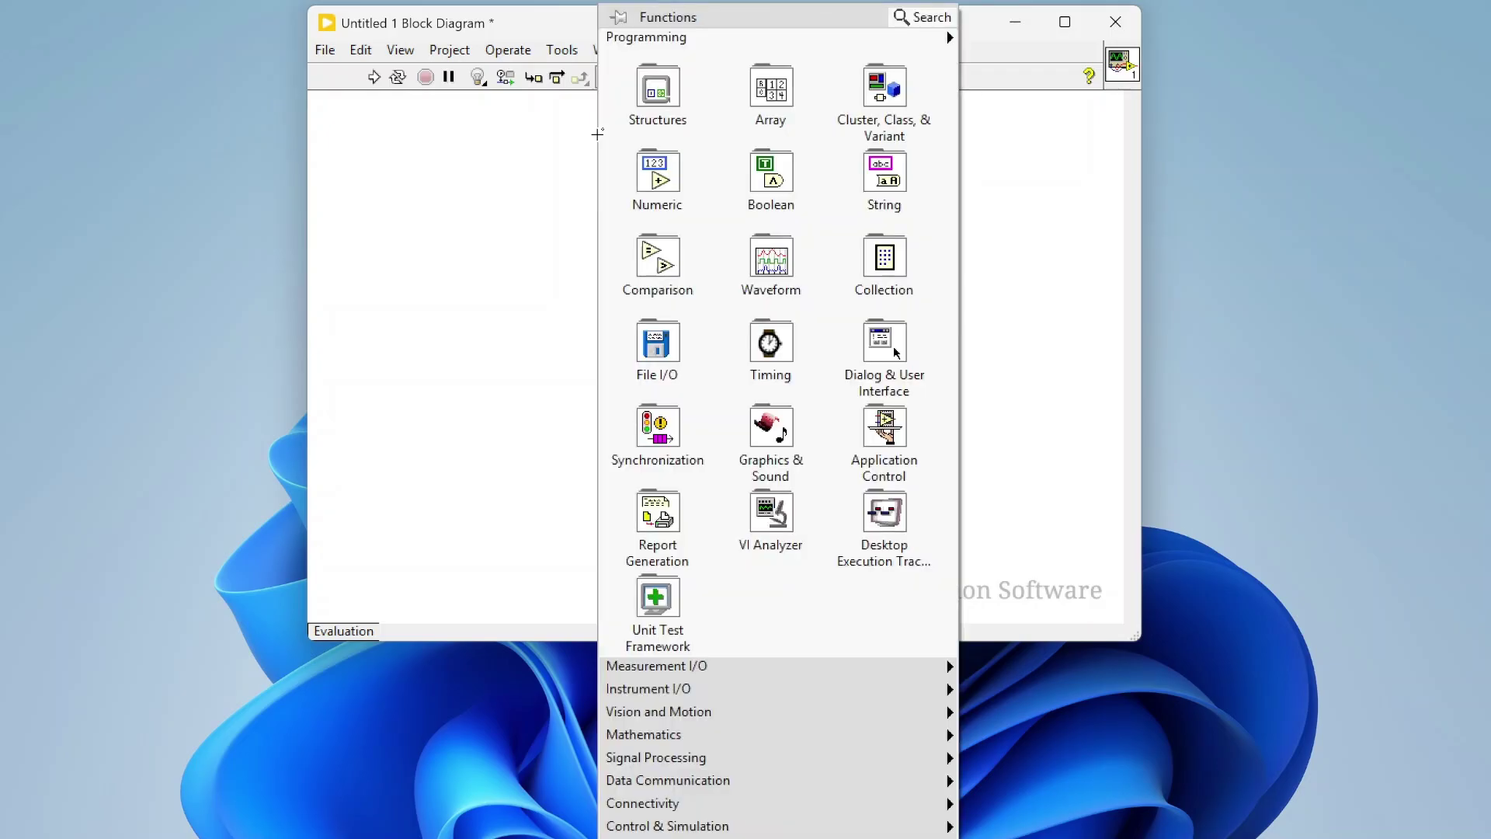
mouse_move(701, 439)
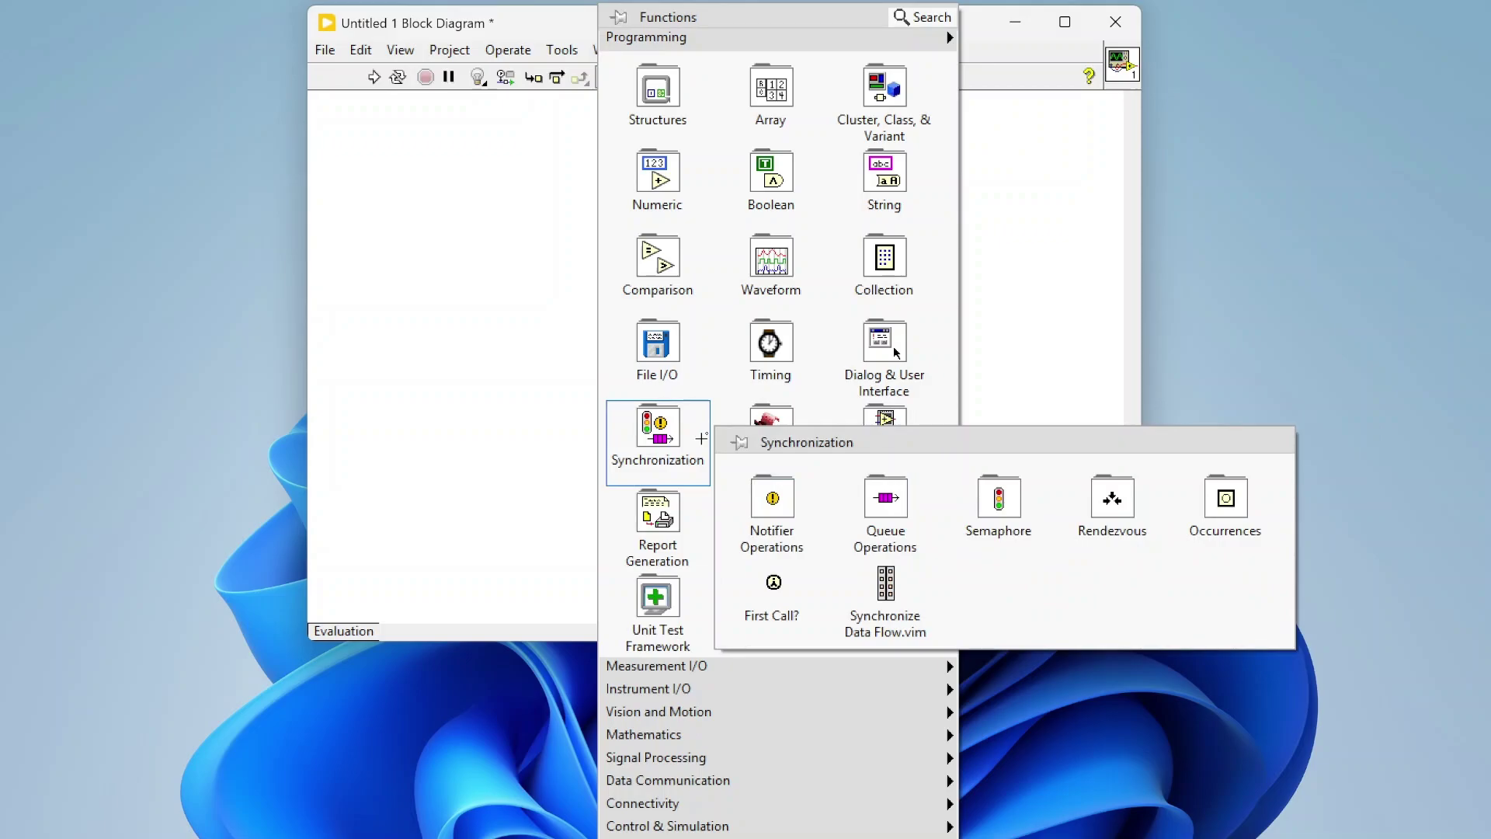
left_click(489, 245)
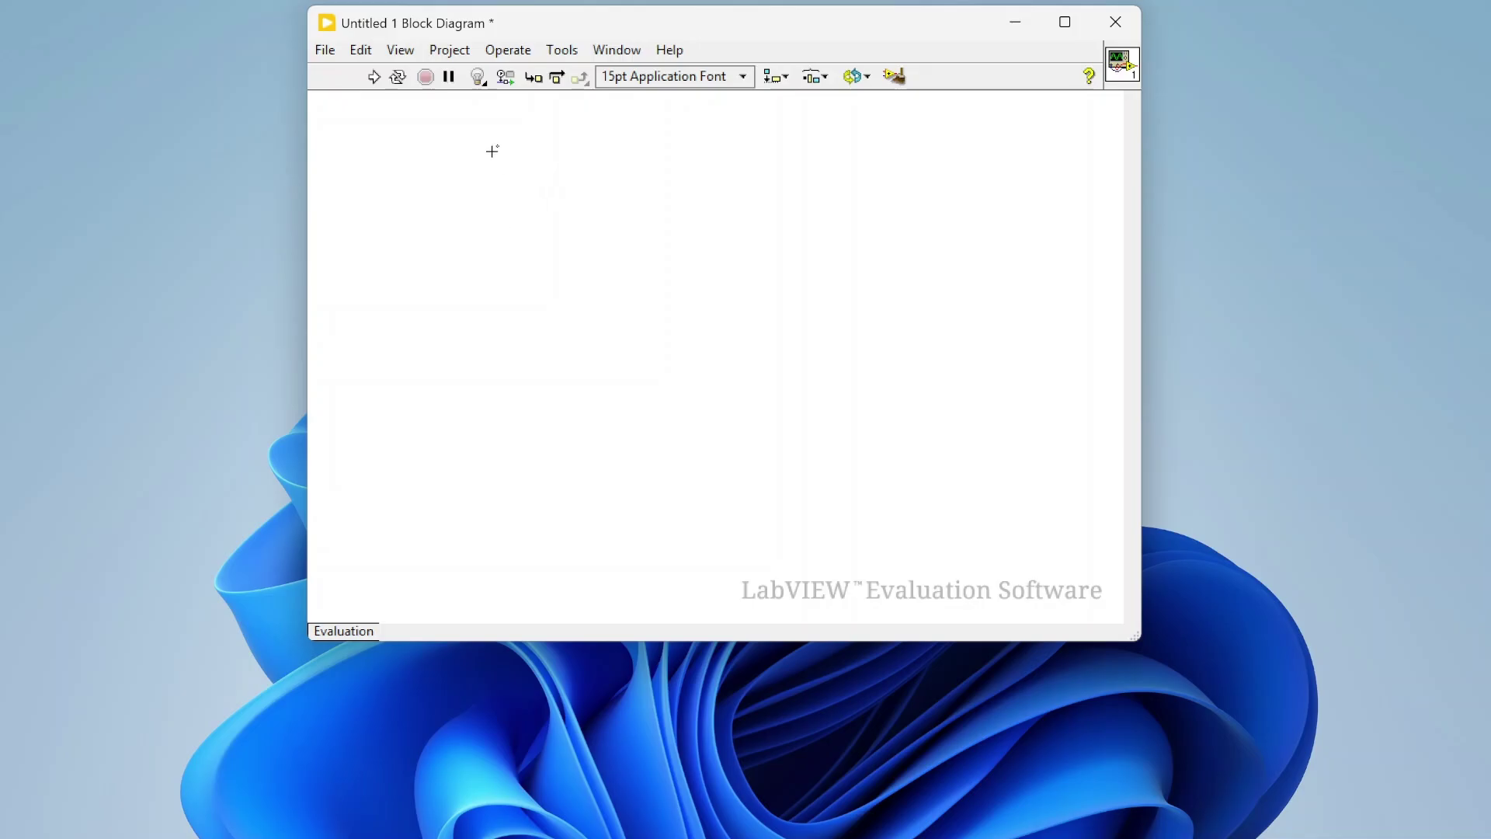
right_click(492, 150)
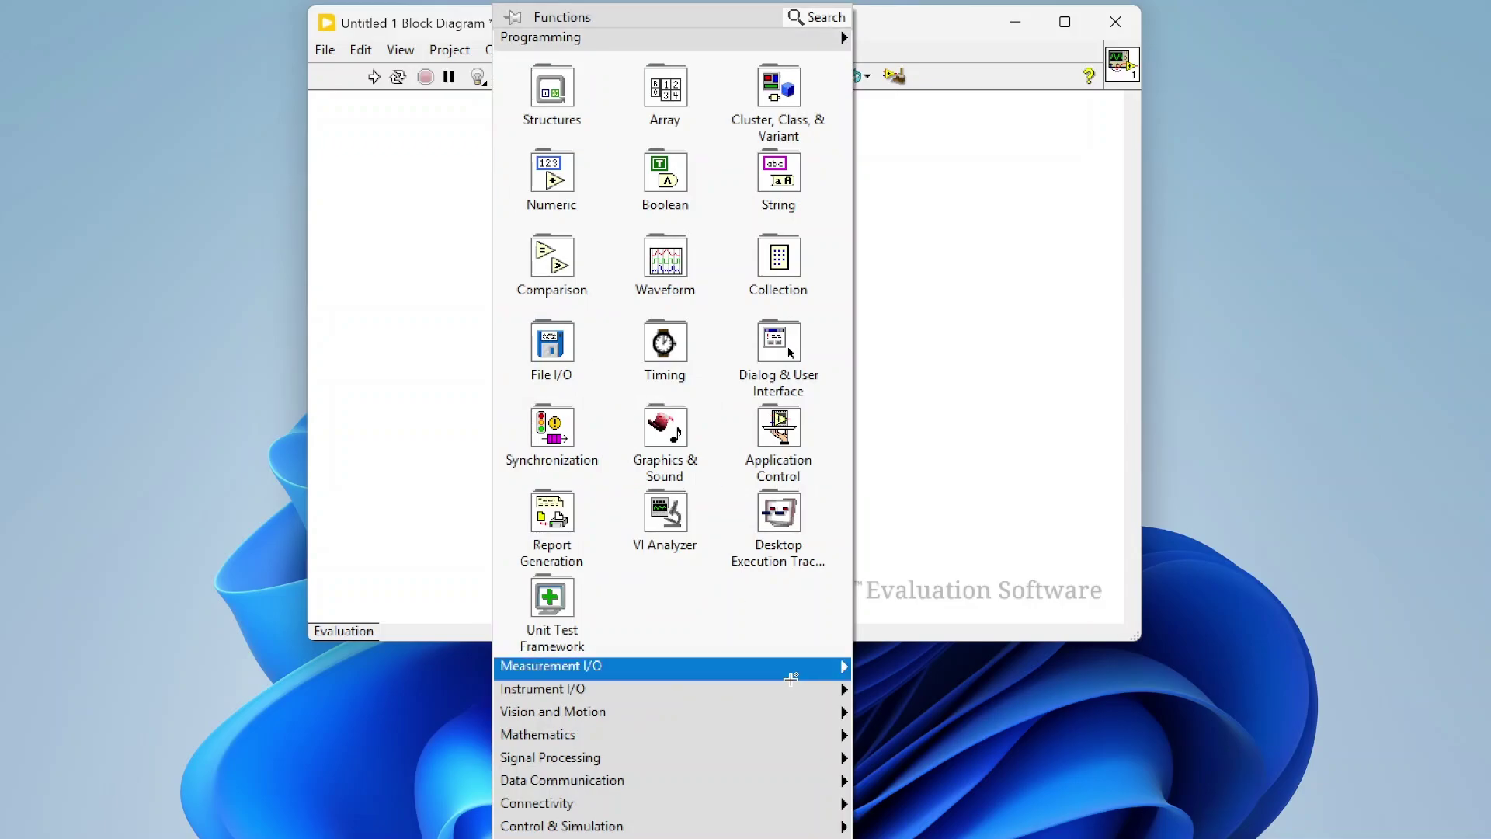
mouse_move(789, 670)
left_click(873, 695)
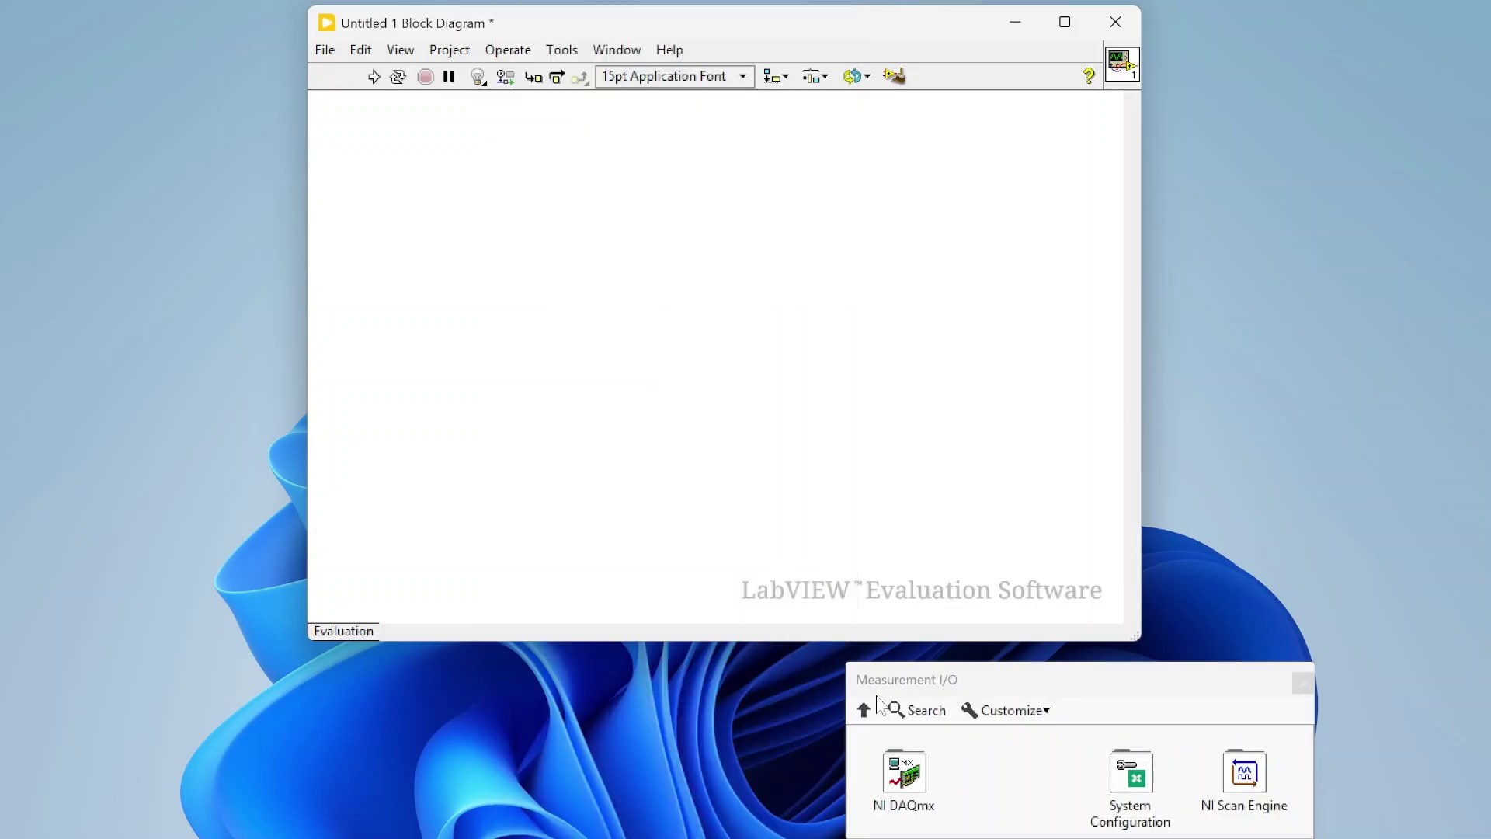
left_click_drag(954, 684, 1142, 177)
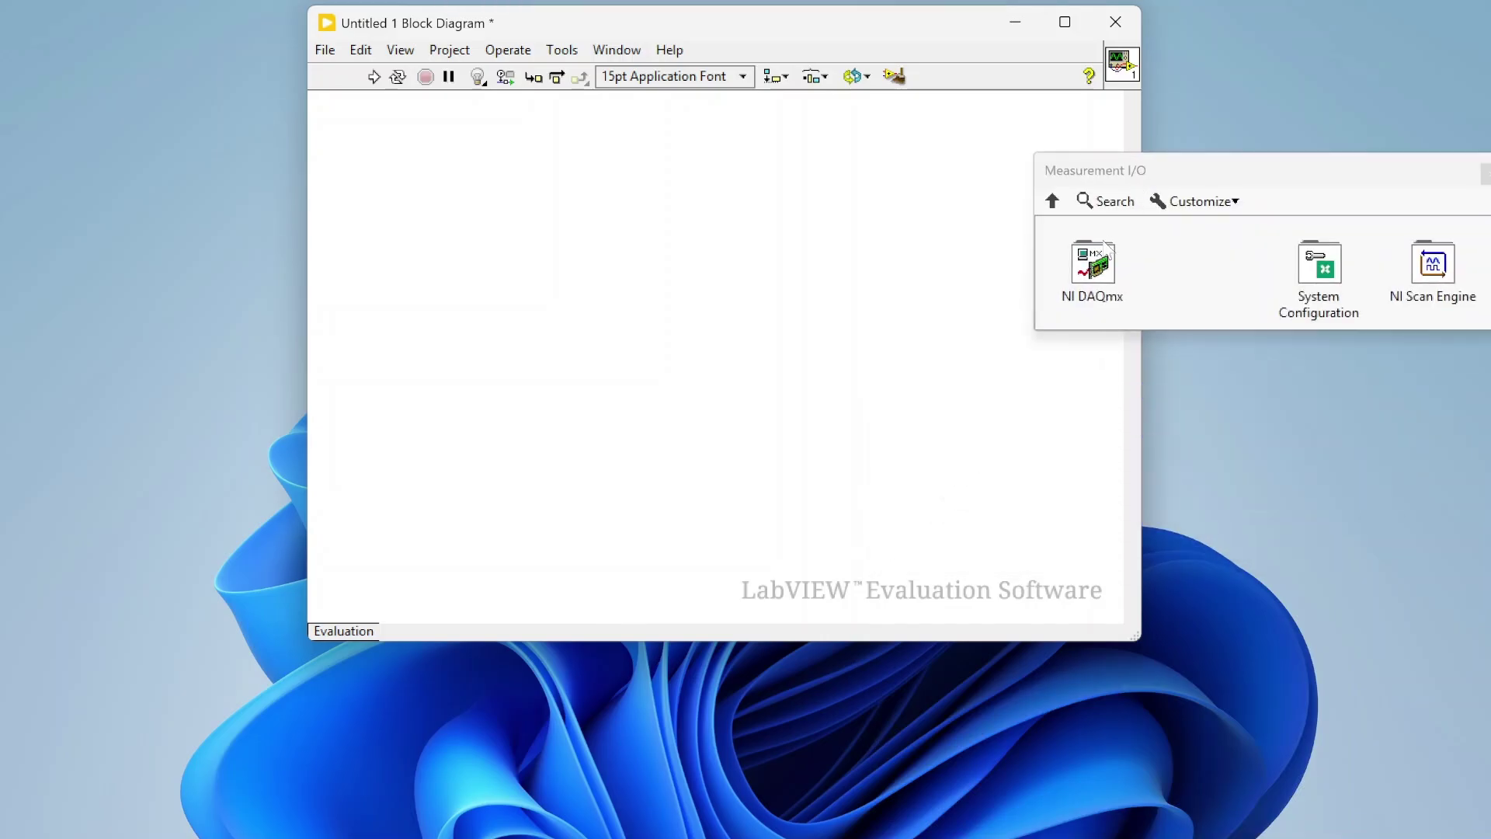
left_click(1083, 289)
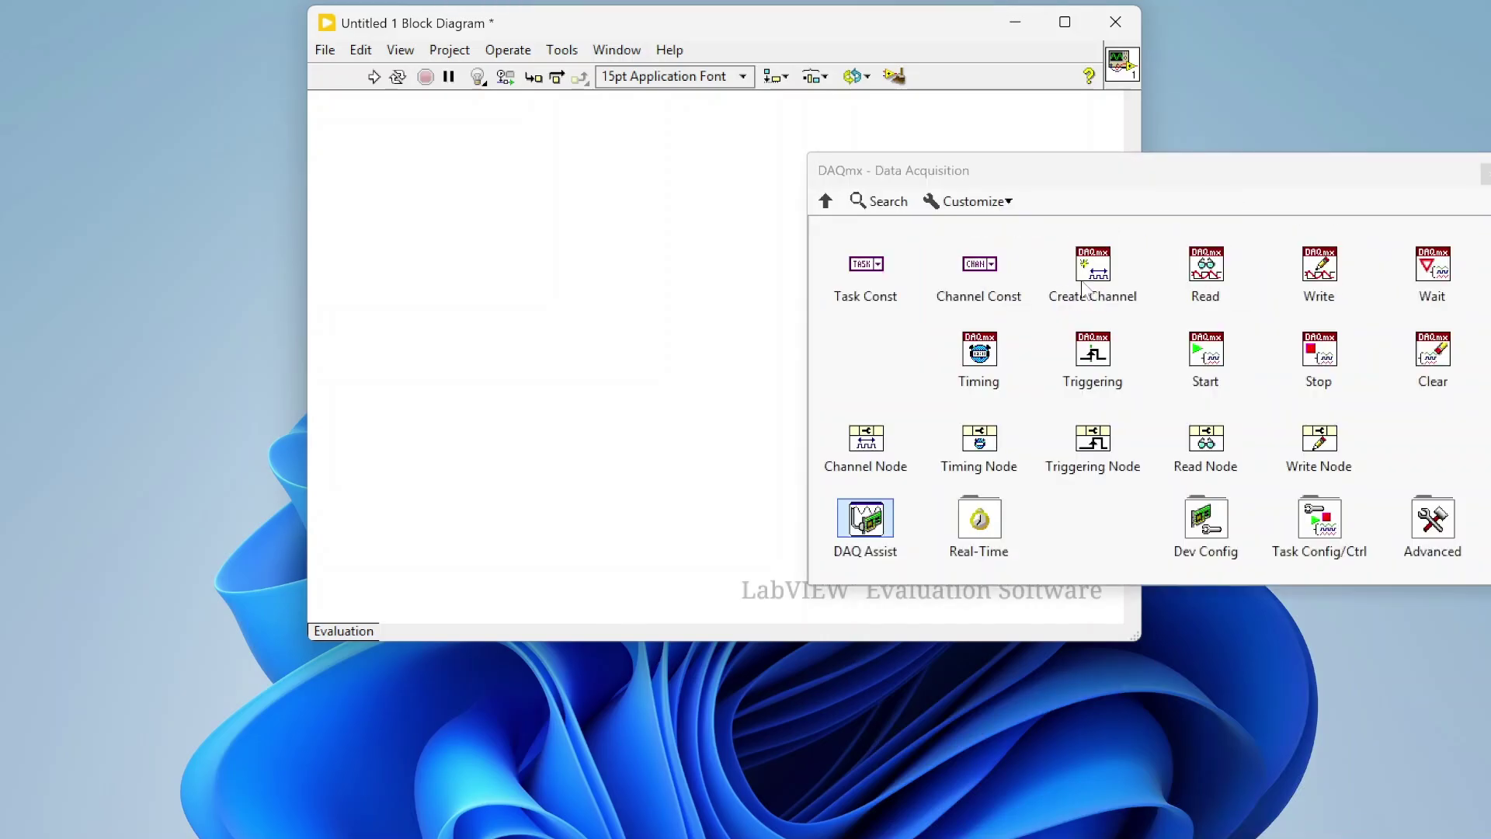
left_click(867, 524)
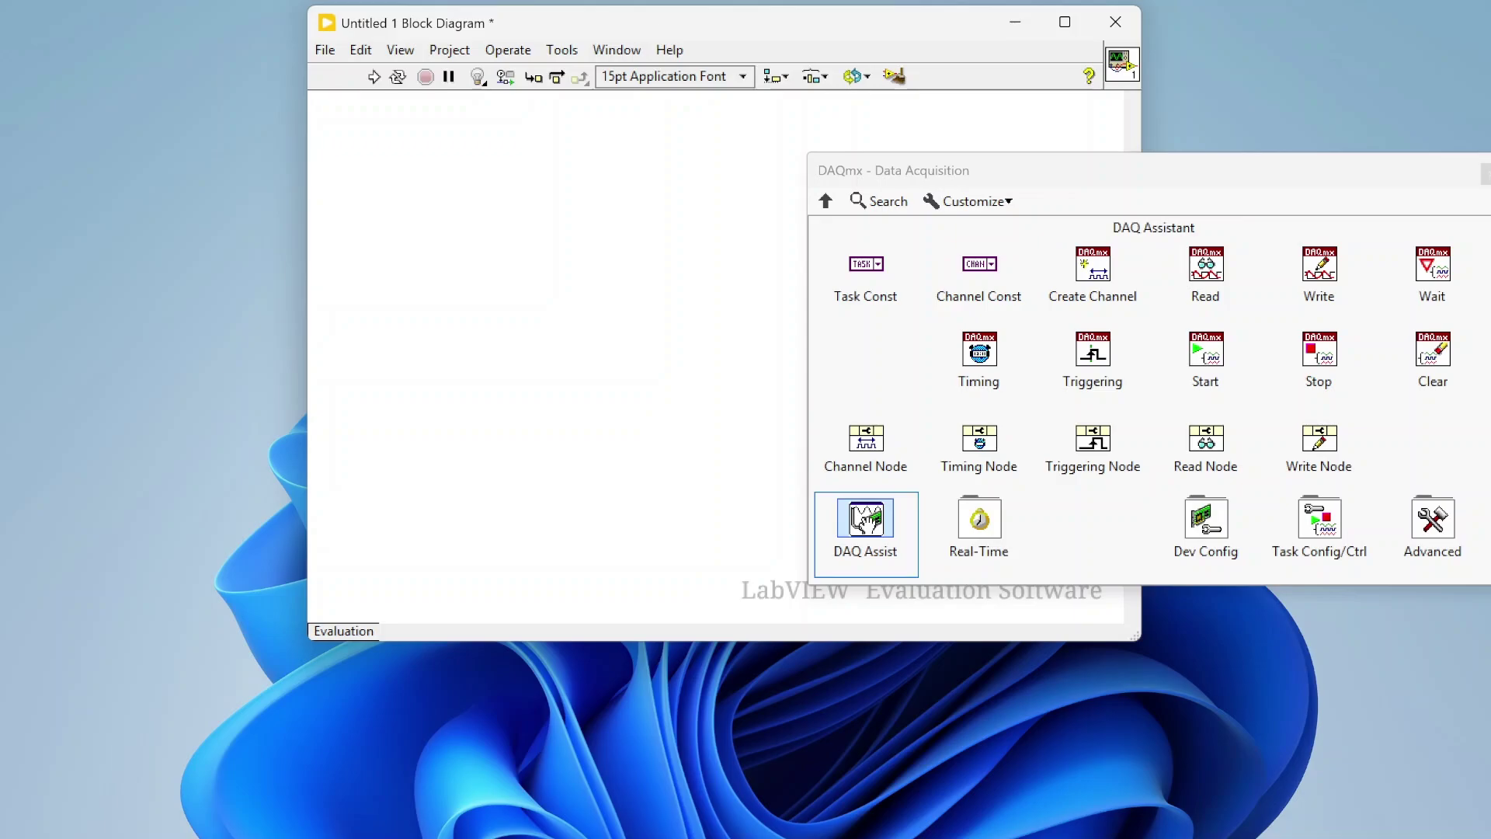
left_click(503, 225)
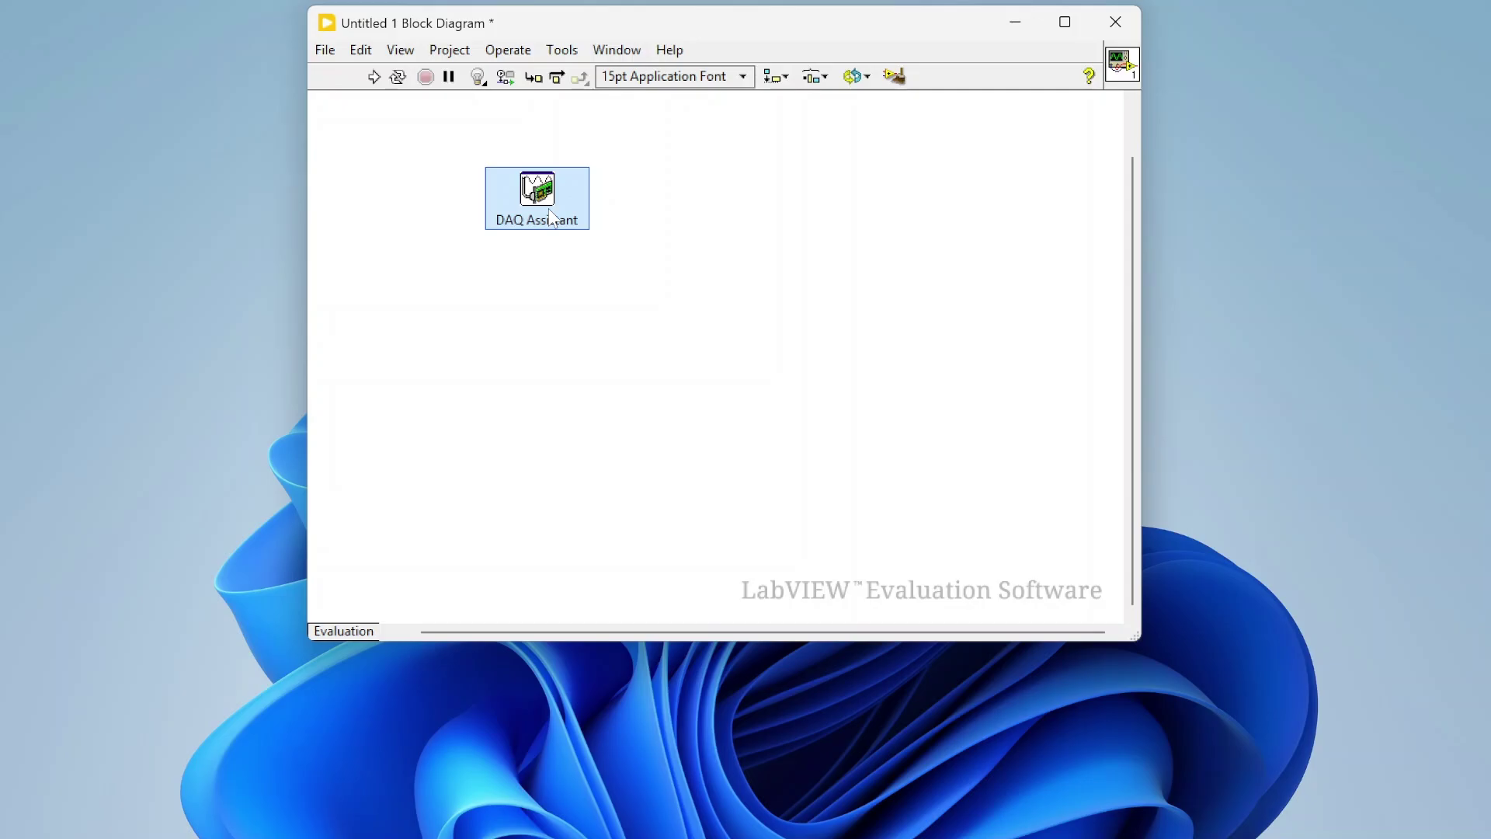
- Open the DAQ Assistant wizard and choose Acquire Signals > Analog Input > Voltage
double_click(552, 217)
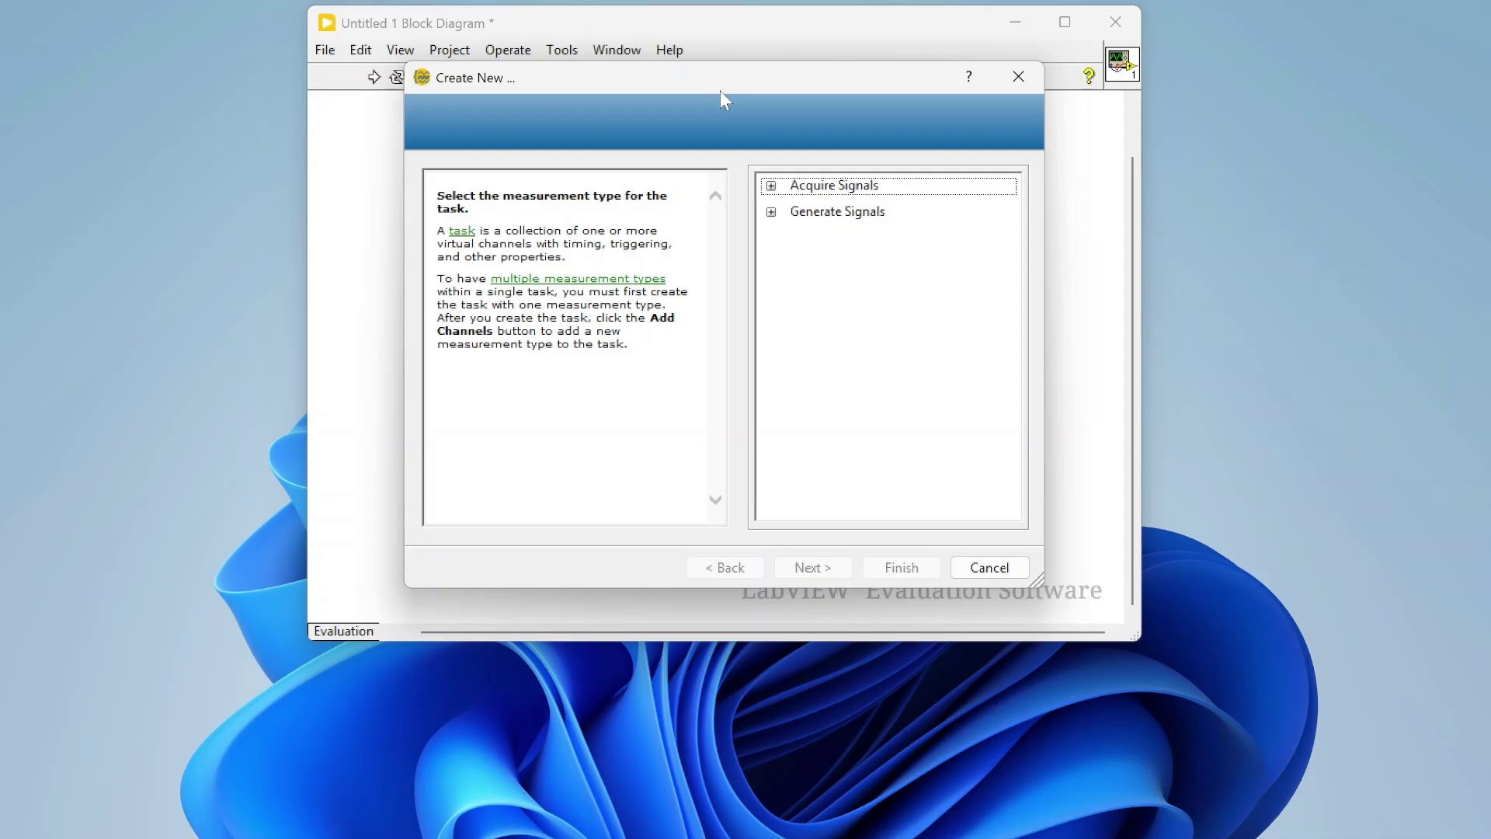
left_click(769, 188)
left_click(770, 187)
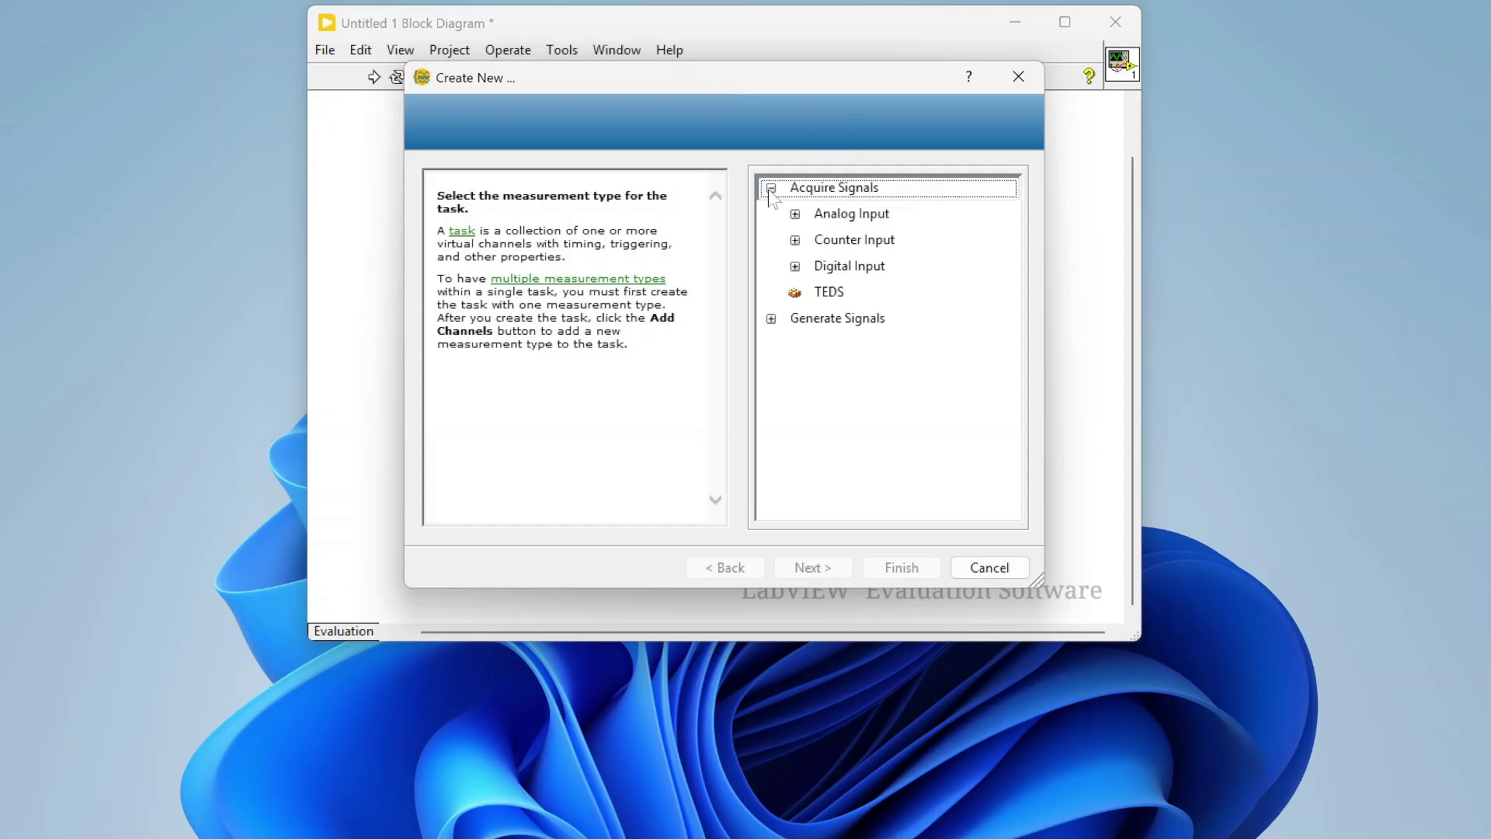
left_click(771, 317)
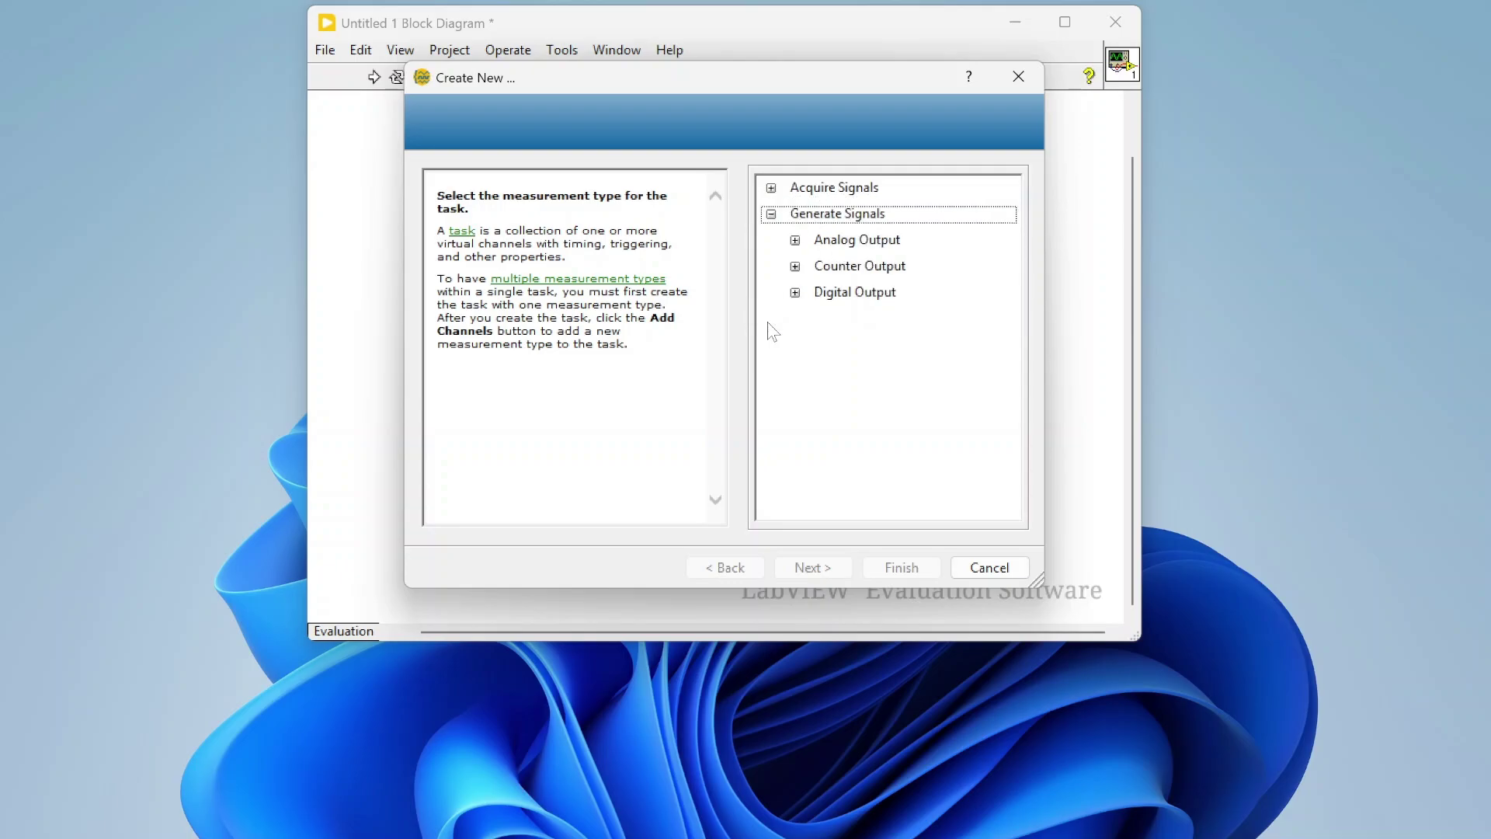
left_click(769, 192)
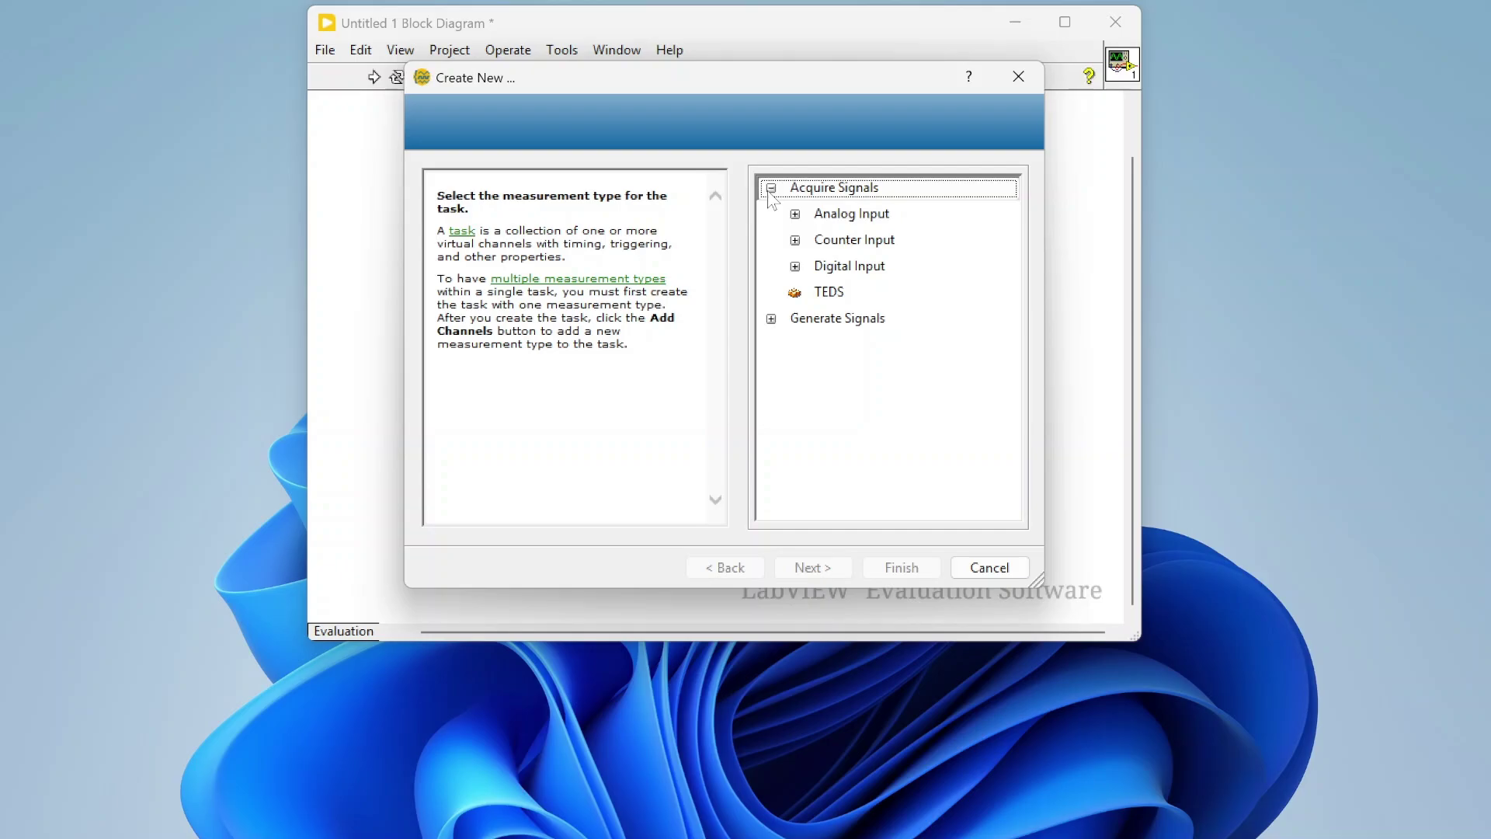
left_click(794, 215)
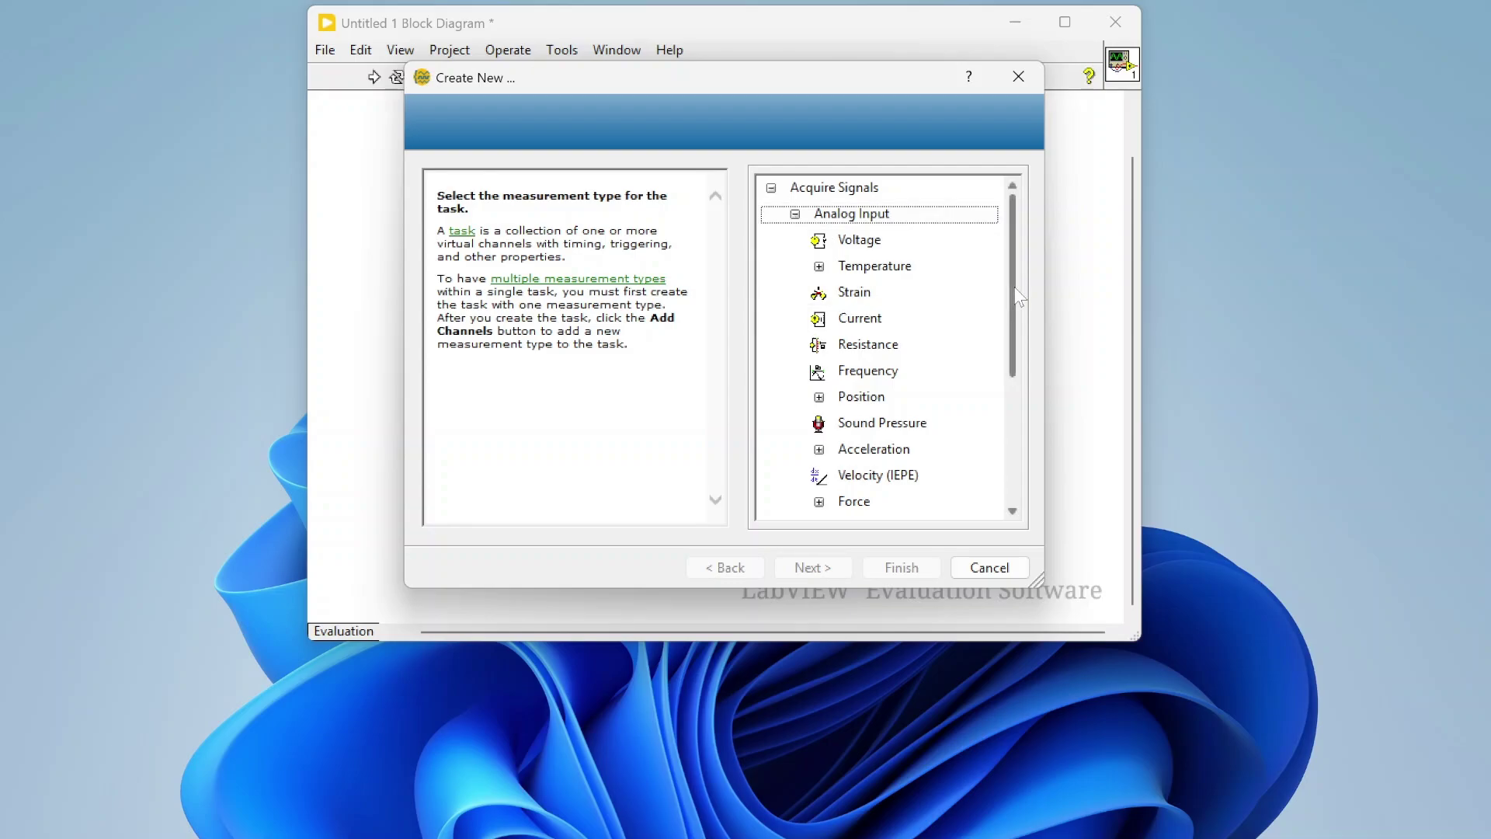
mouse_move(1012, 302)
left_mouse_down()
mouse_move(1029, 404)
mouse_move(1009, 280)
left_mouse_up()
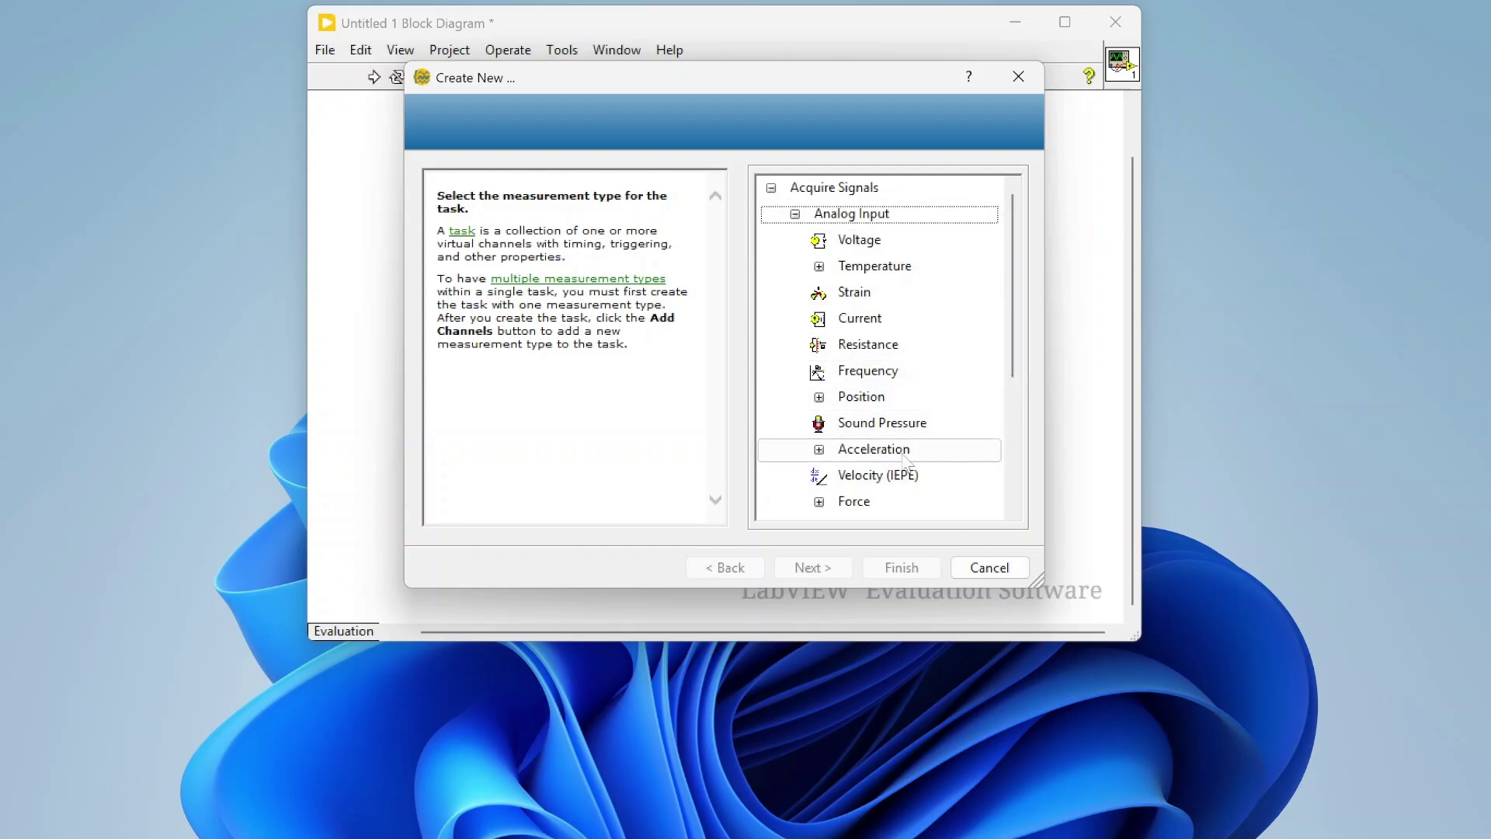
left_click_drag(1014, 265, 1028, 198)
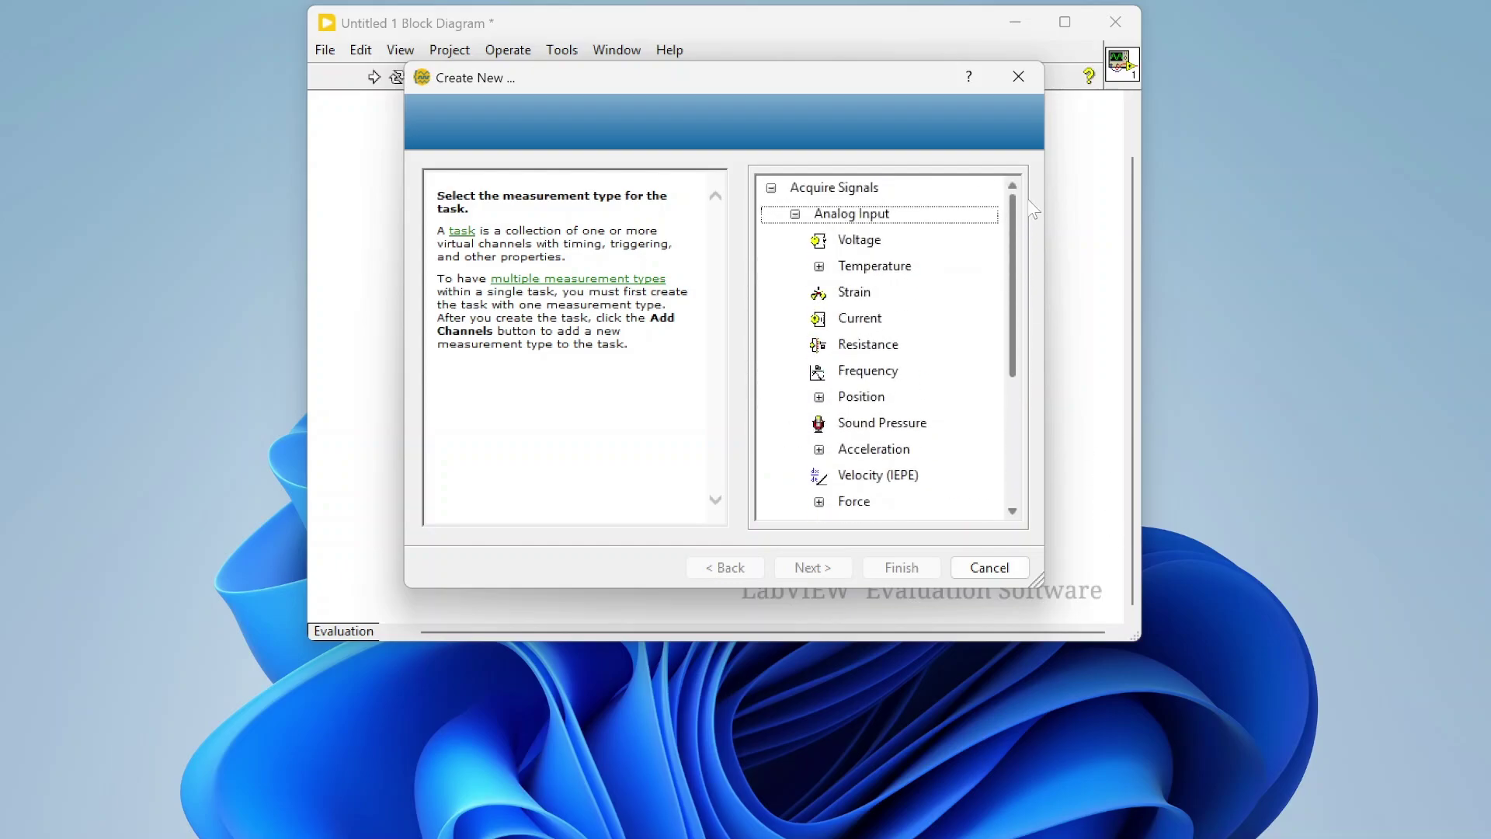
left_click(878, 245)
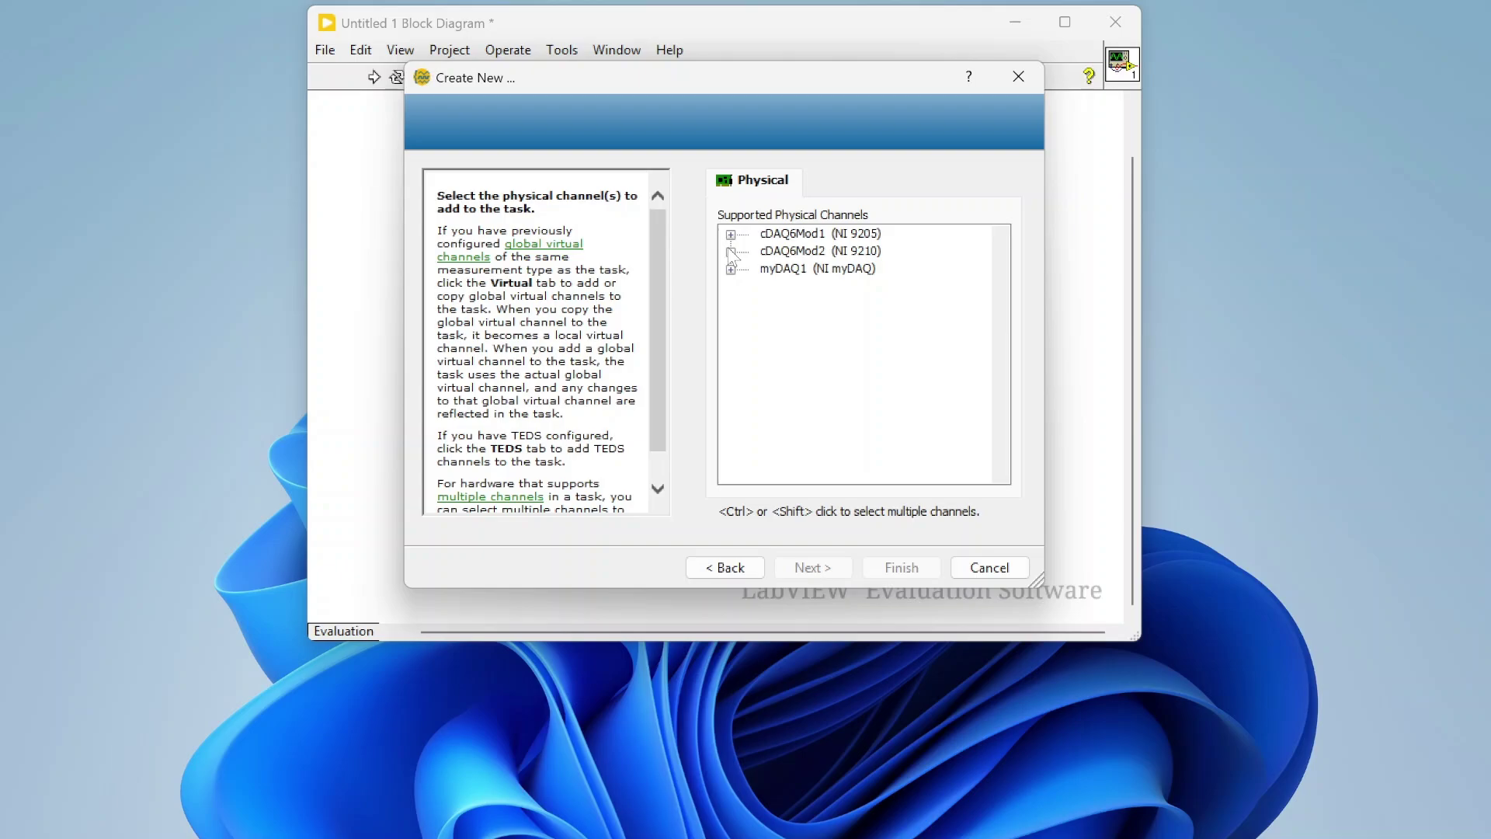
- Expand cDAQ6Mod1 (NI 9205) and select only channel ai0 for the voltage task
left_click(730, 251)
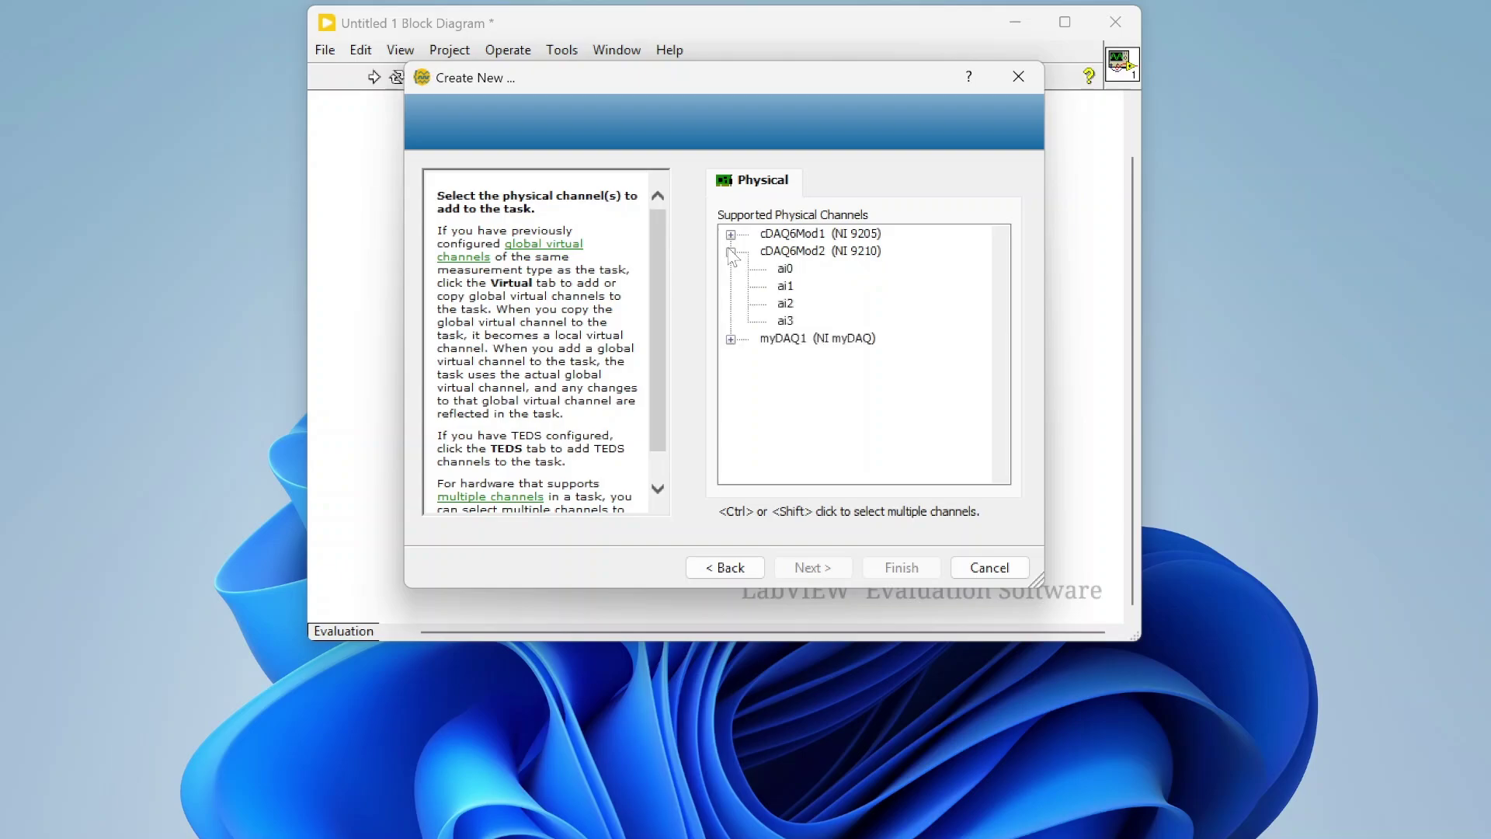
left_click(730, 251)
left_click(730, 234)
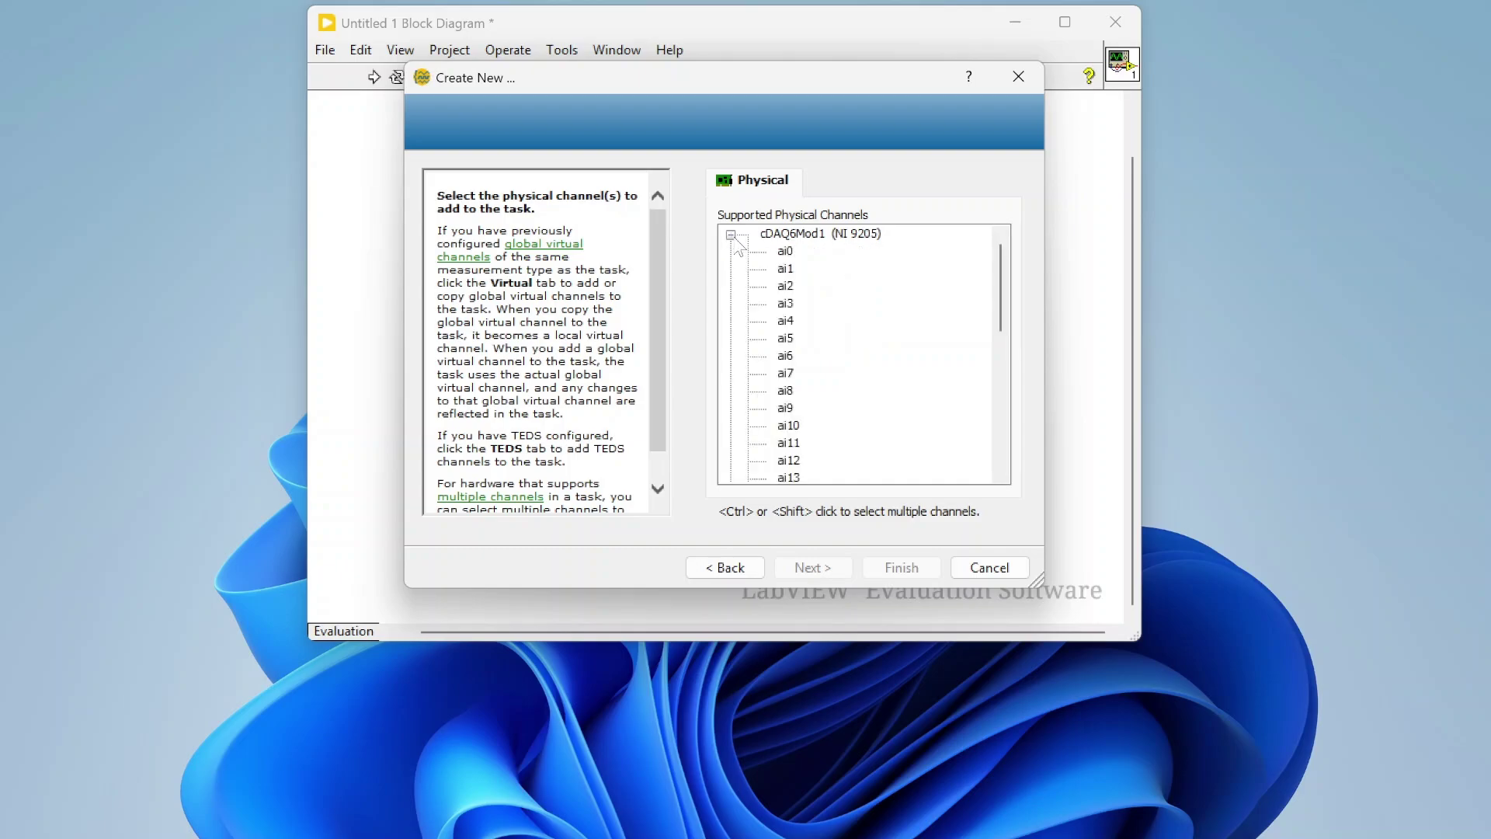
left_click(785, 251)
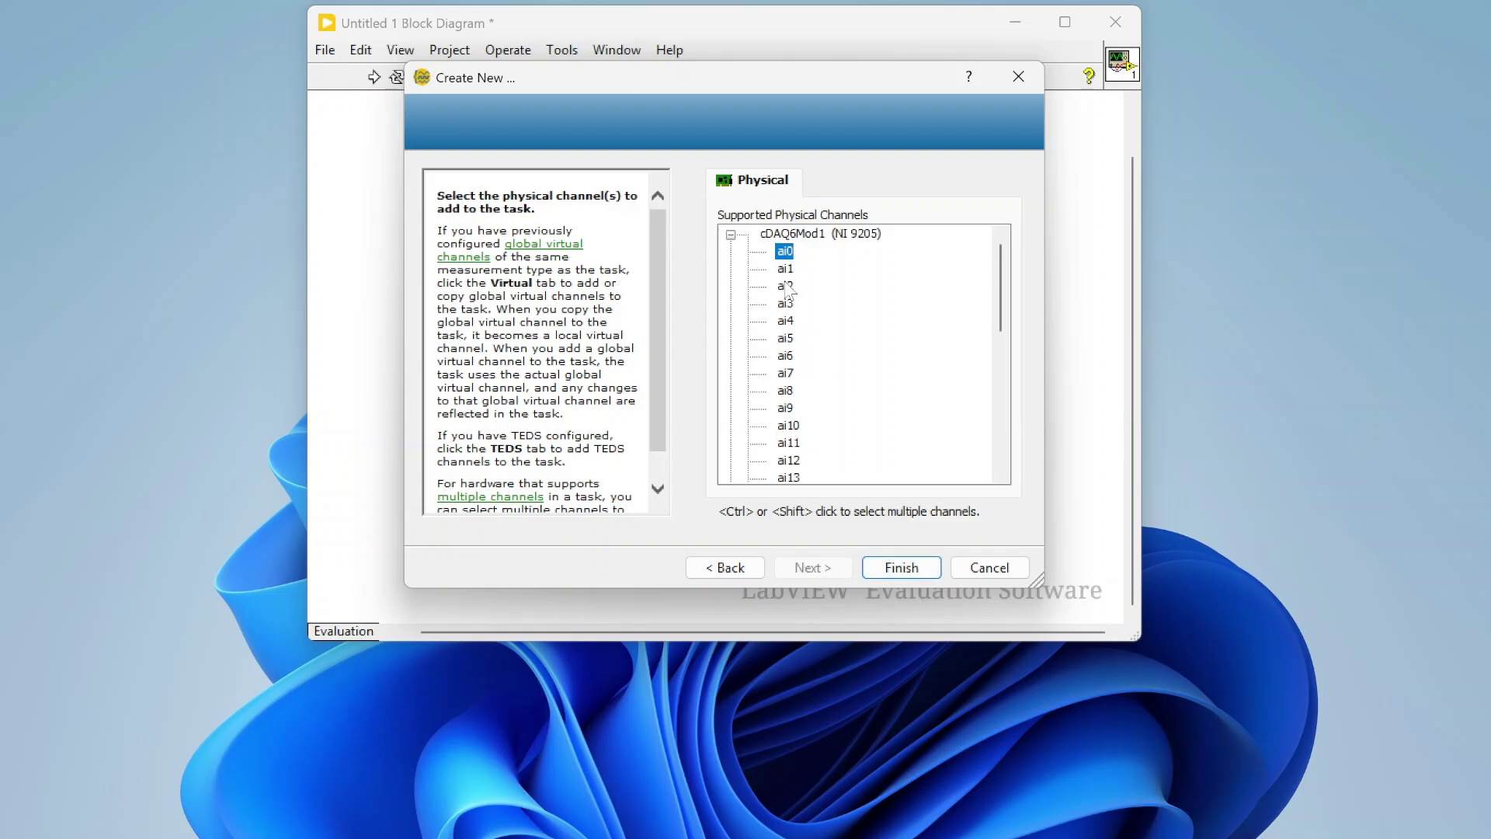
left_click(785, 286, "ctrl")
left_click(791, 322, "ctrl")
key("Home")
left_click(786, 323, "shift")
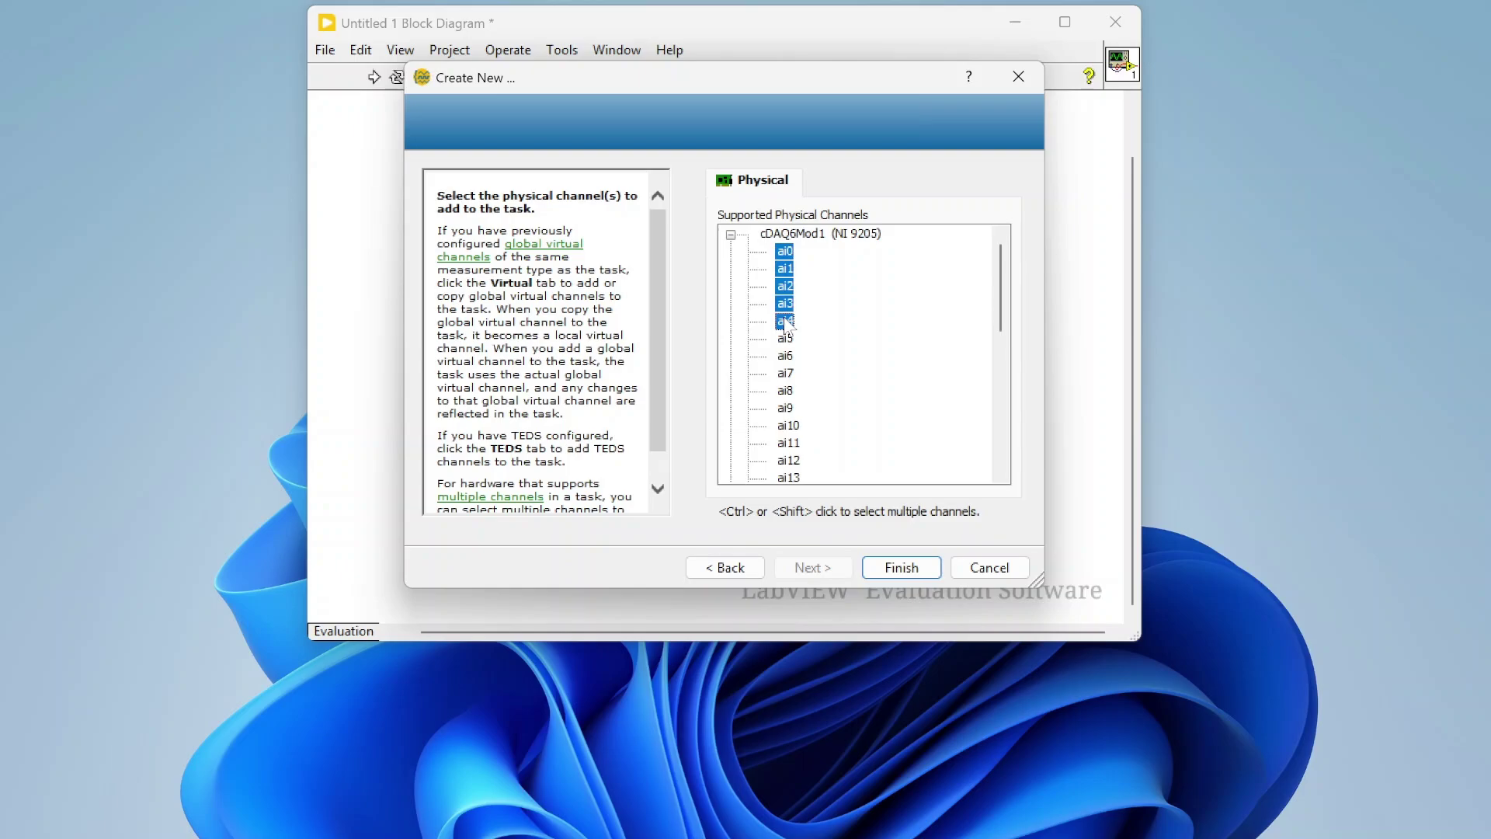
key("Home")
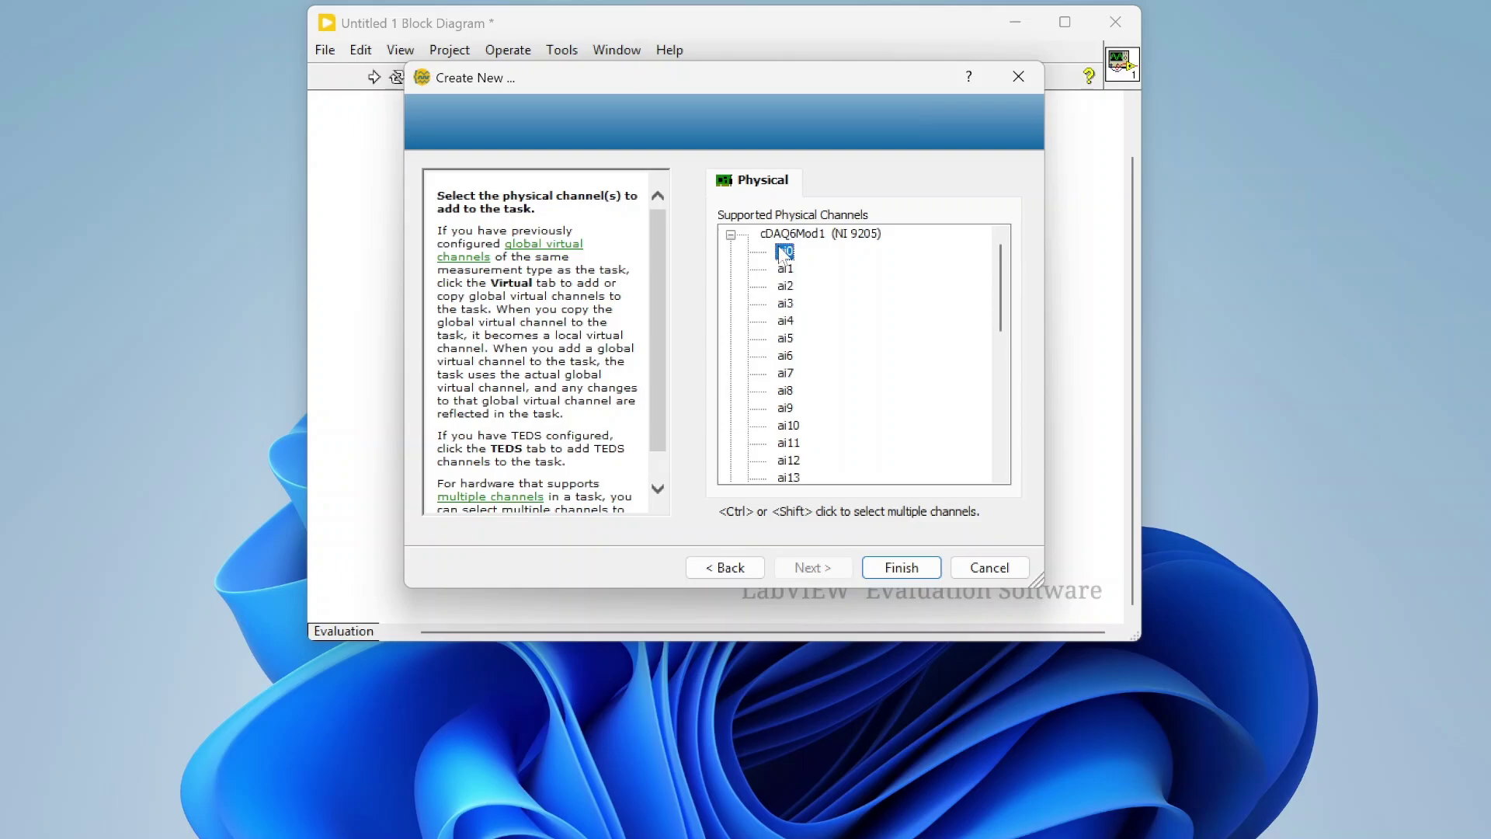
- Finish the ai0 task and keep its Voltage channel at -10 to 10 V, Volts, Differential
left_click(887, 570)
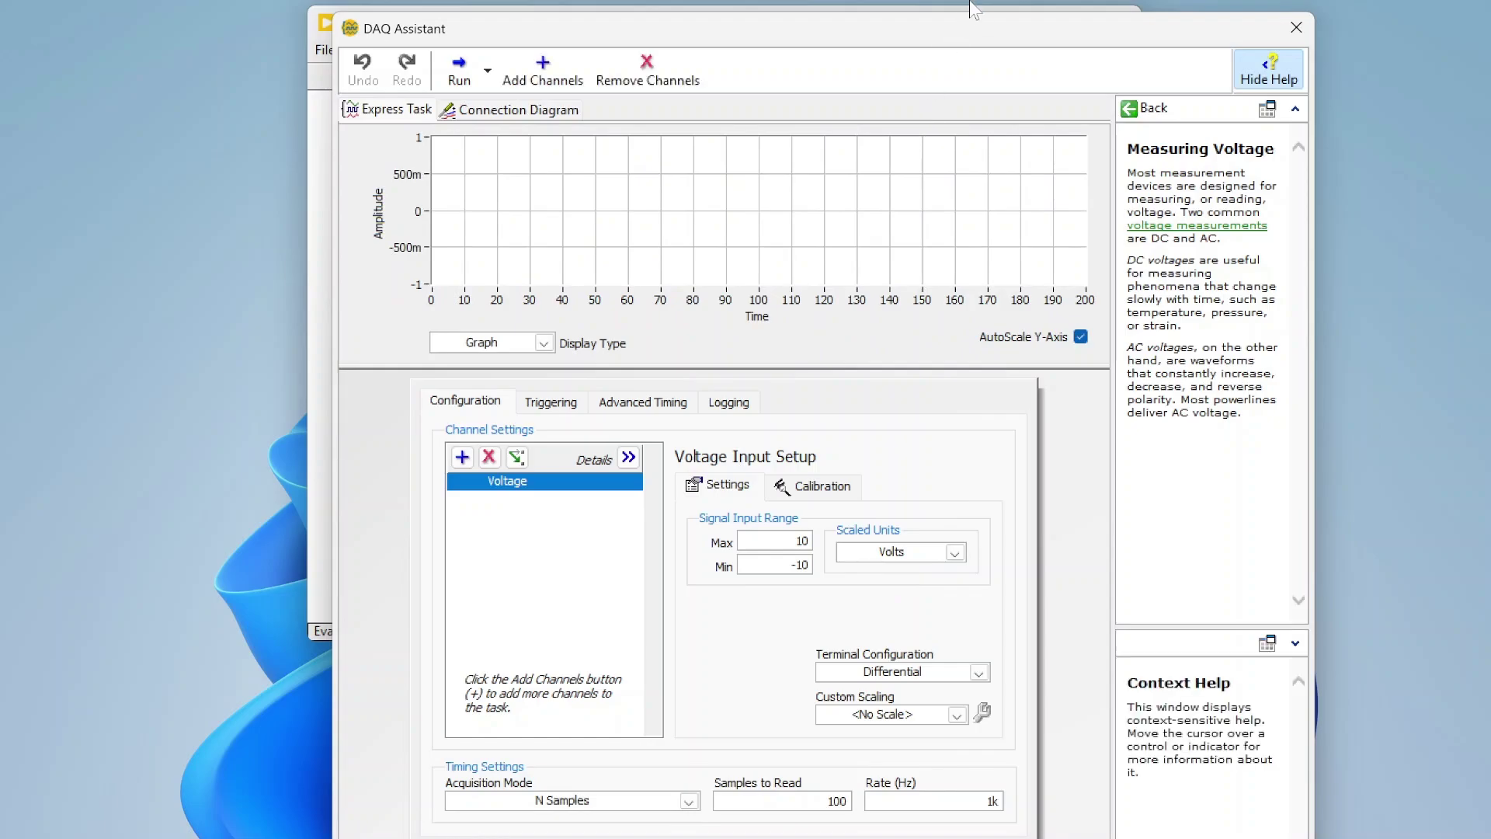
mouse_move(969, 14)
left_mouse_down()
mouse_move(972, 96)
mouse_move(955, 26)
left_mouse_up()
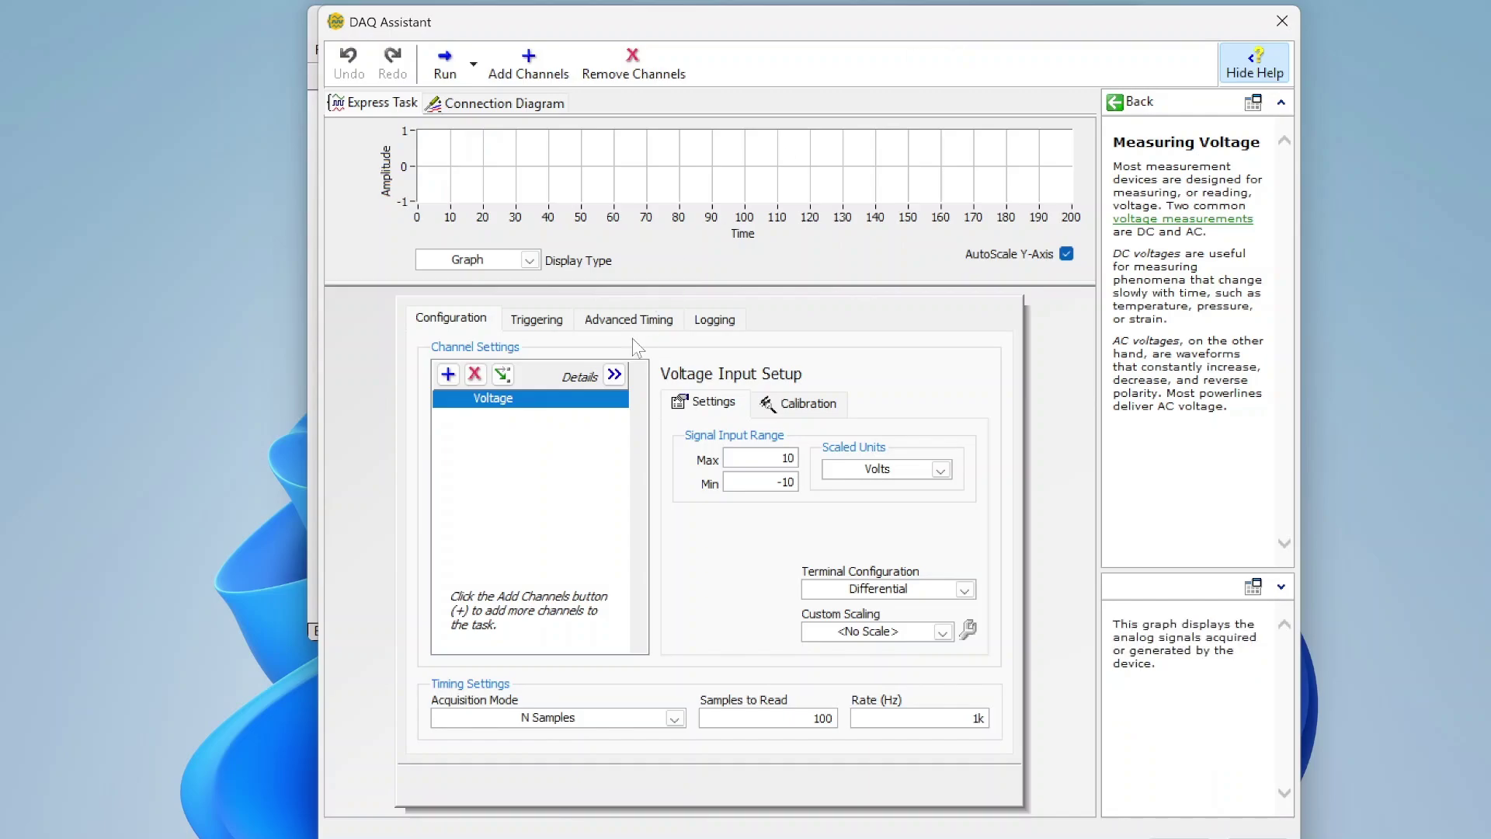
double_click(760, 455)
left_click(941, 472)
left_click(942, 471)
left_click(964, 590)
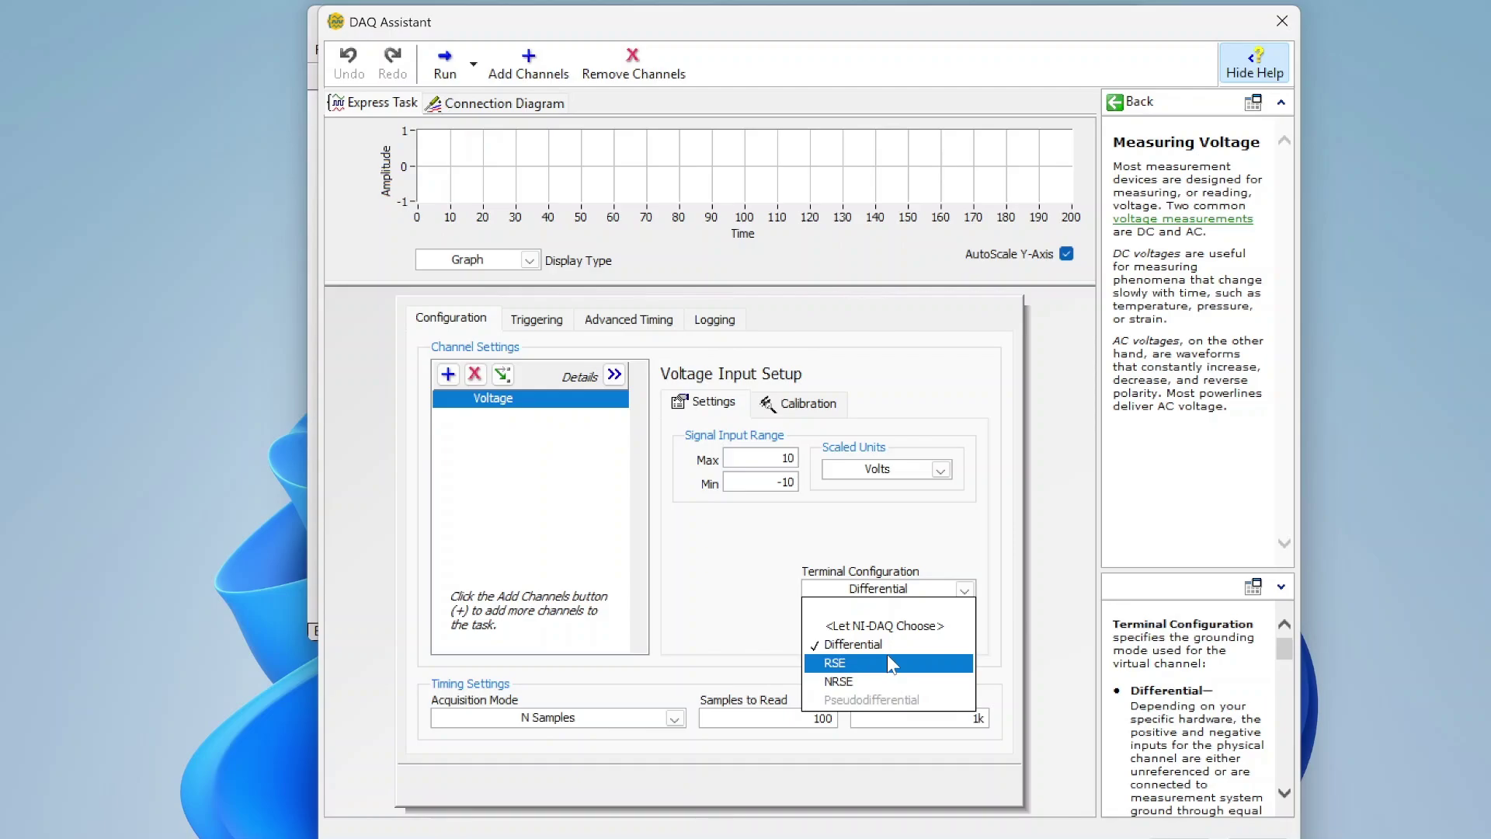
left_click(1278, 644)
left_click_drag(1279, 645, 1283, 660)
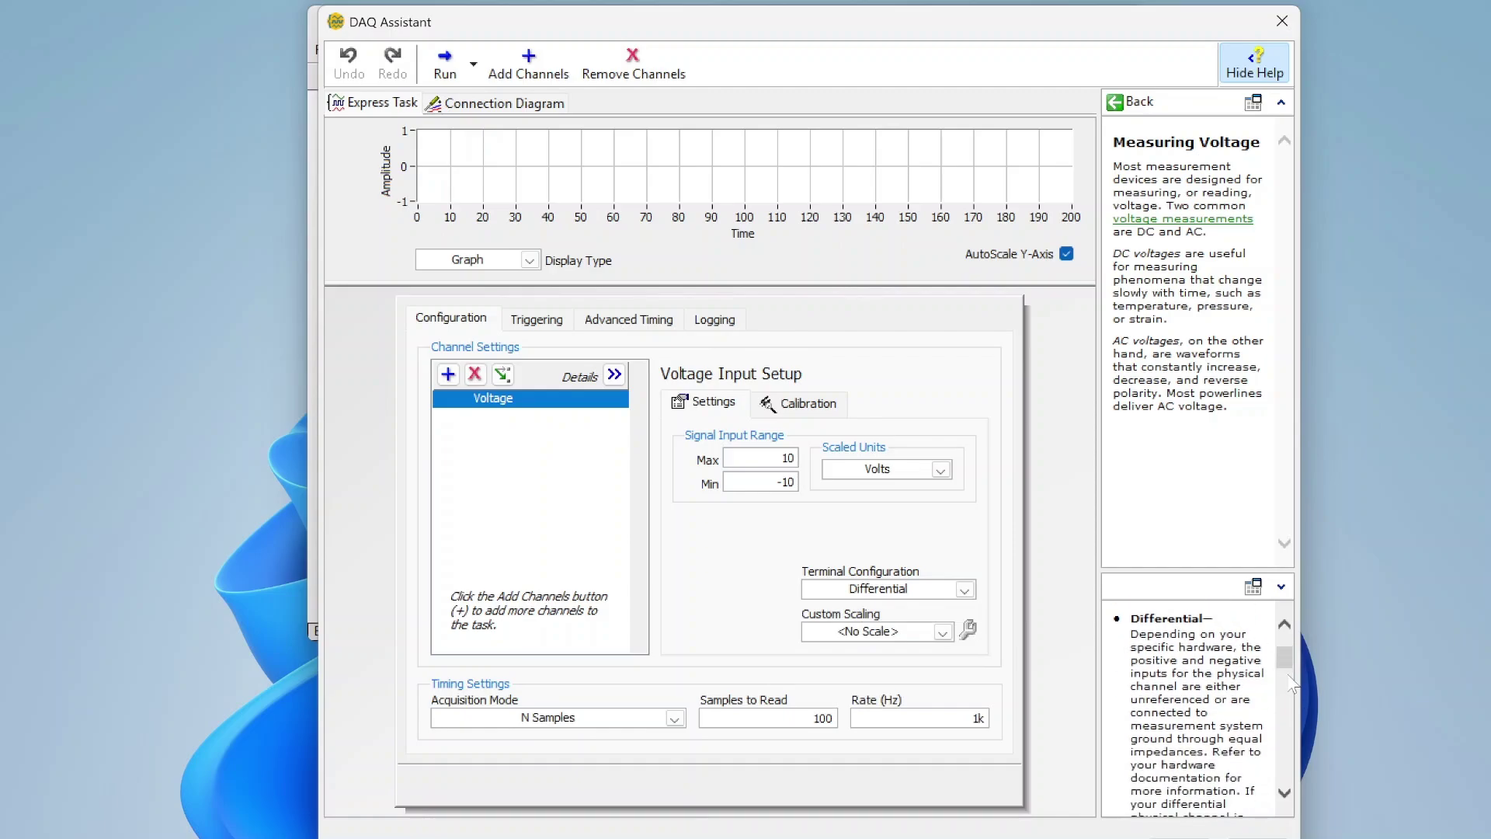
left_click_drag(1288, 676, 1285, 710)
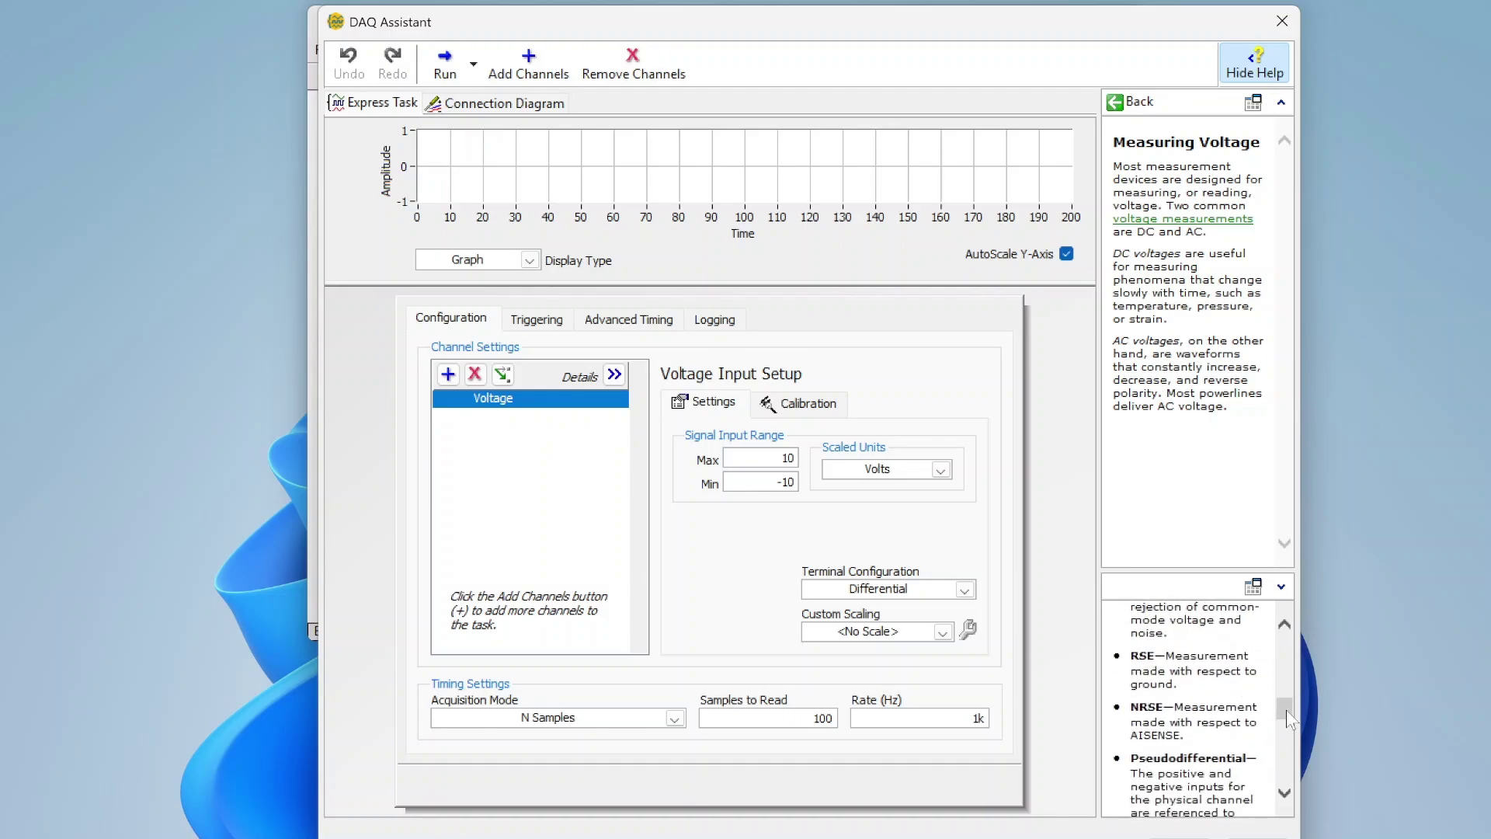
left_click_drag(1284, 711, 1284, 652)
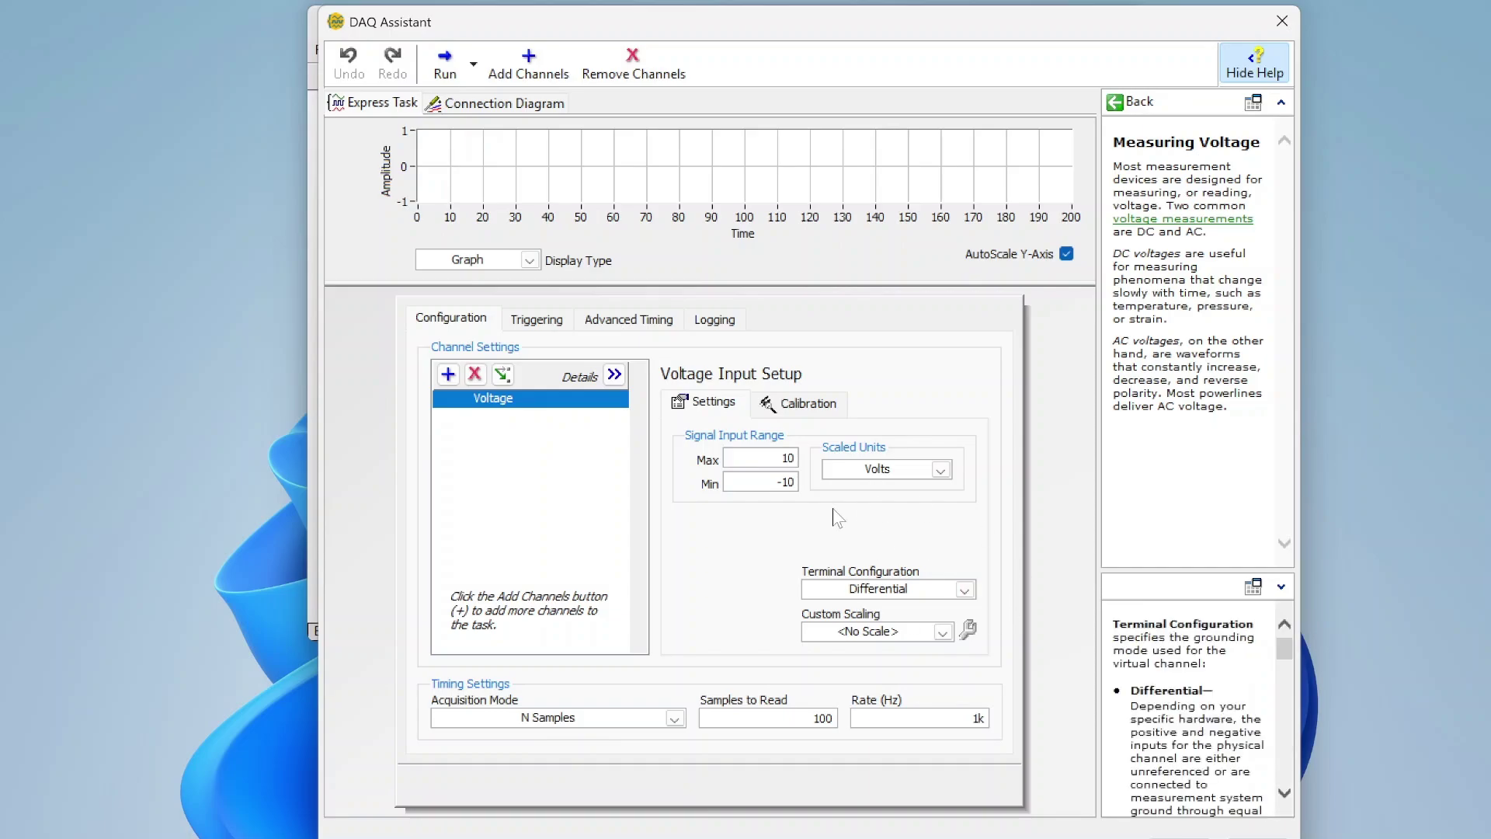
left_click(942, 632)
left_click(921, 690)
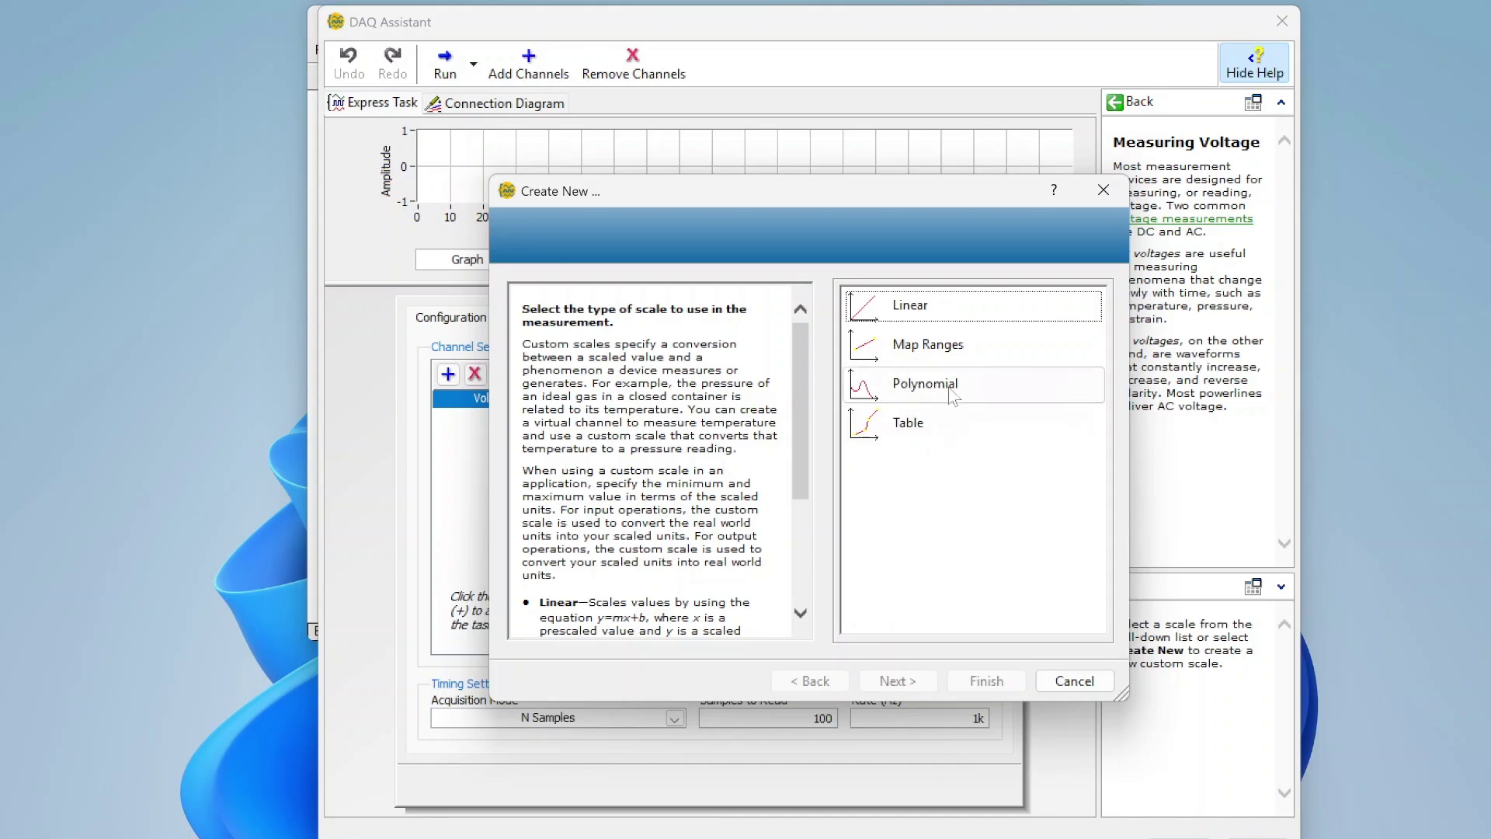
left_click(1089, 682)
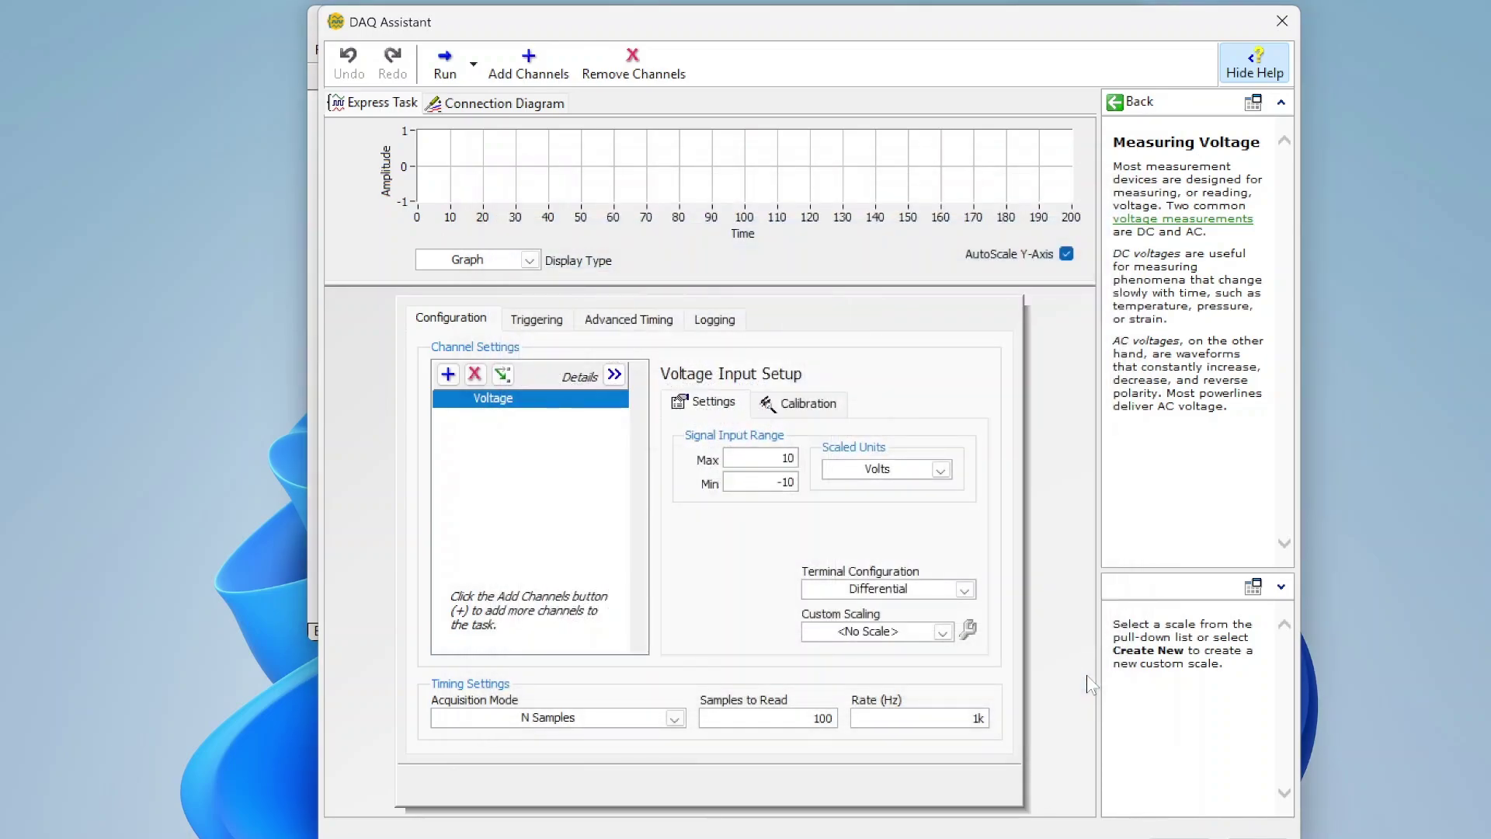
- Switch the acquisition mode to Continuous Samples, then glance at the Calibration sub-tab
left_click(674, 718)
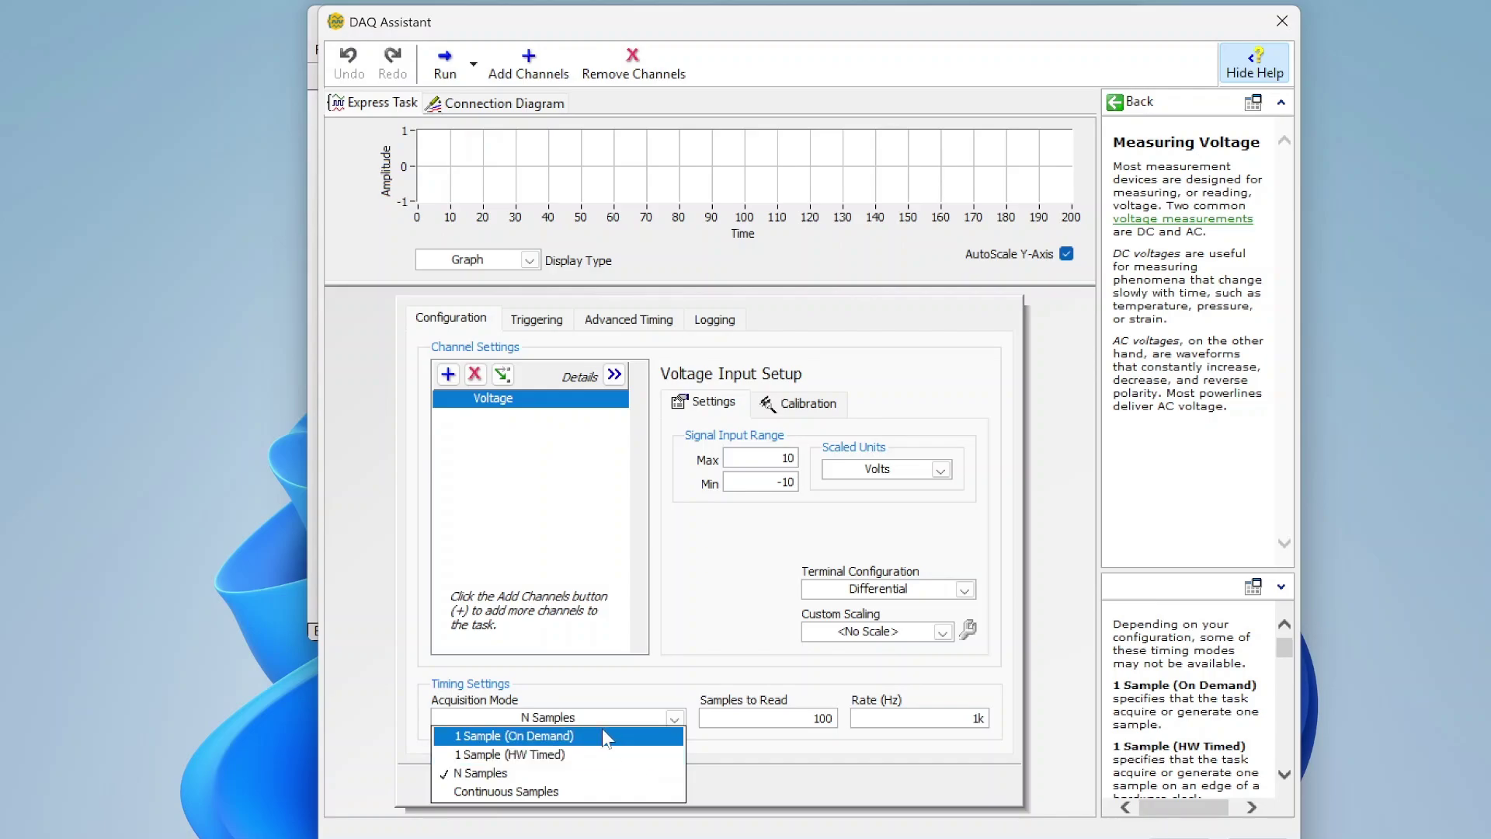
left_click(562, 791)
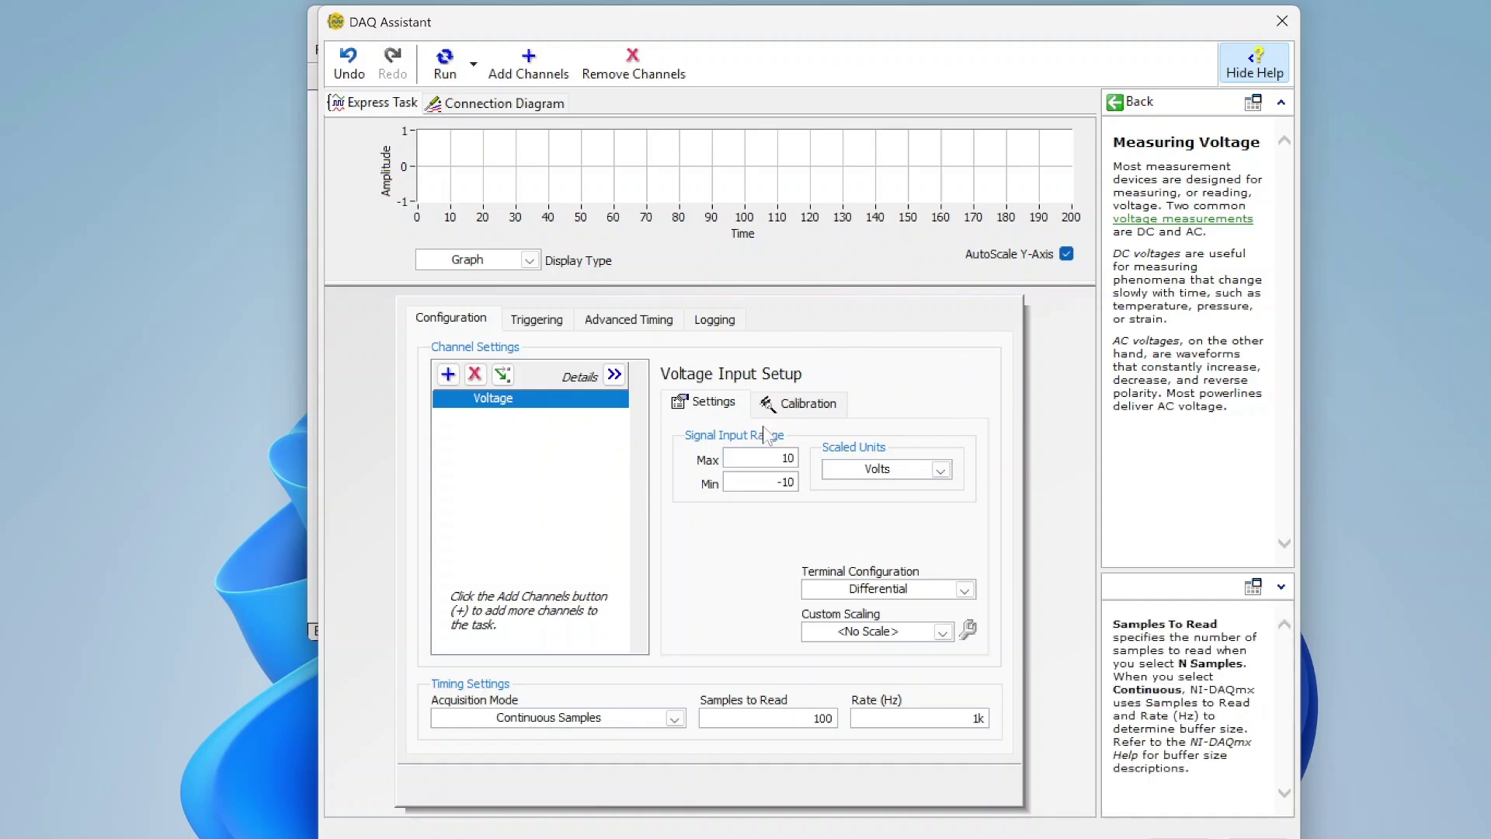
left_click(811, 408)
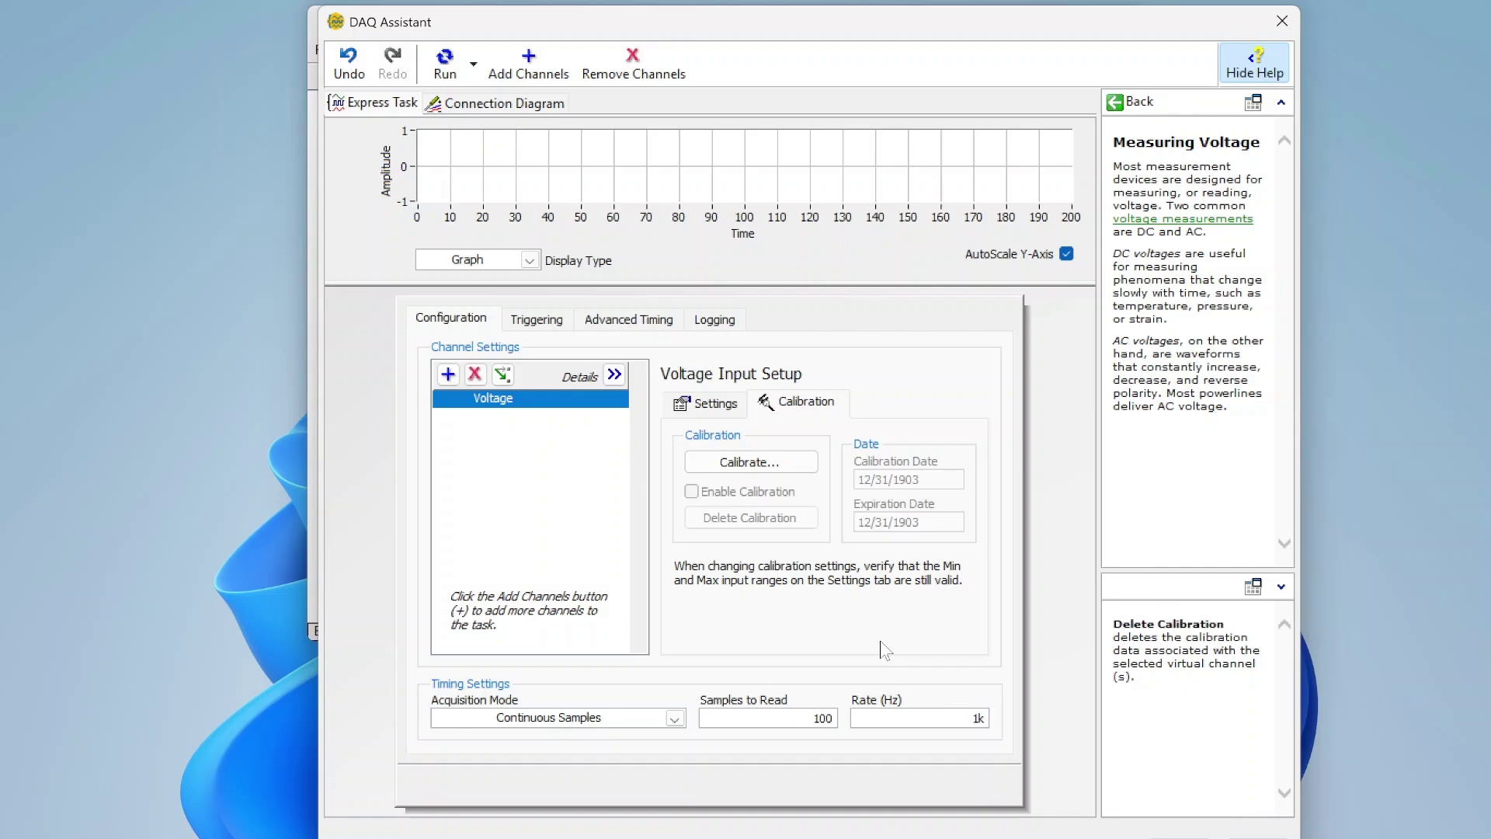
left_click(708, 412)
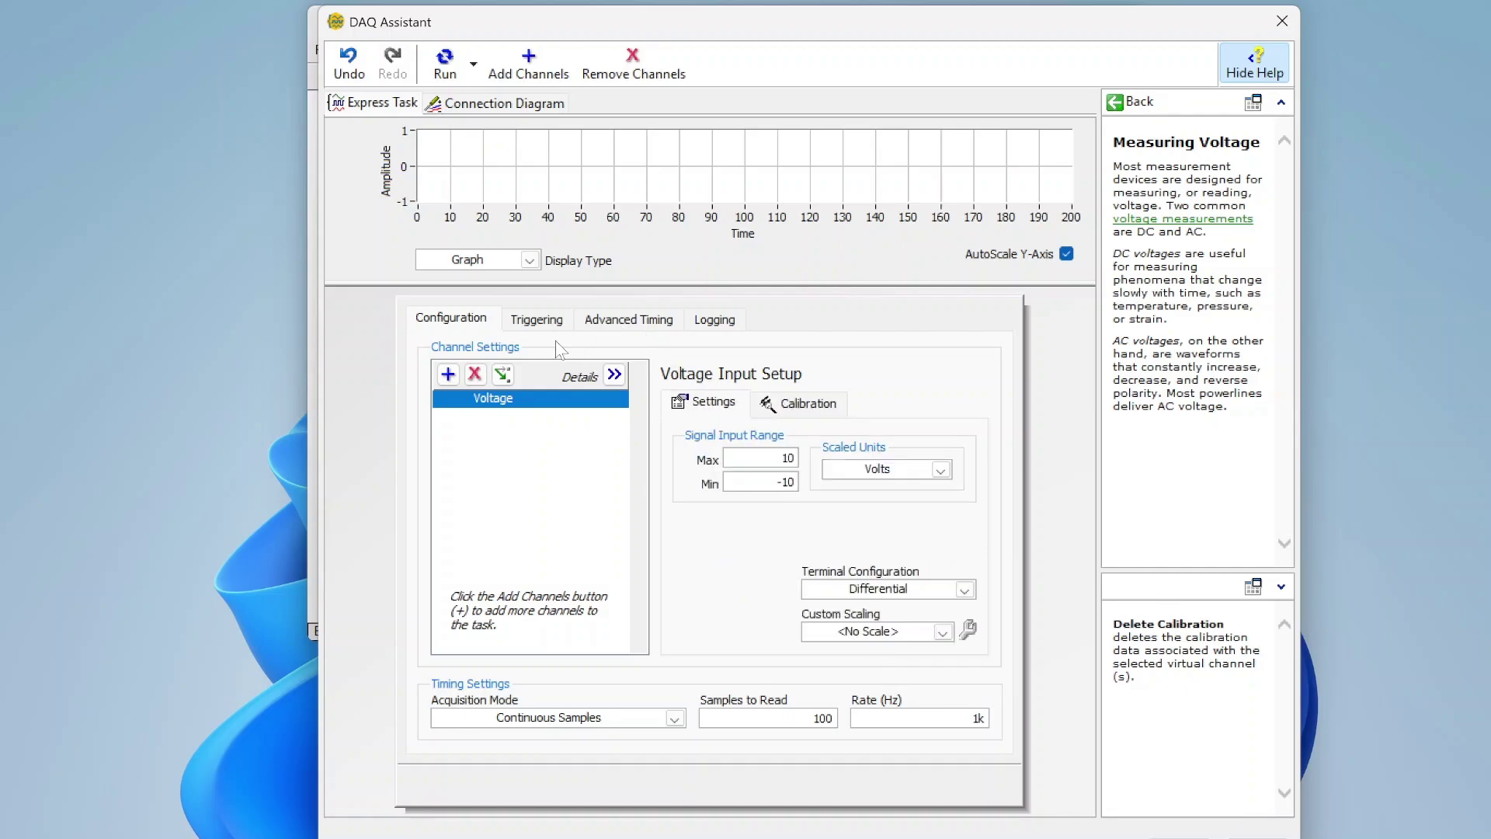
left_click(546, 321)
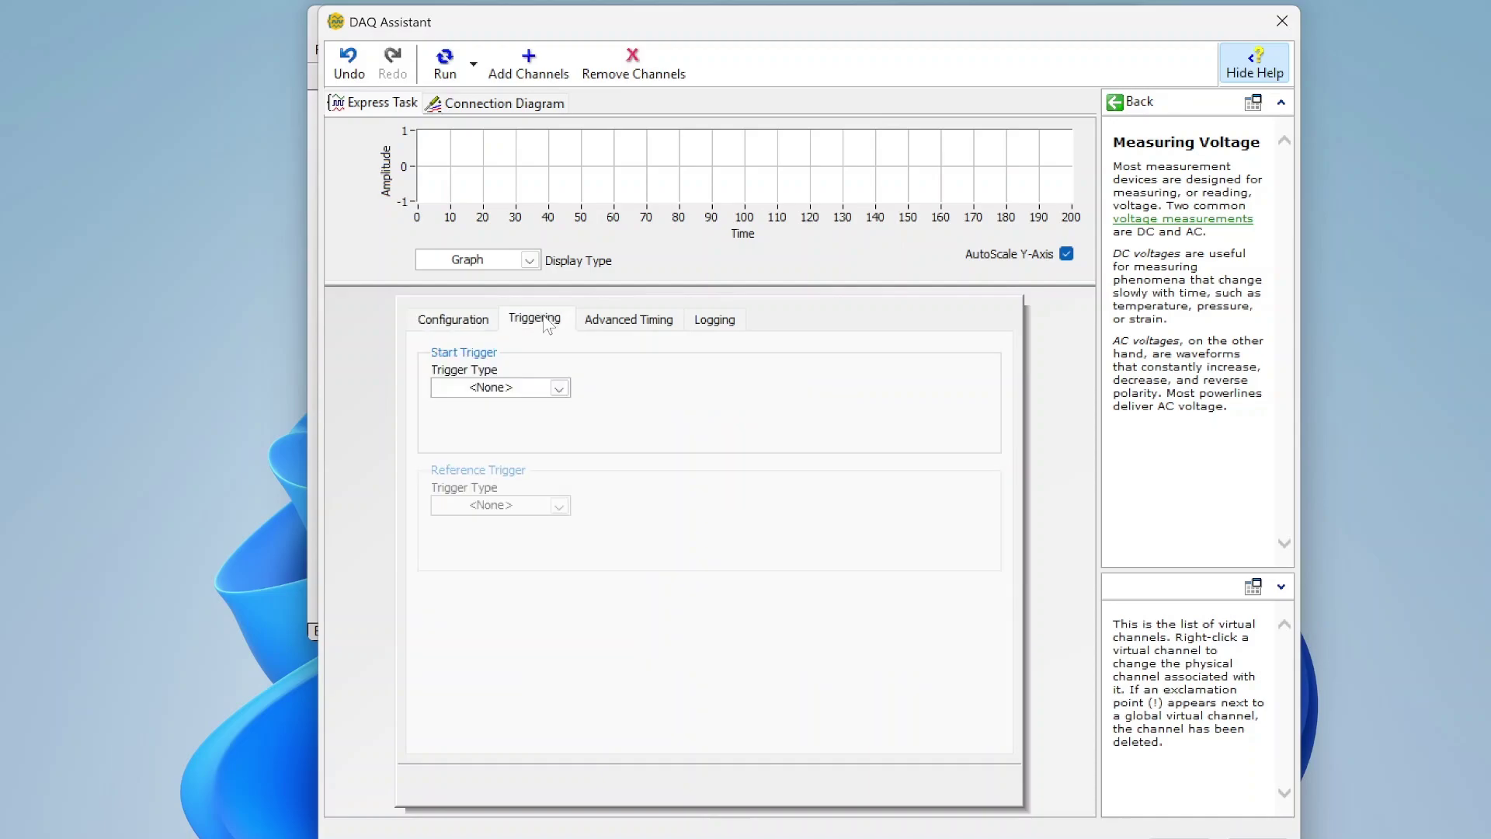
left_click(550, 400)
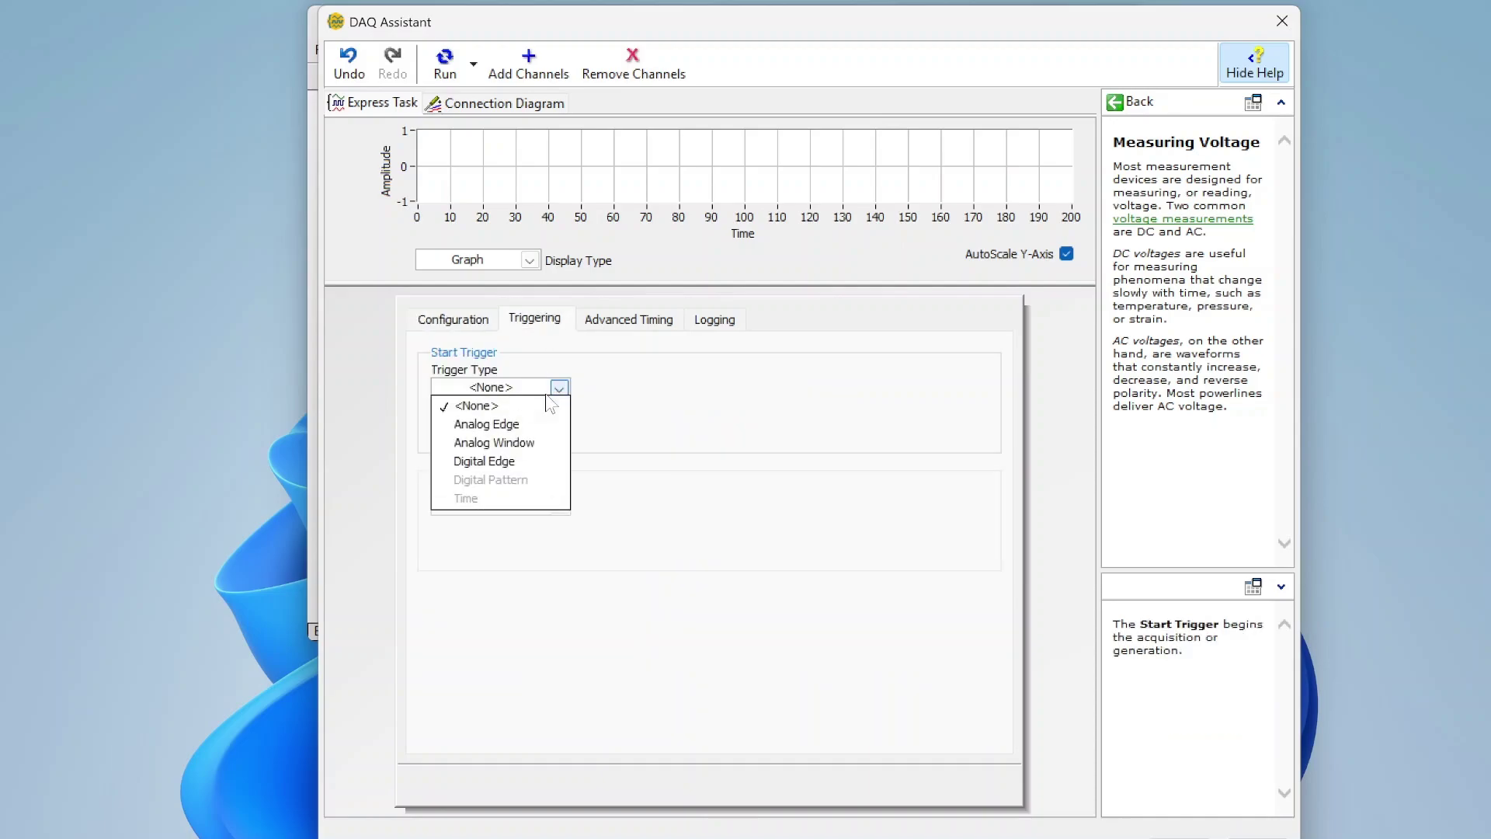
left_click(625, 403)
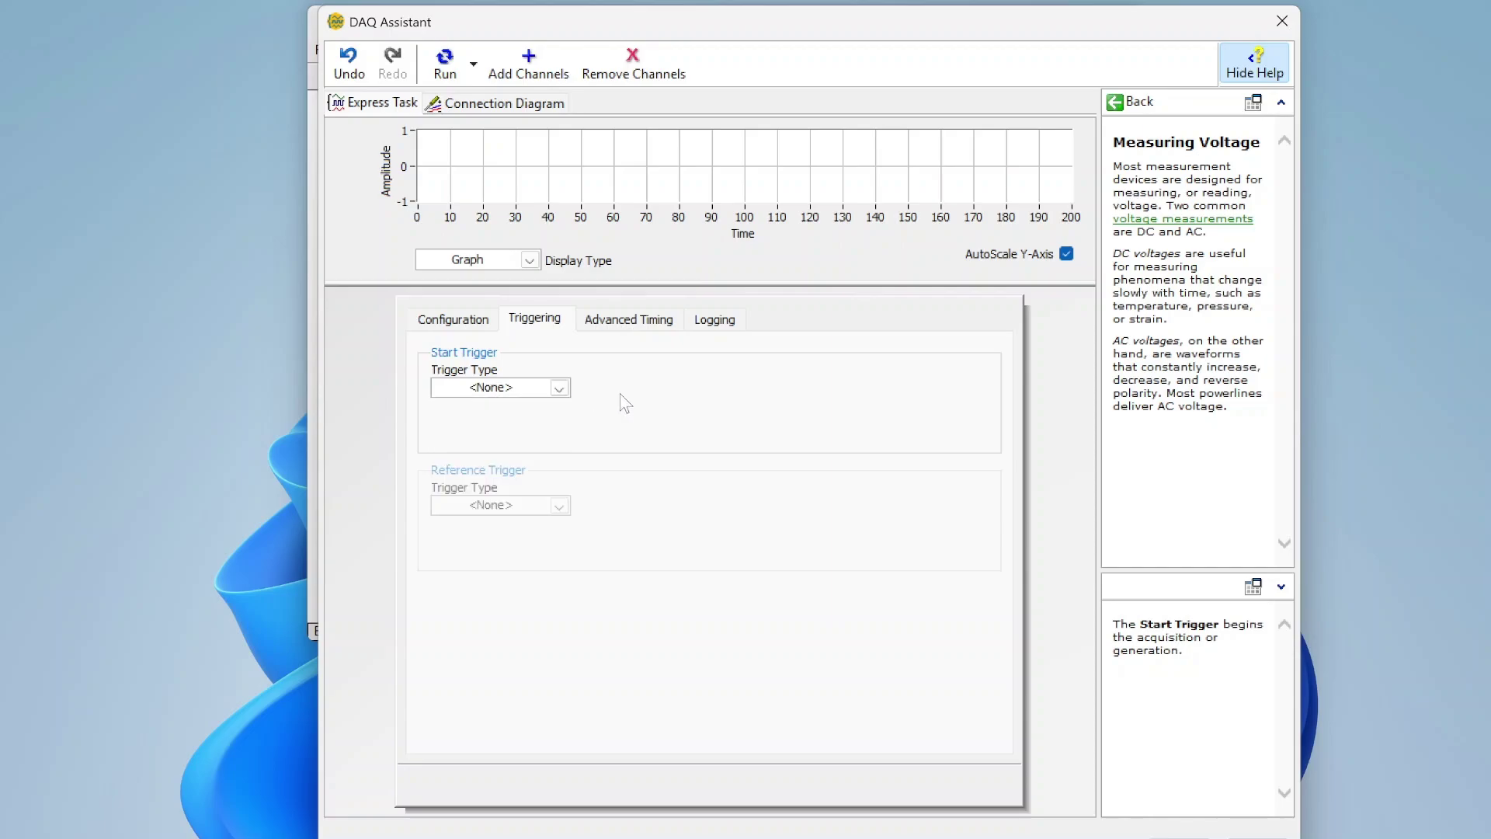
left_click(559, 391)
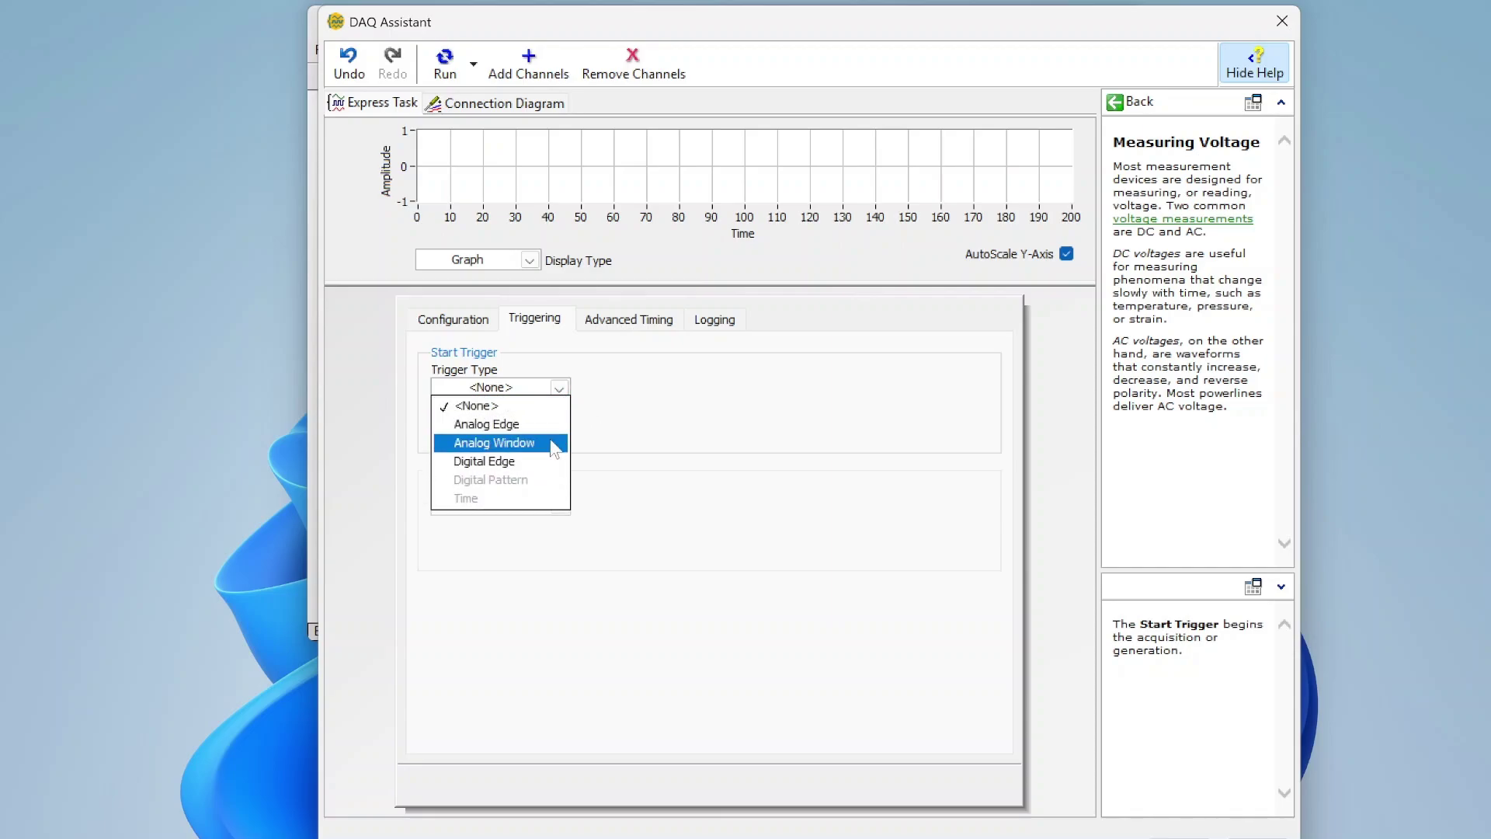
left_click(677, 402)
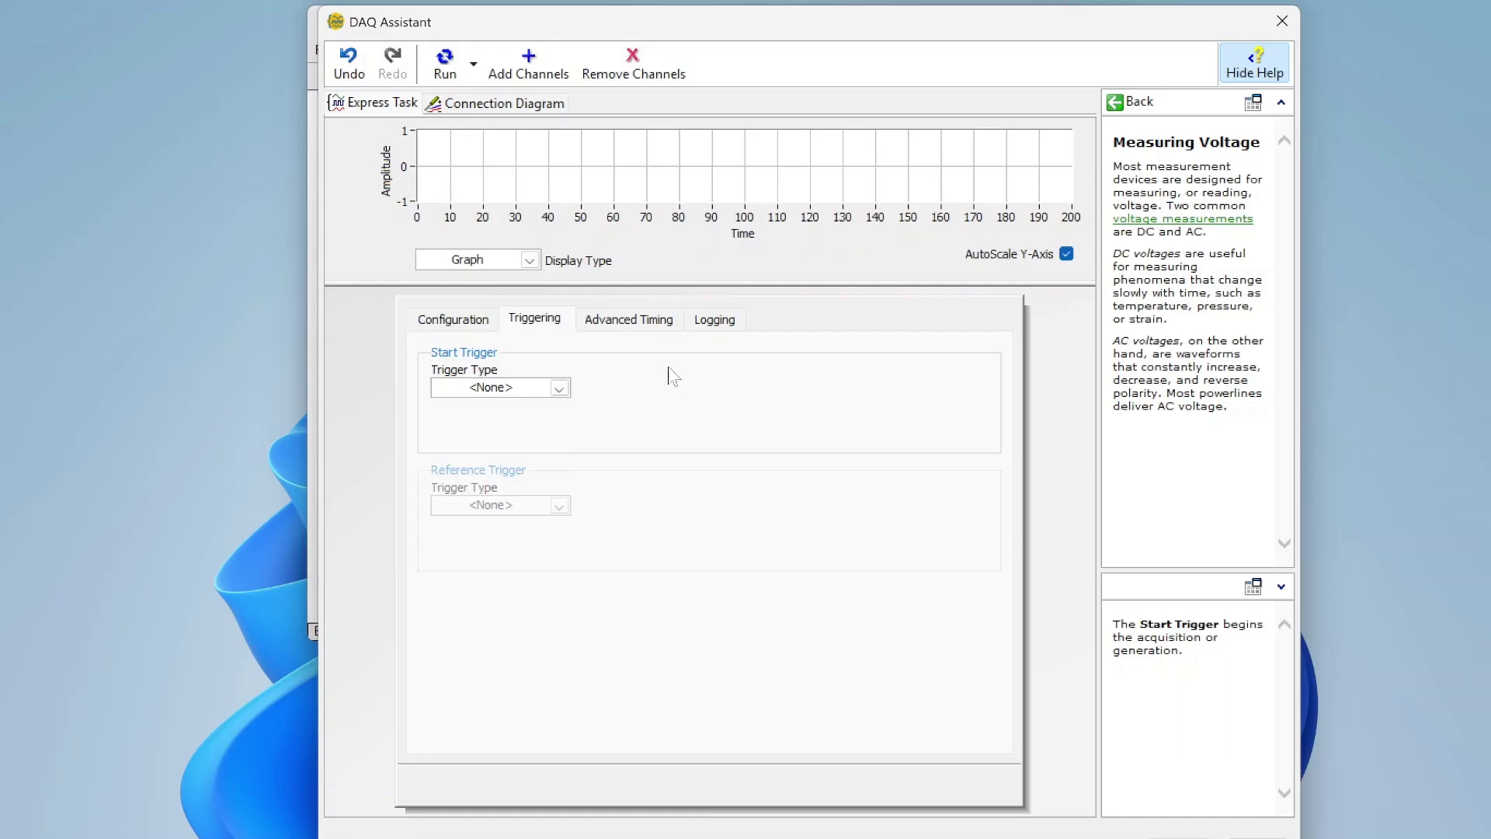
left_click(637, 326)
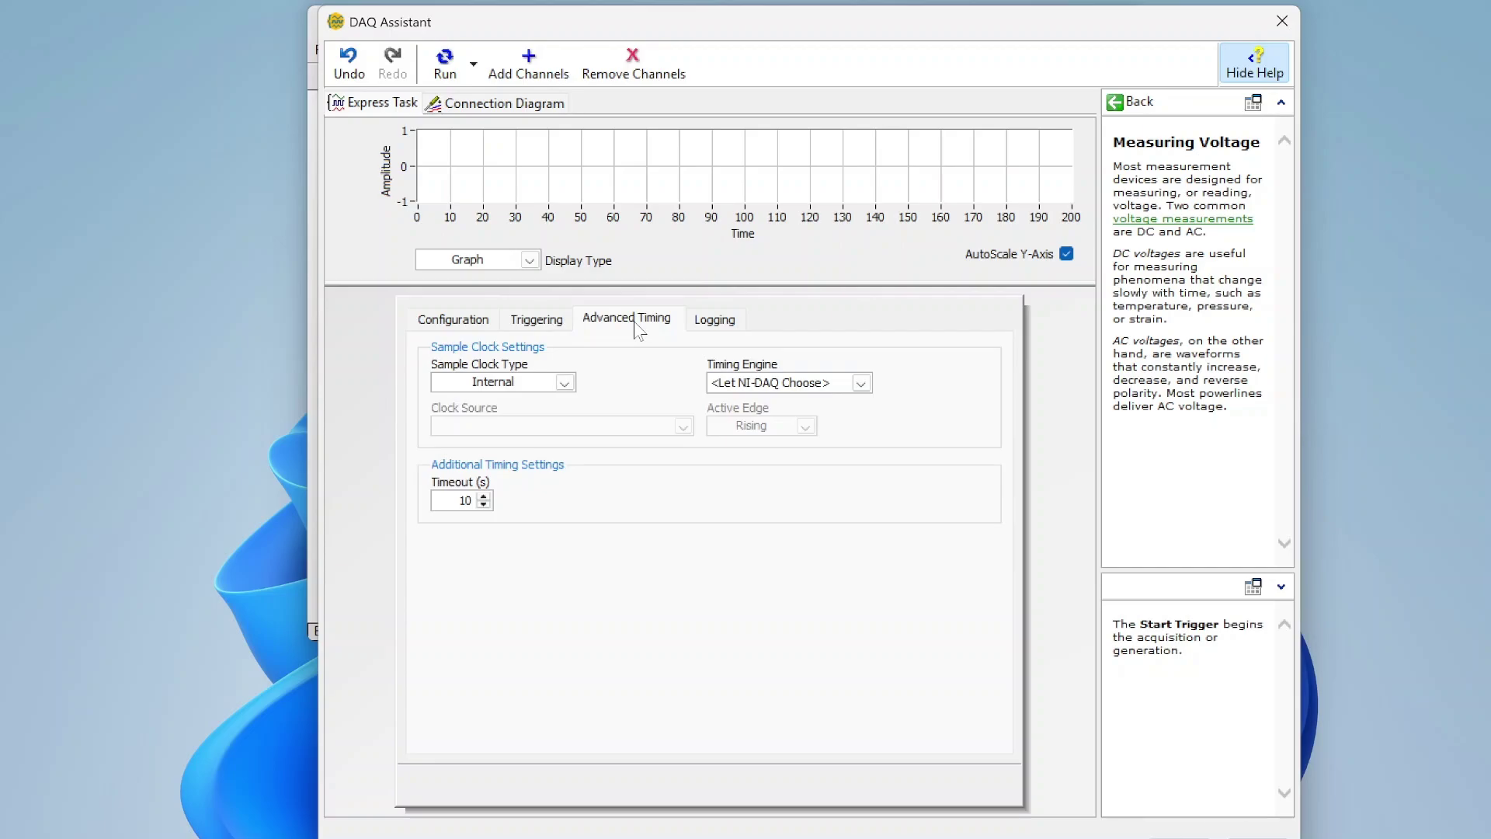
left_click(564, 383)
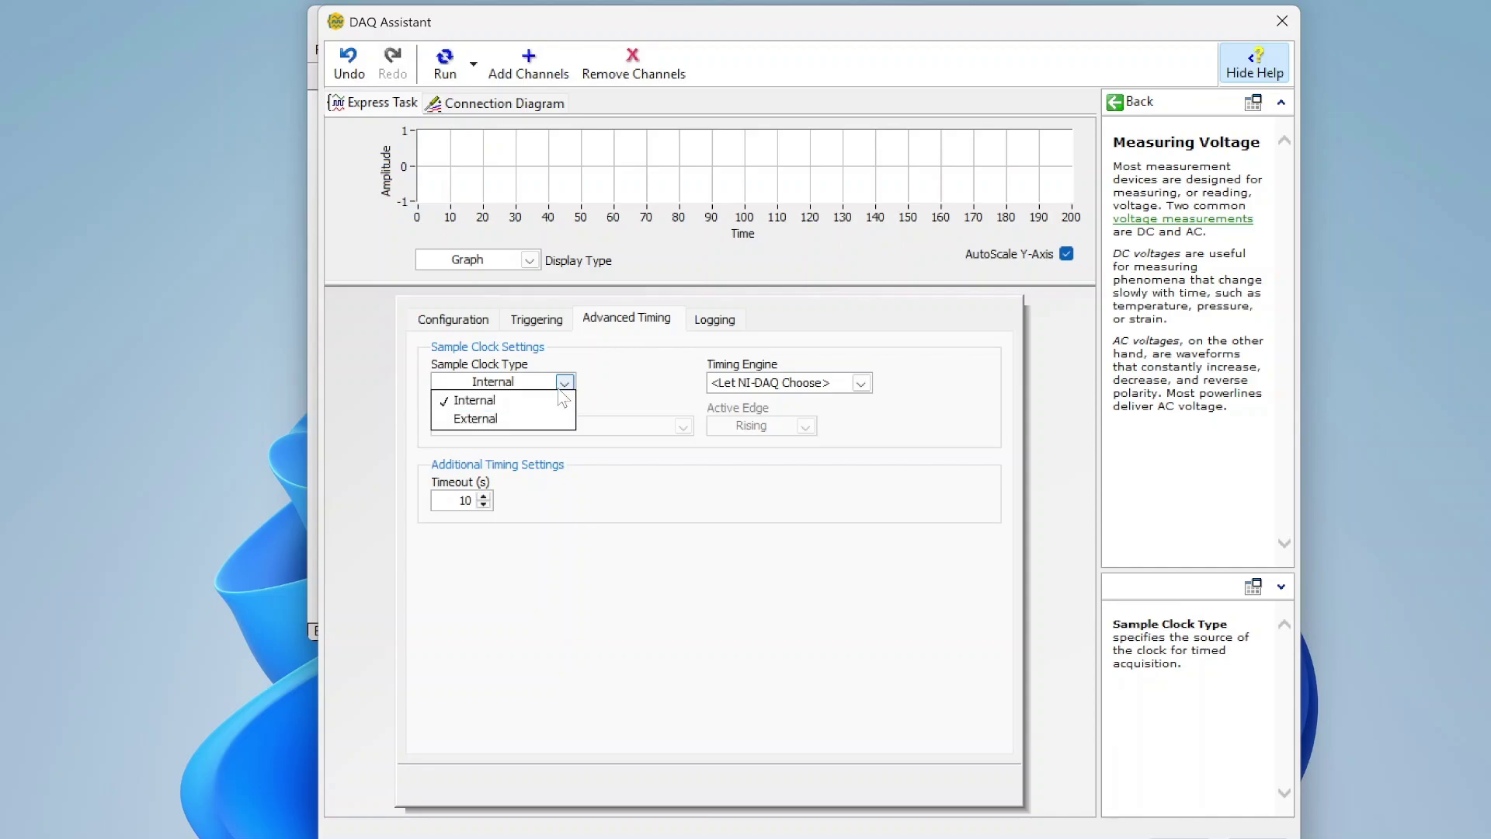
left_click(646, 386)
left_click(860, 382)
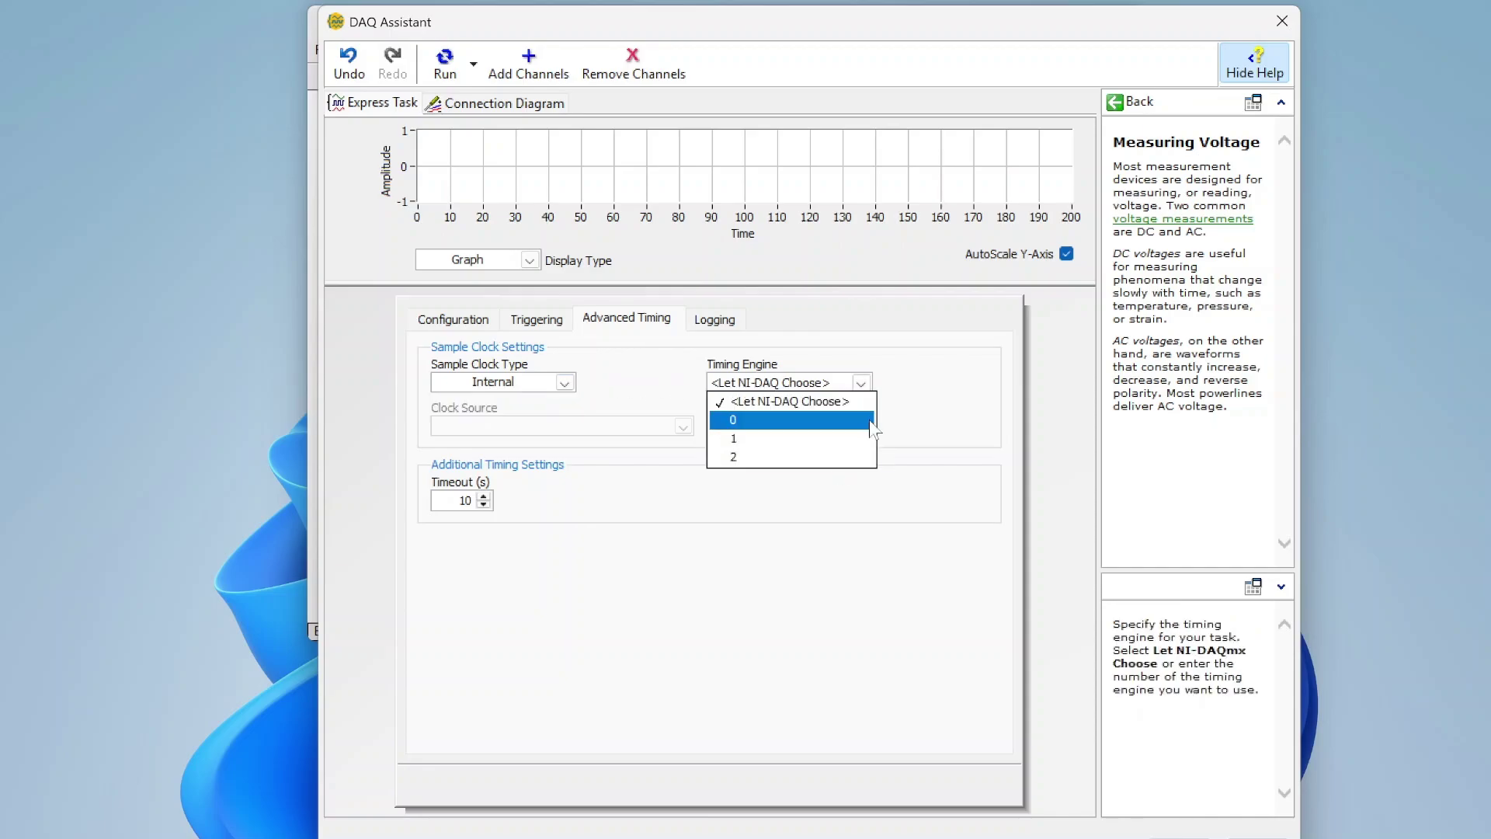
left_click(997, 404)
left_click(719, 327)
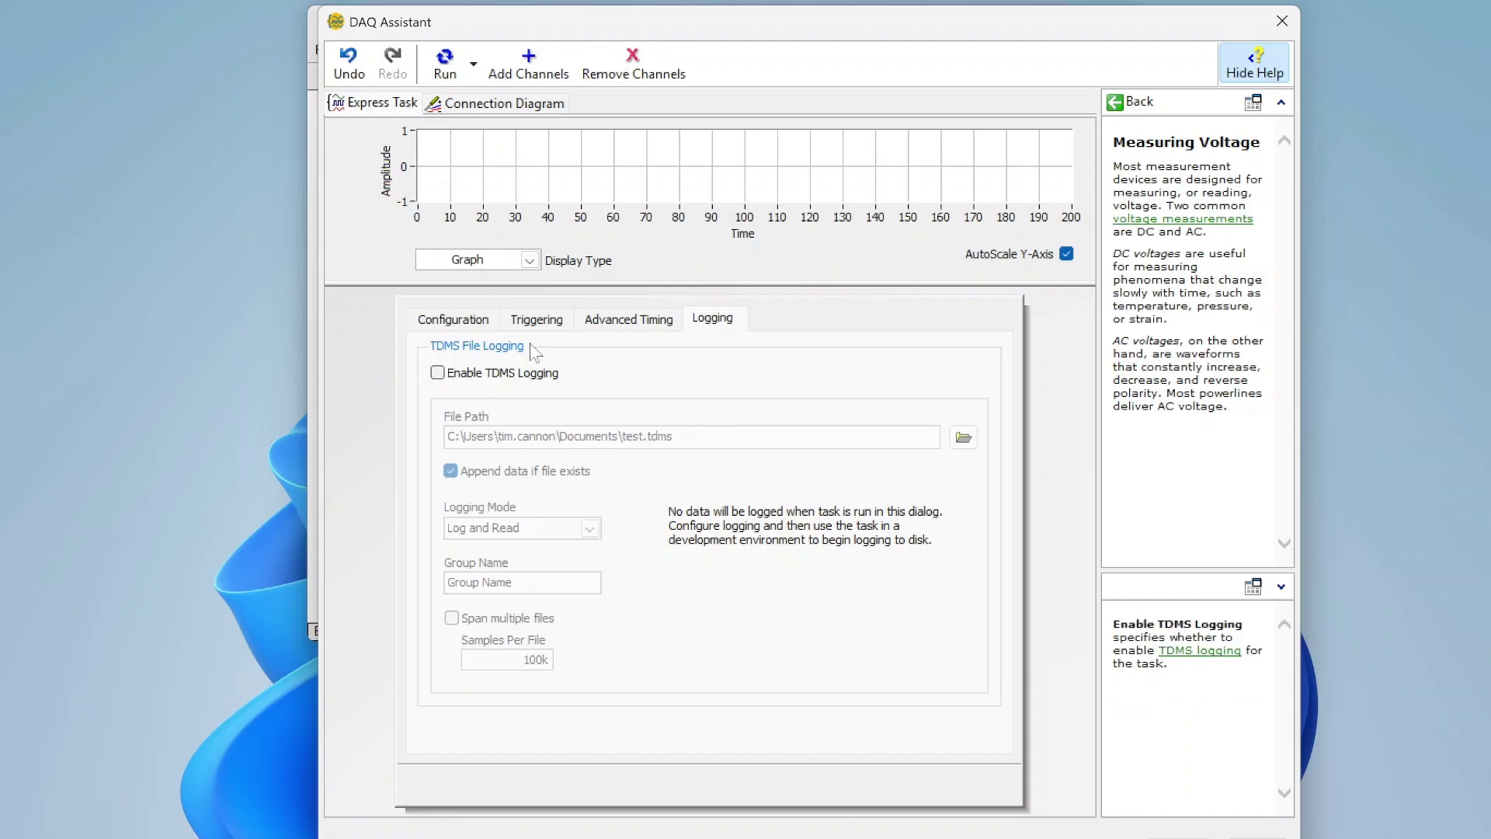
left_click(454, 321)
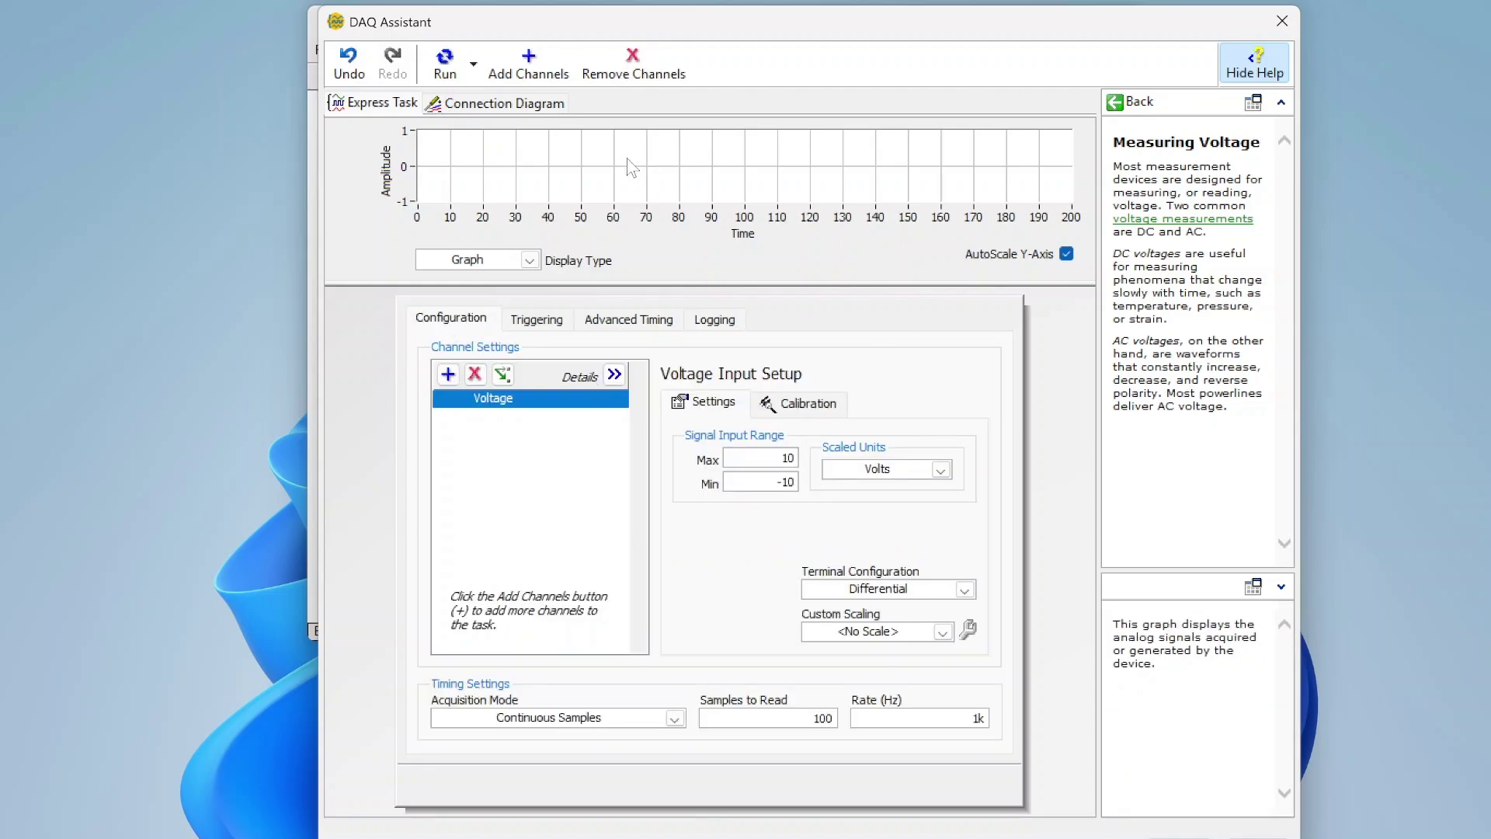
left_click(505, 107)
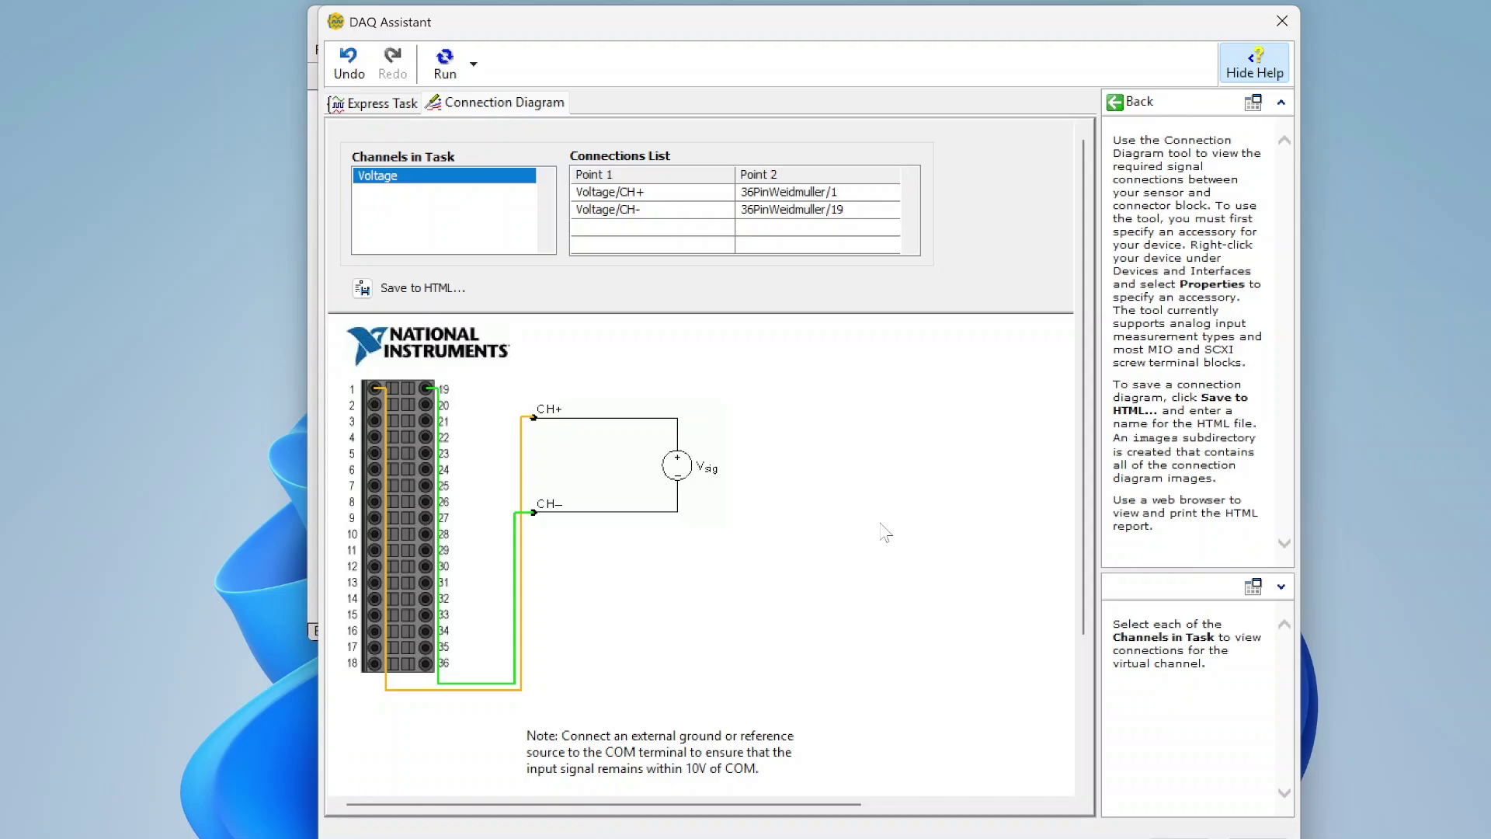
left_click(384, 109)
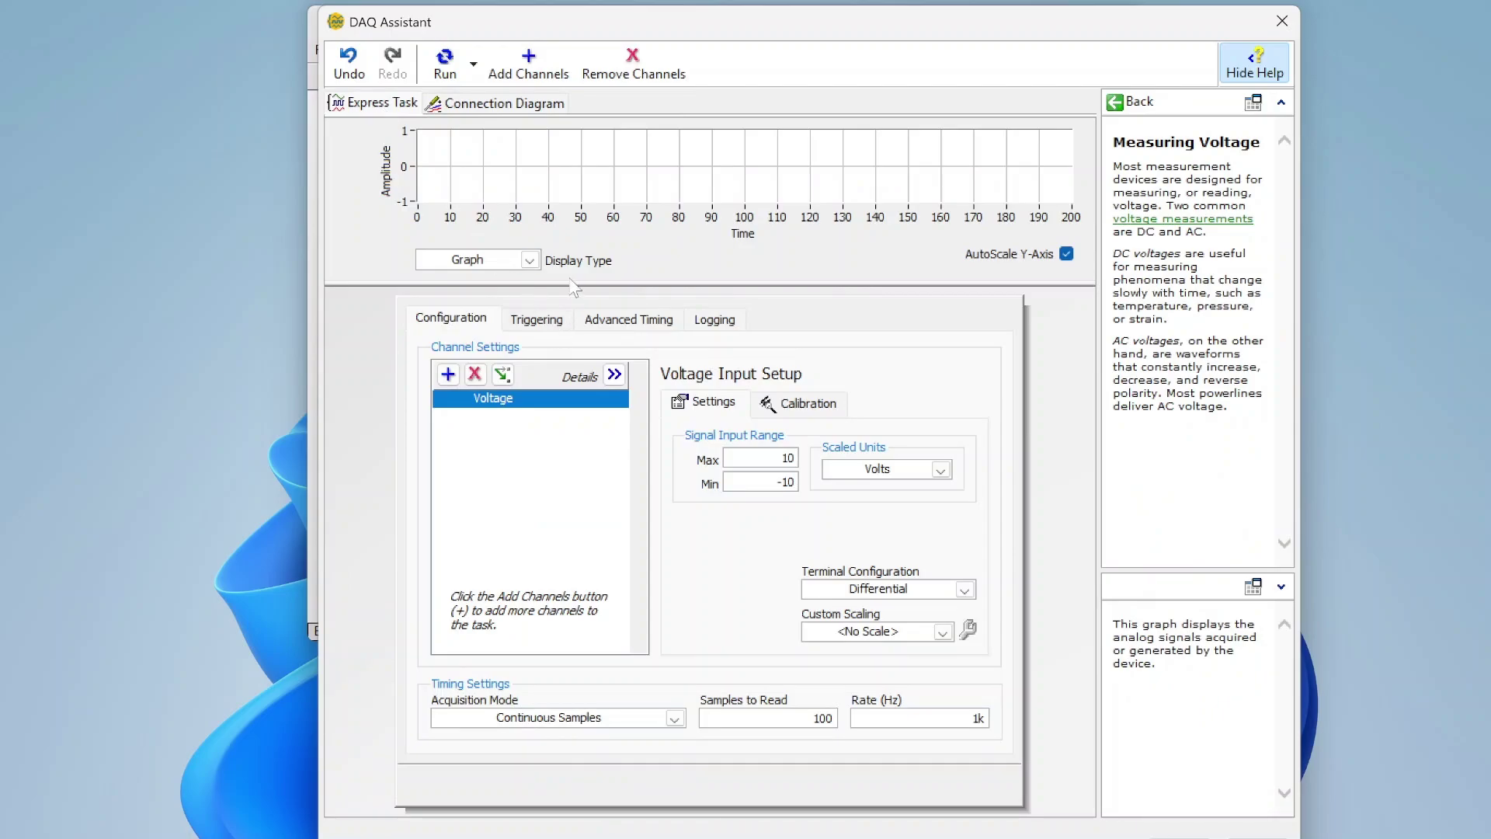
- Run and stop a test acquisition, toggling Y-axis autoscale off and back on
left_click(446, 69)
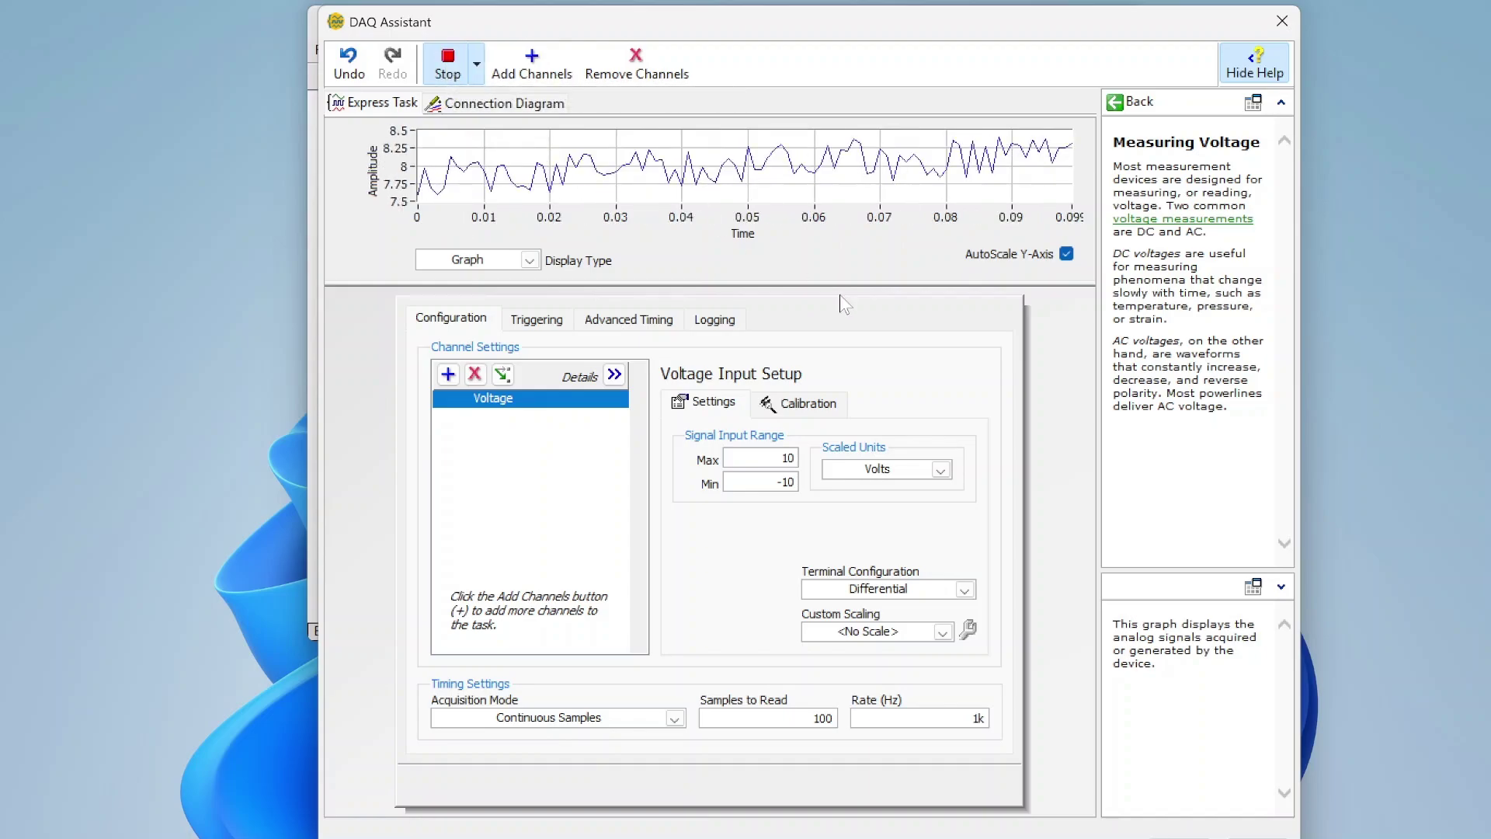
left_click(1067, 255)
left_click(1067, 255)
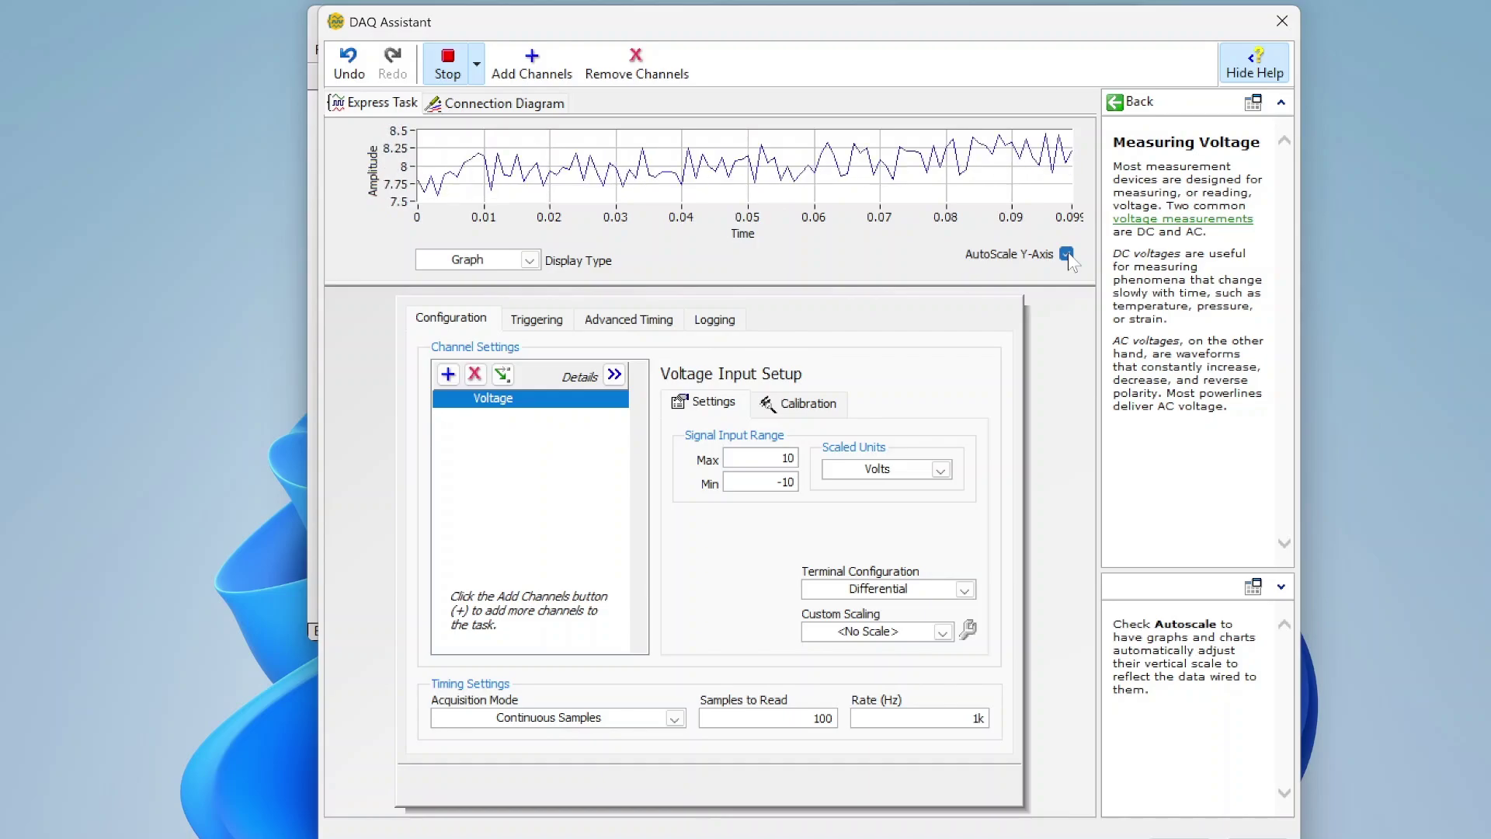
left_click(452, 72)
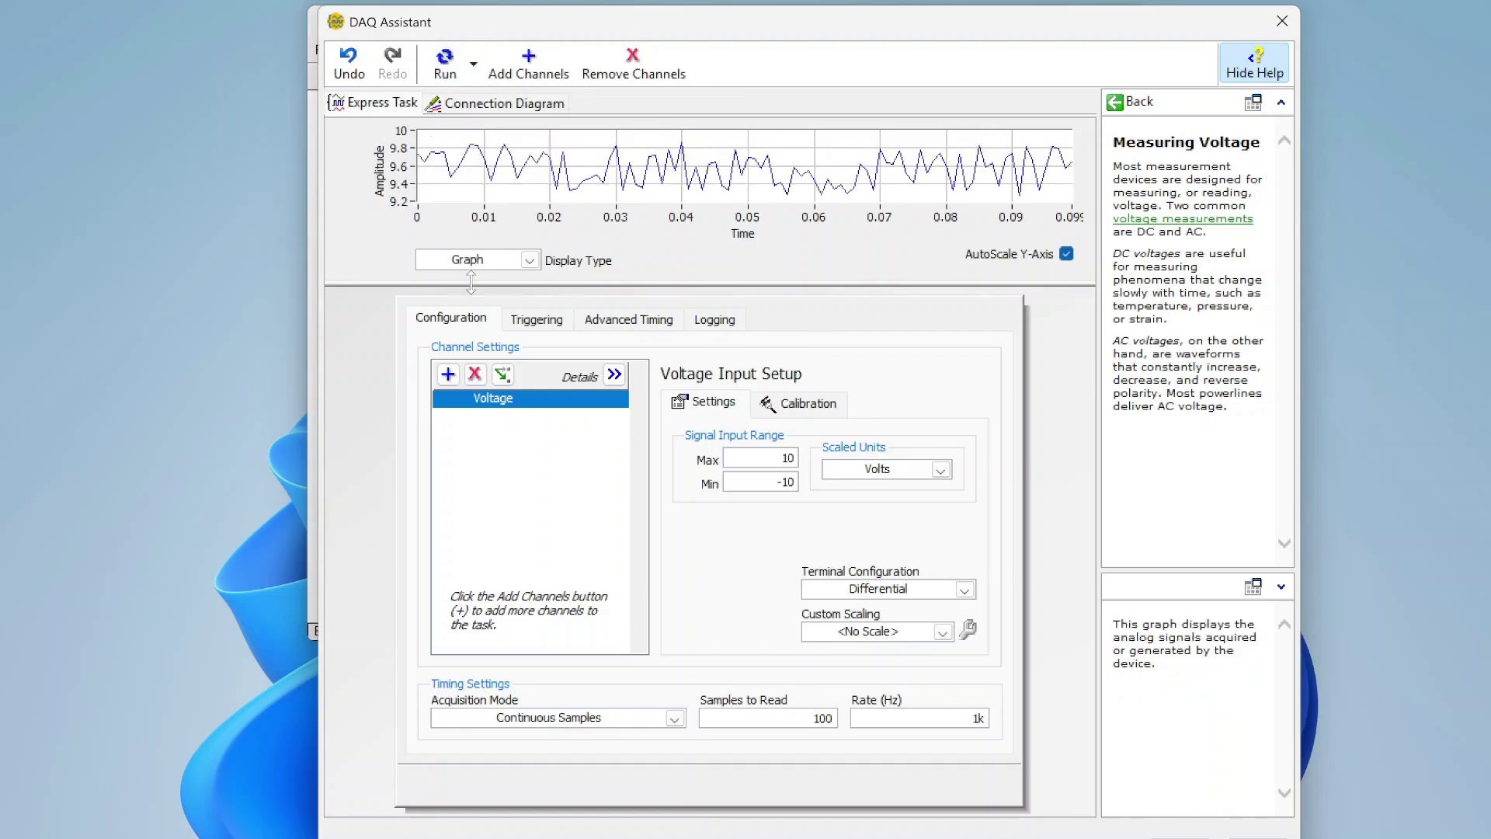
- Rename the task's Voltage channel to 'UUT Voltage'
right_click(509, 403)
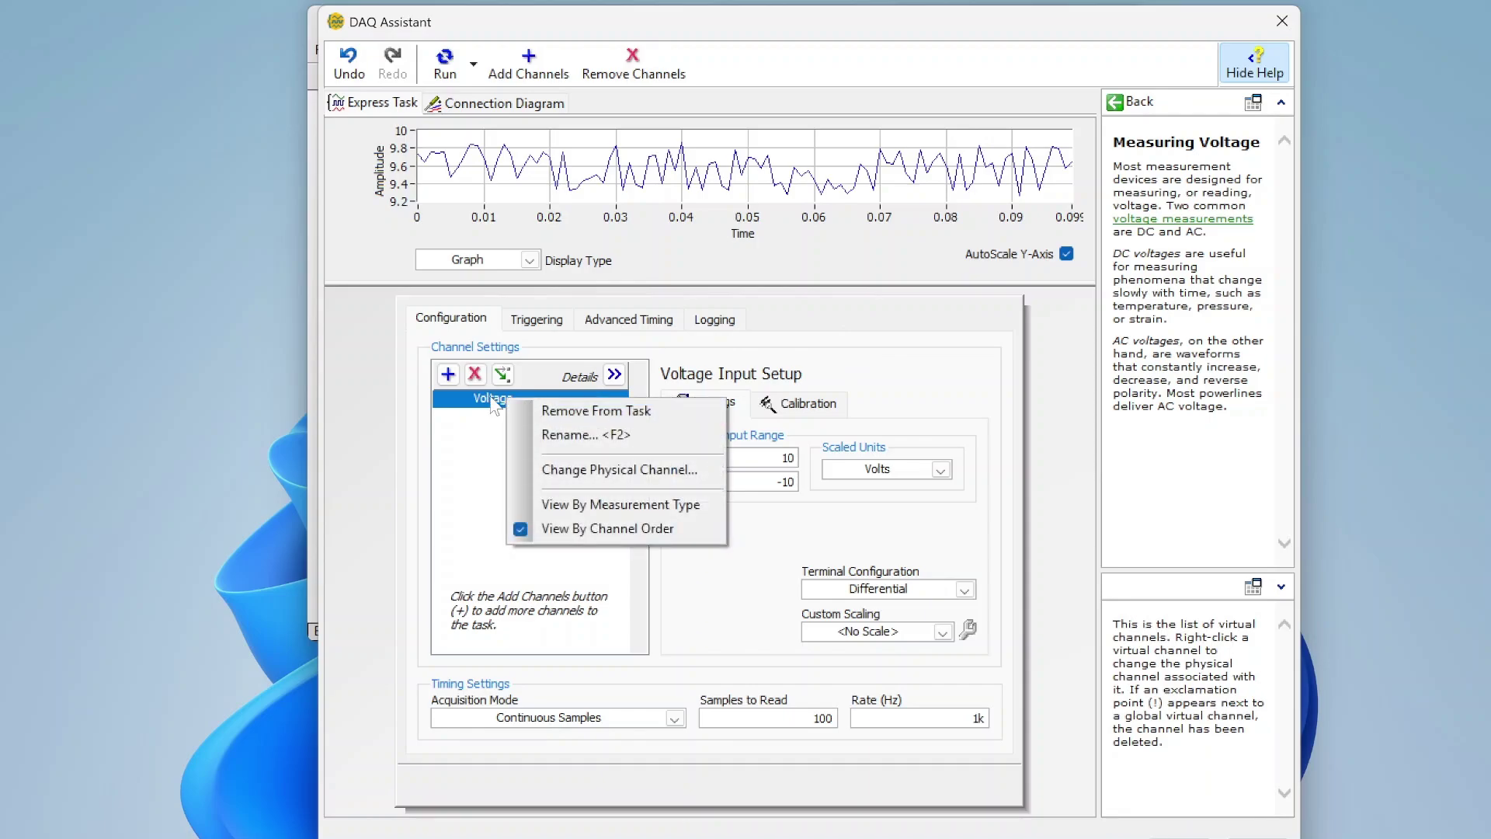
left_click(575, 435)
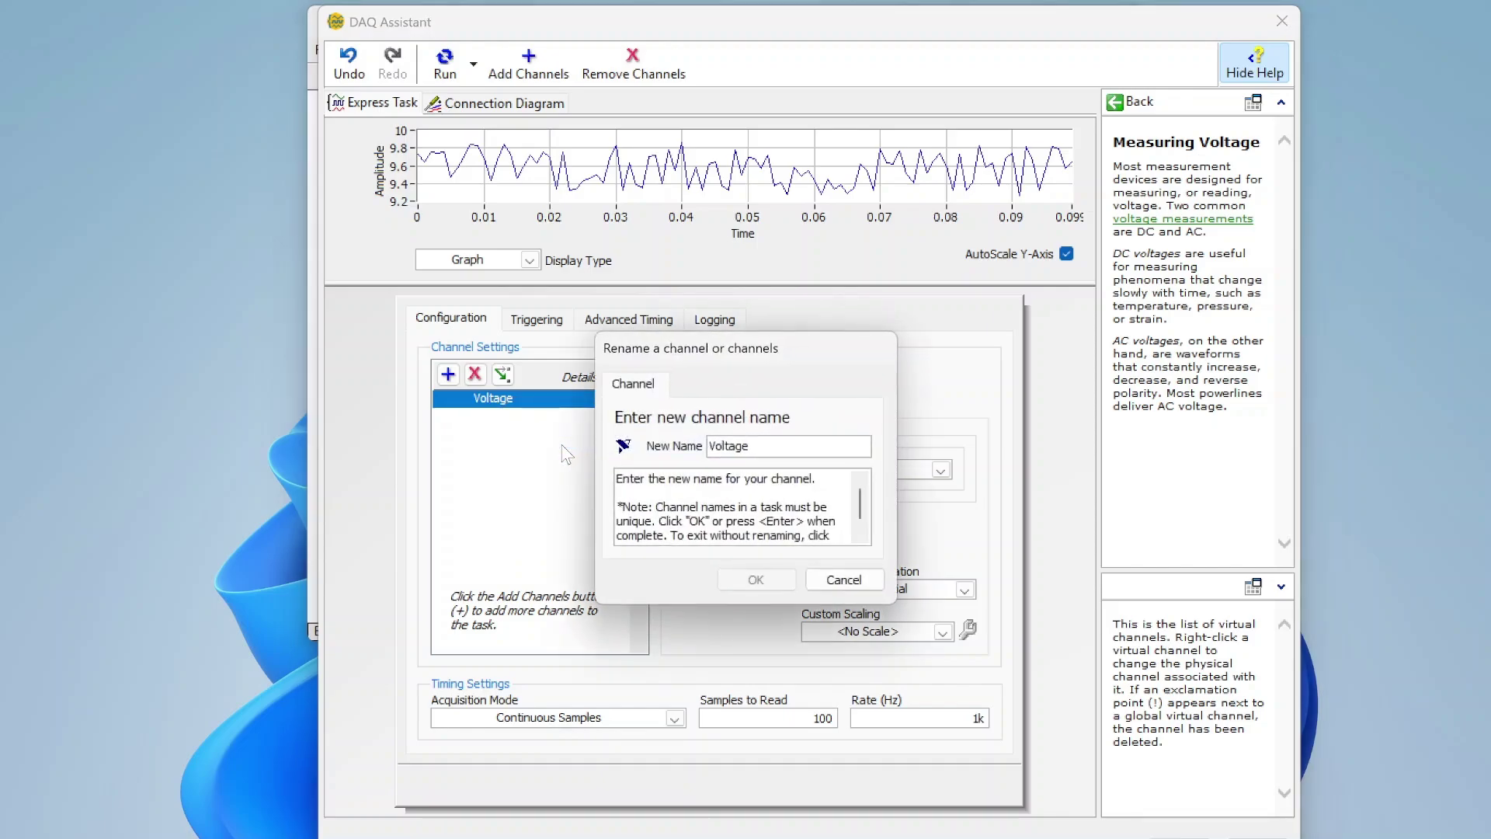
double_click(744, 446)
type("AI0")
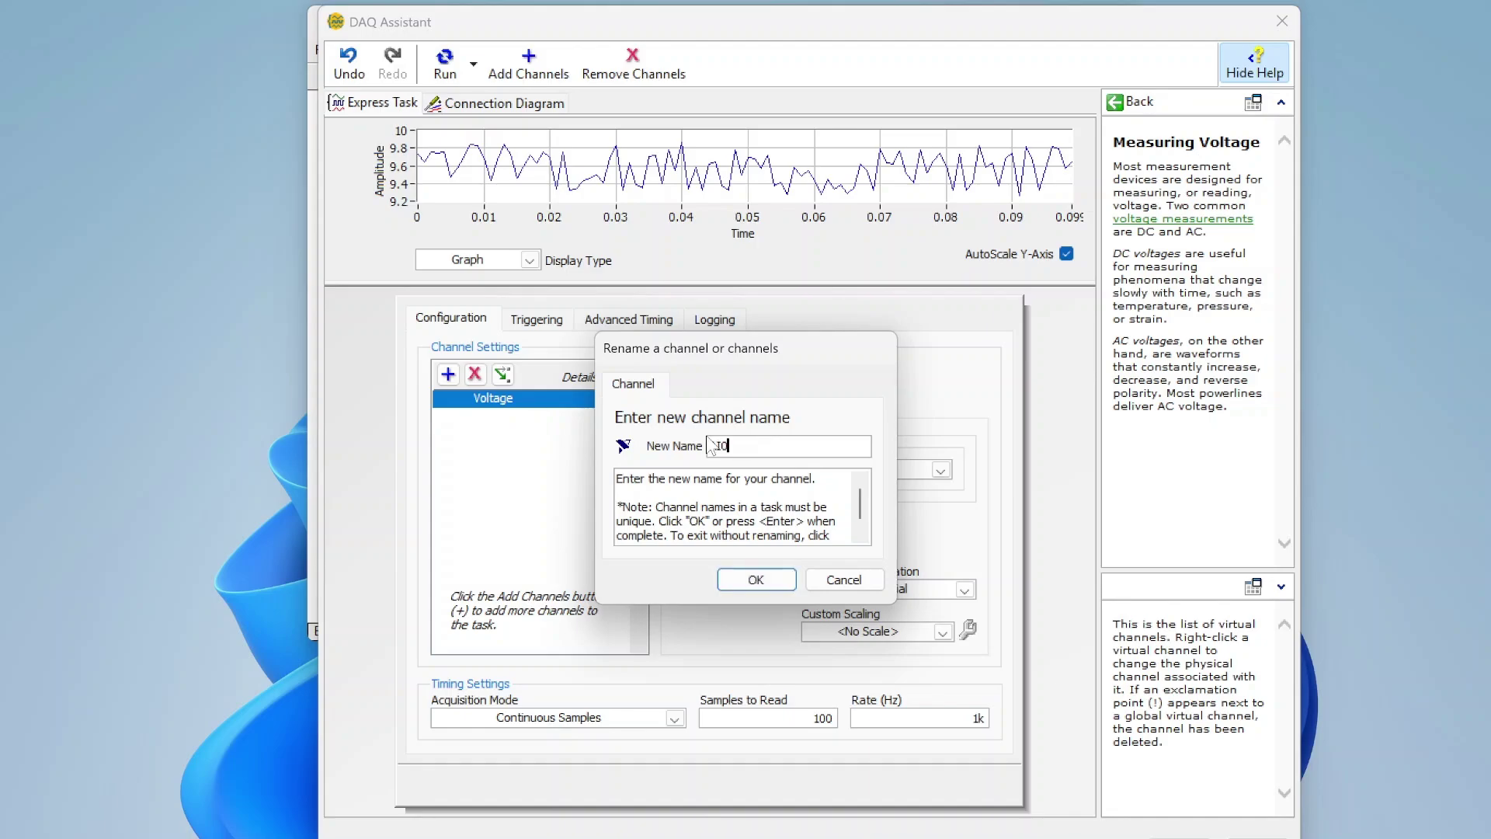
key("BackSpace")
key("BackSpace")
key("BackSpace")
type("UUT Voltage")
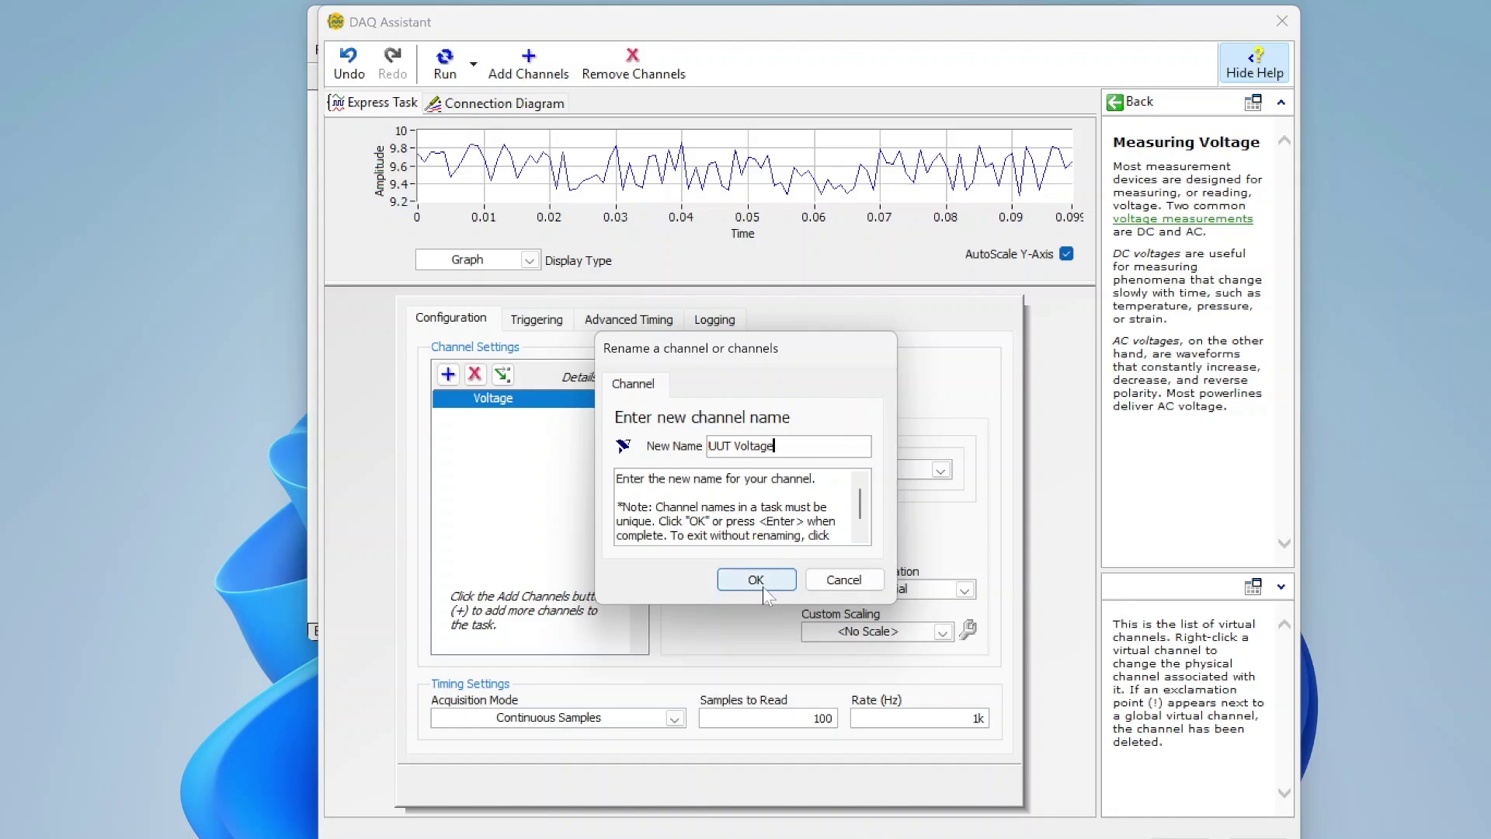
left_click(759, 583)
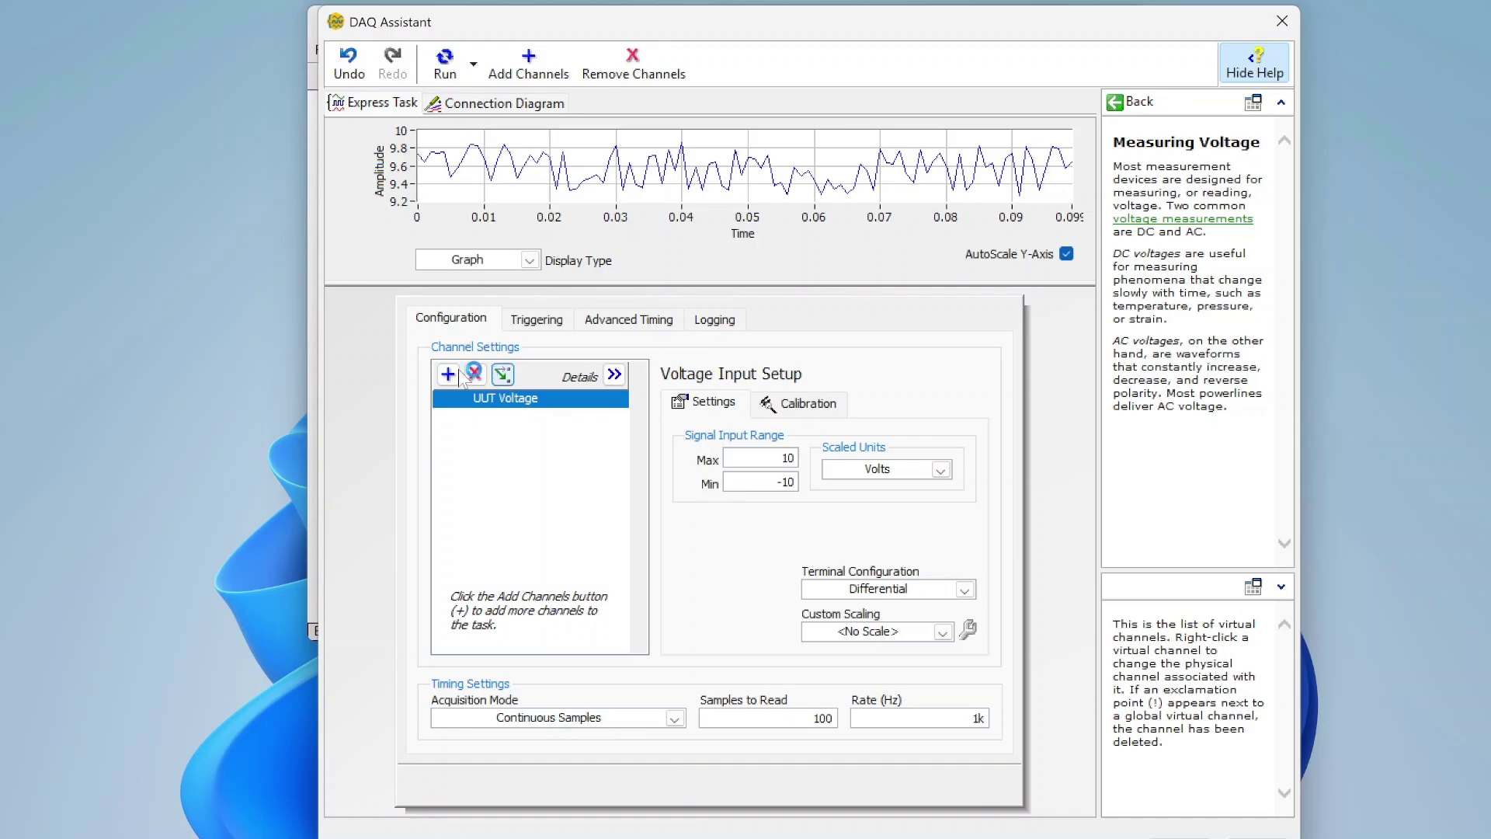
- Change the UUT Voltage channel's physical channel to ai1
right_click(514, 405)
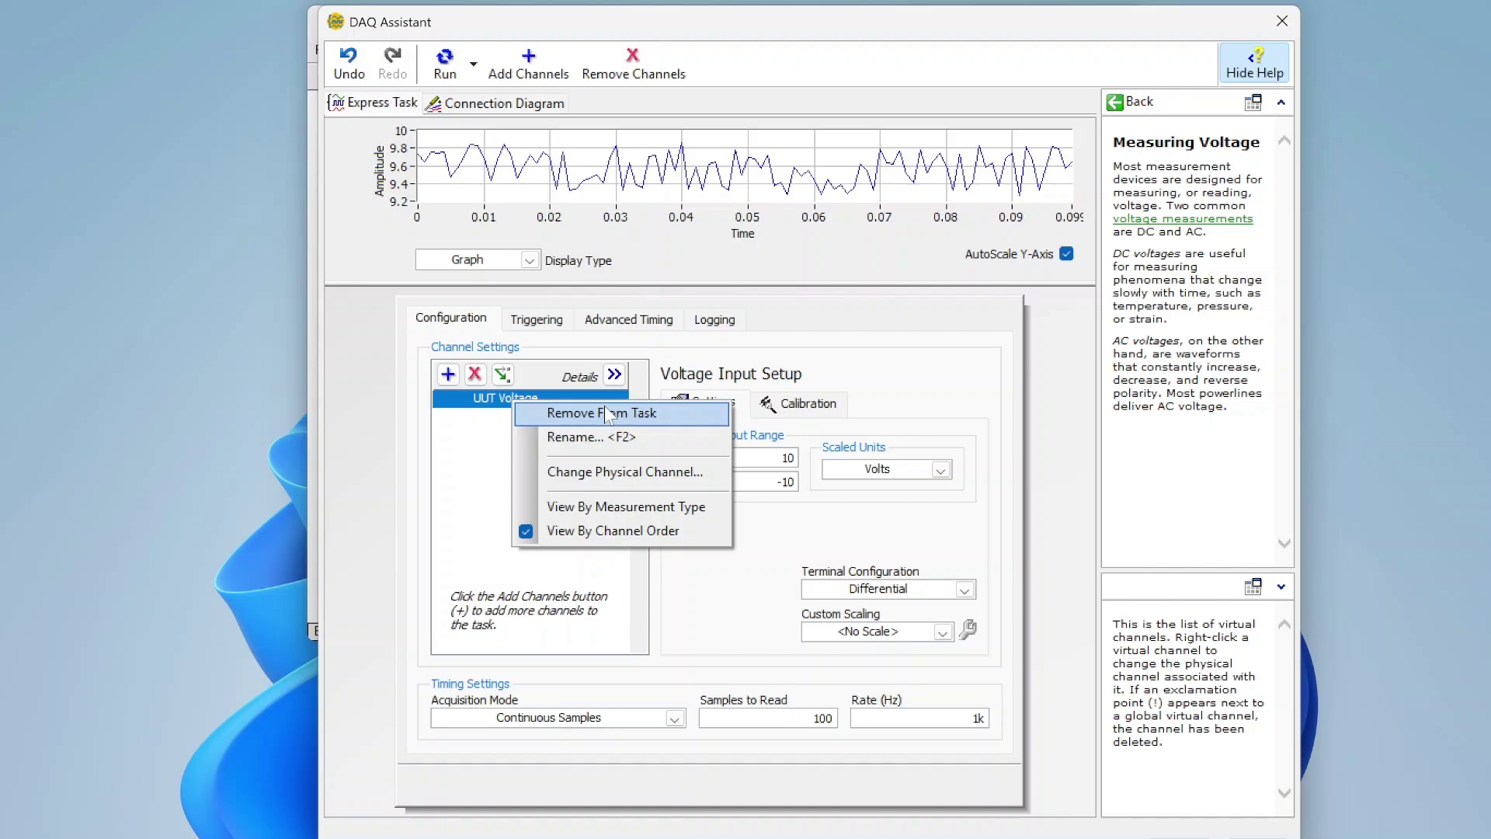
left_click(624, 479)
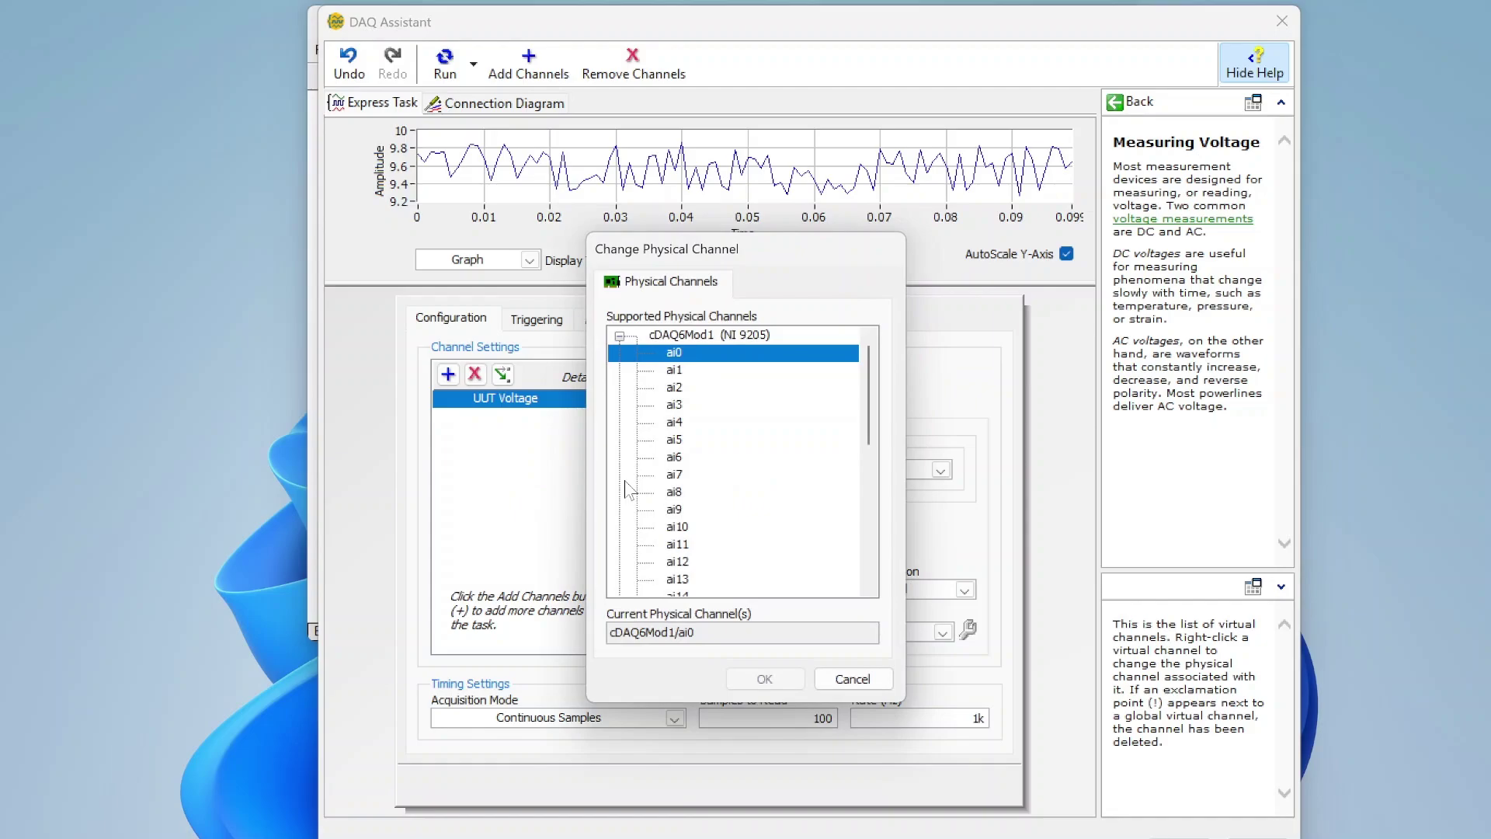
left_click(679, 370)
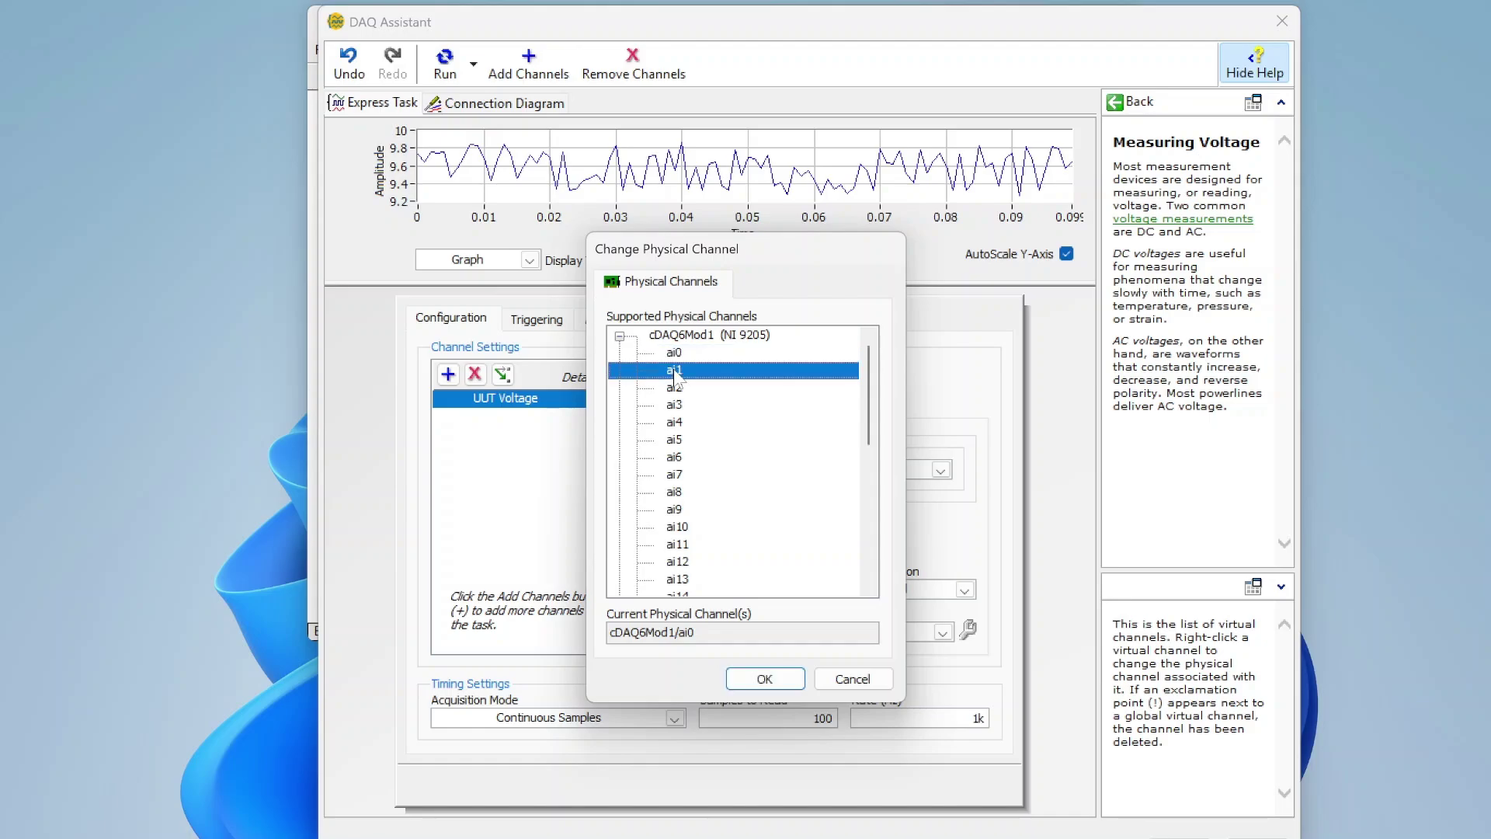
left_click(765, 677)
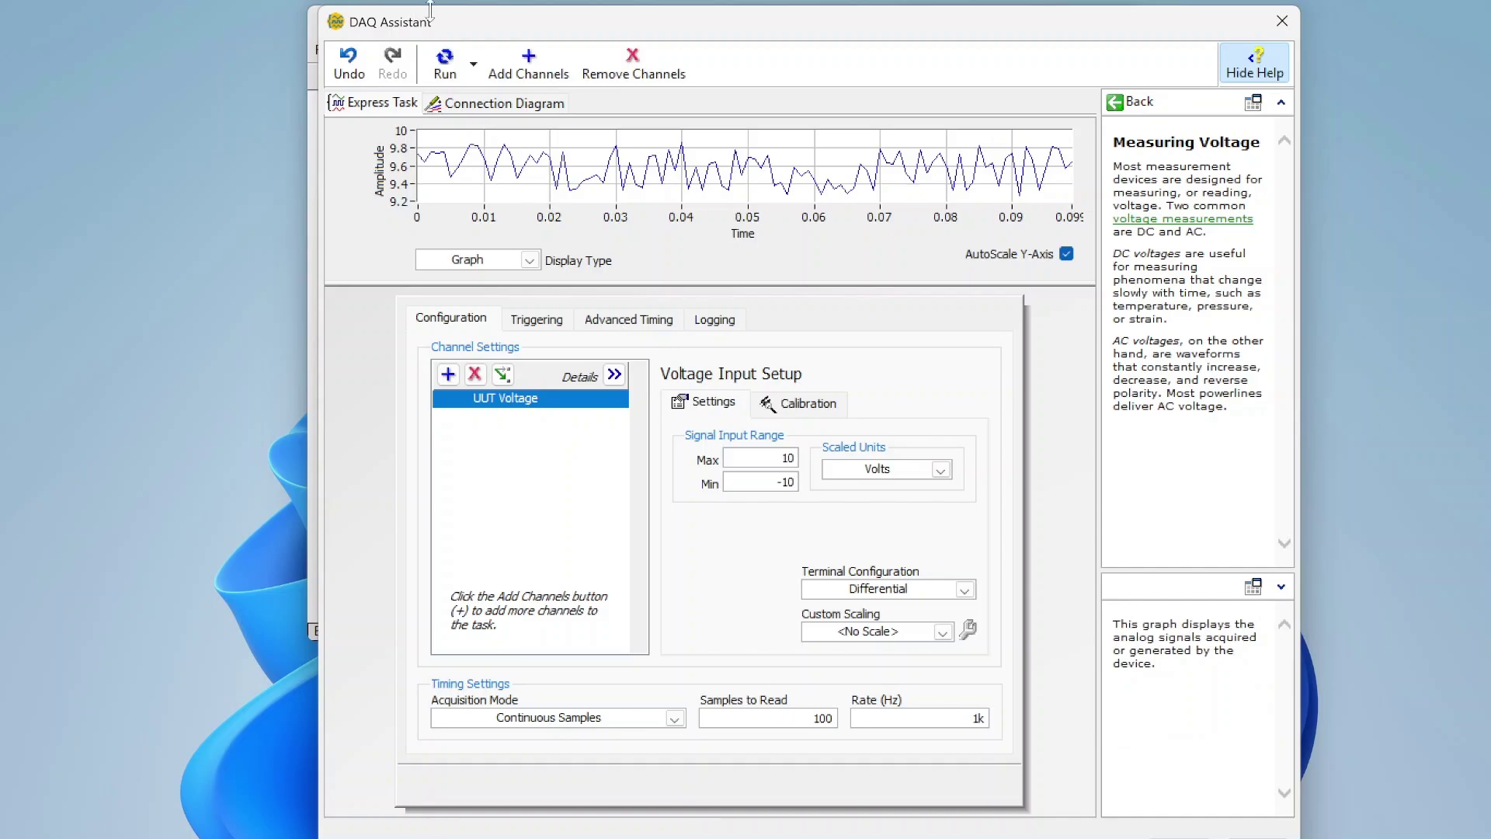
- Run and stop a test acquisition, then check the Connection Diagram and return to Express Task
left_click(446, 65)
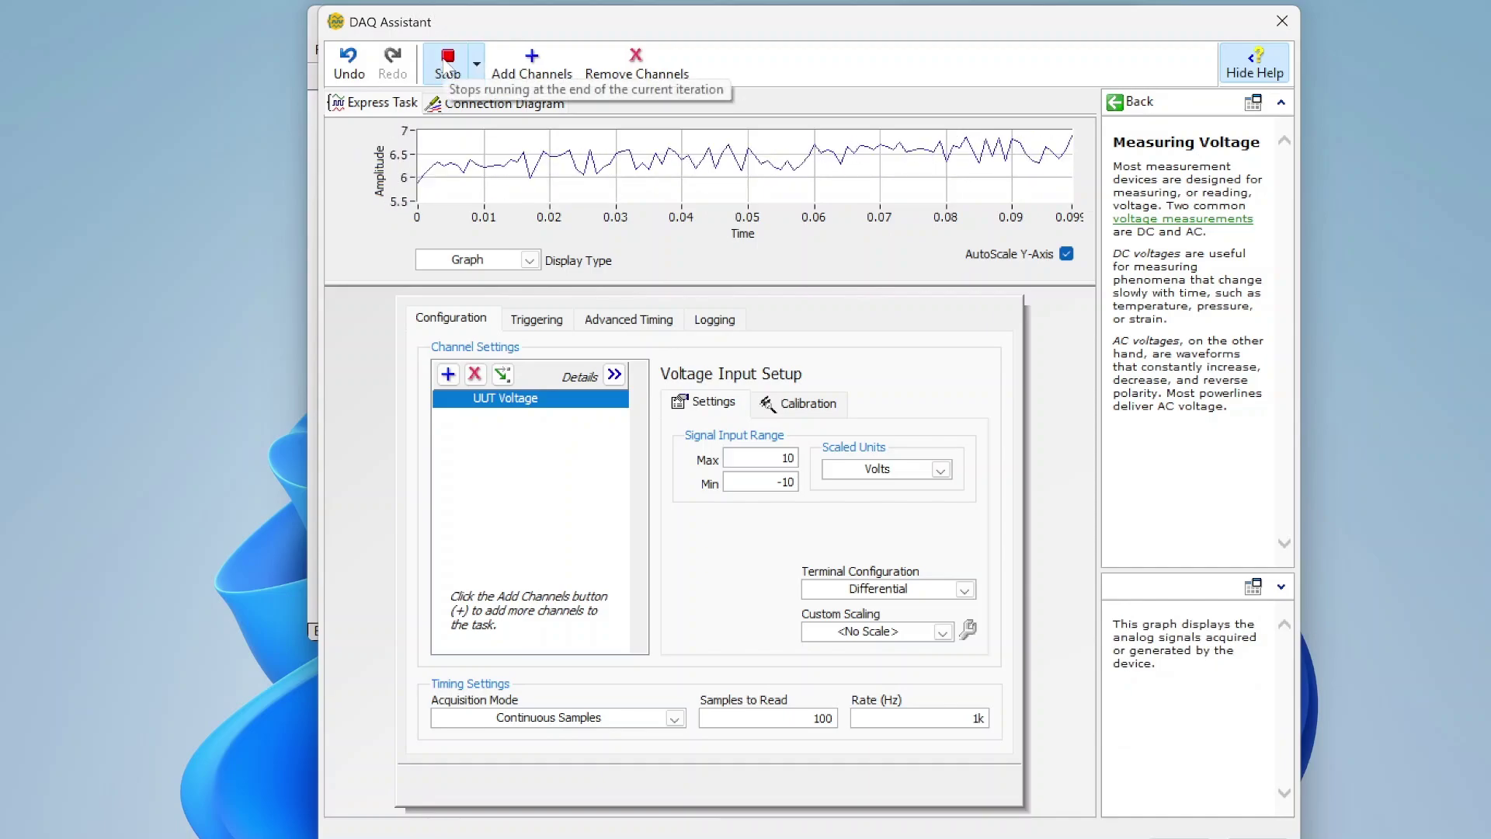
left_click(447, 65)
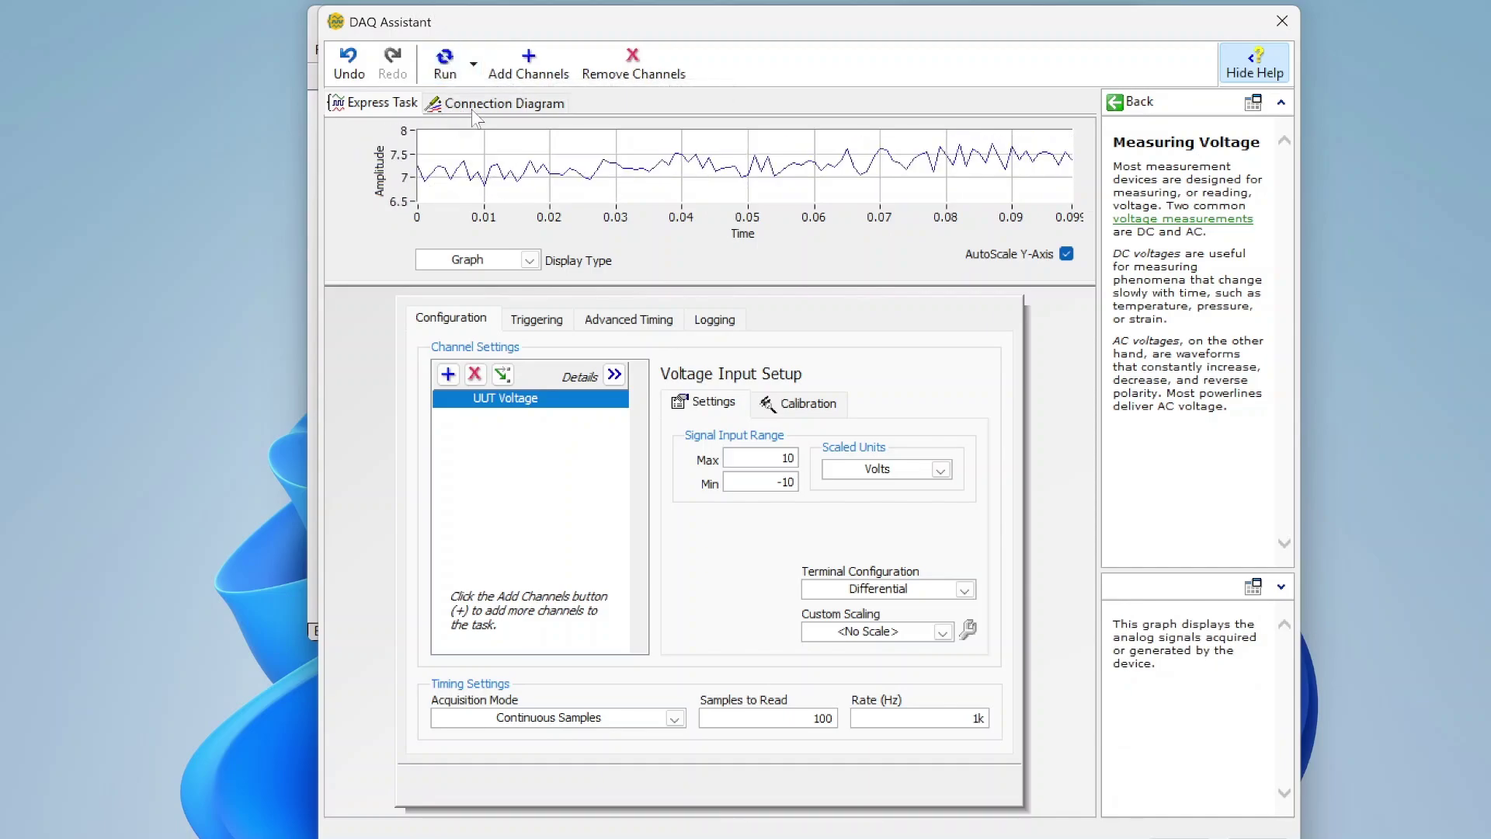
left_click(473, 111)
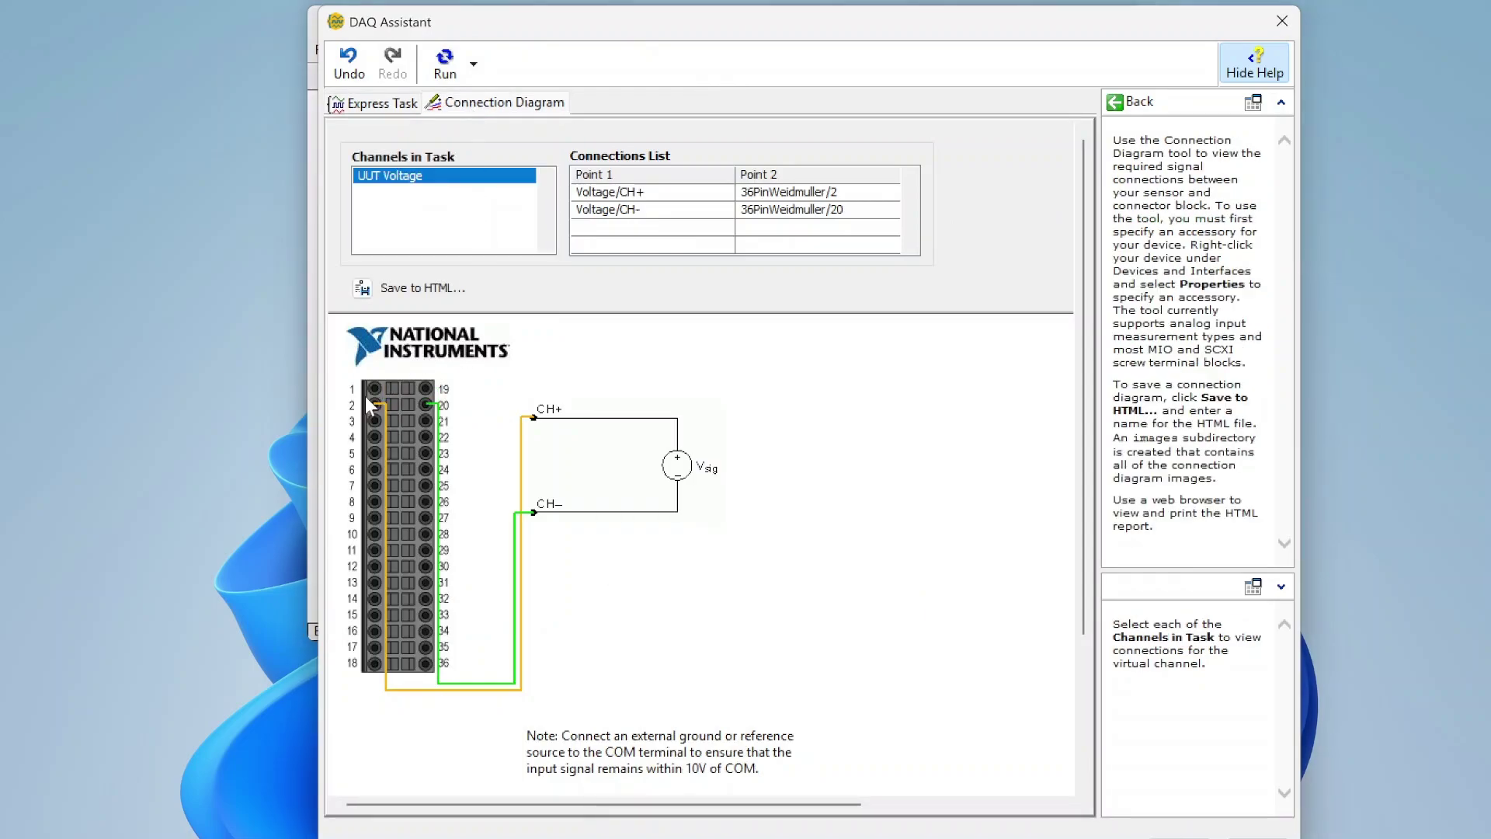
left_click(396, 104)
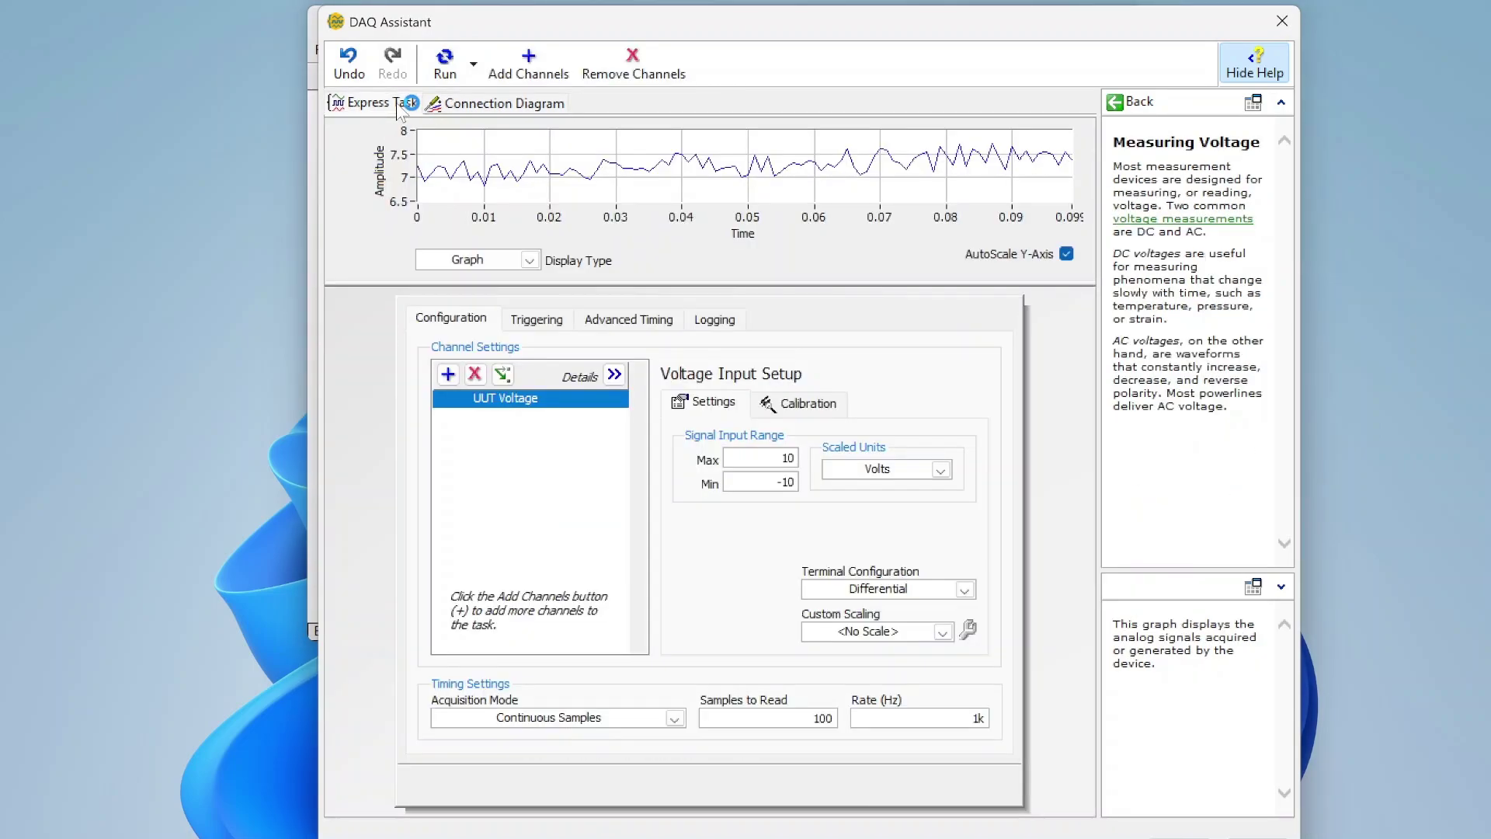
- Add a second Voltage channel on cDAQ6Mod1 ai5
left_click(449, 375)
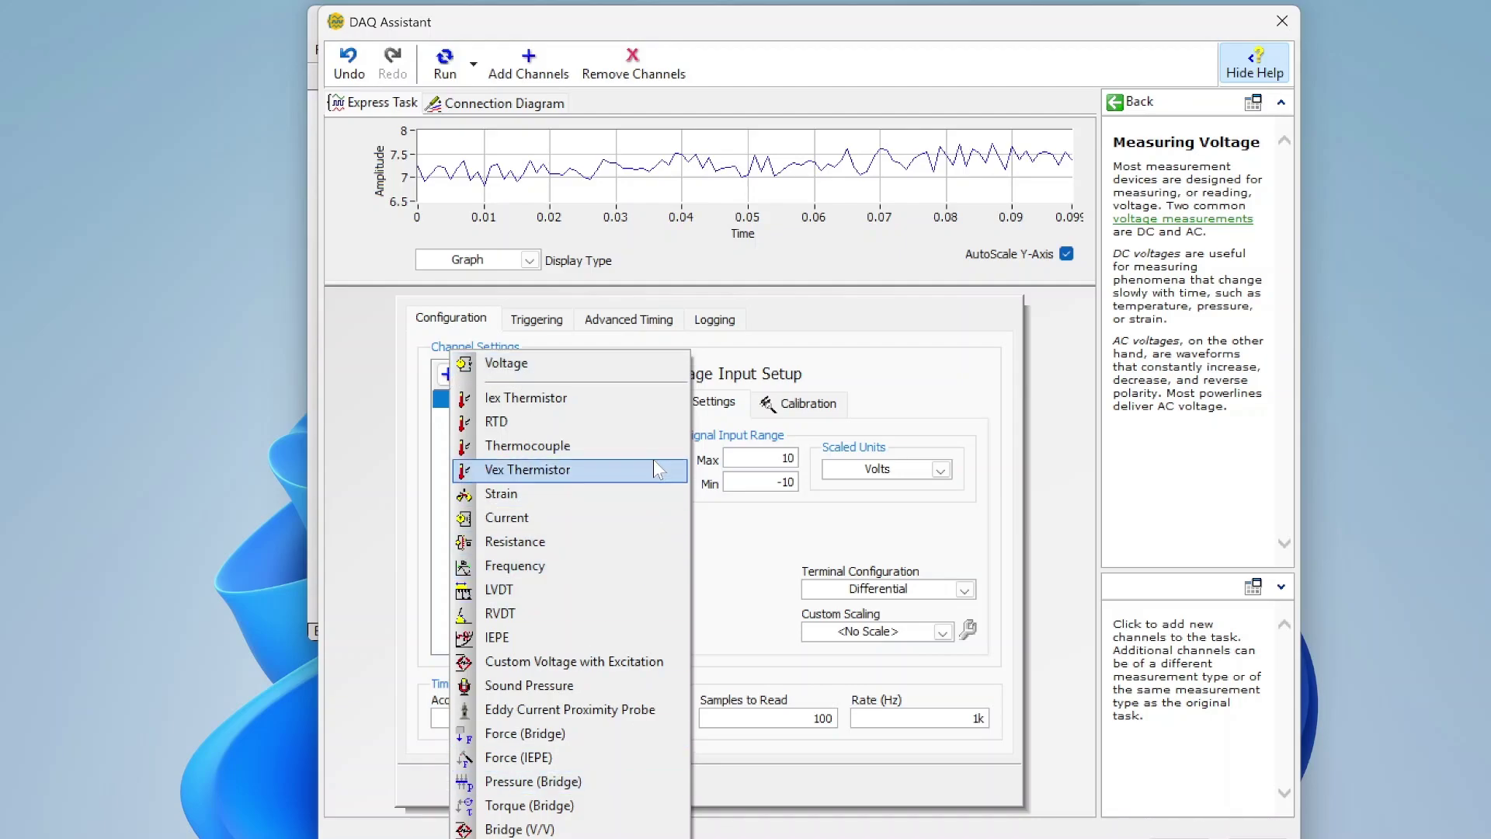
left_click(575, 365)
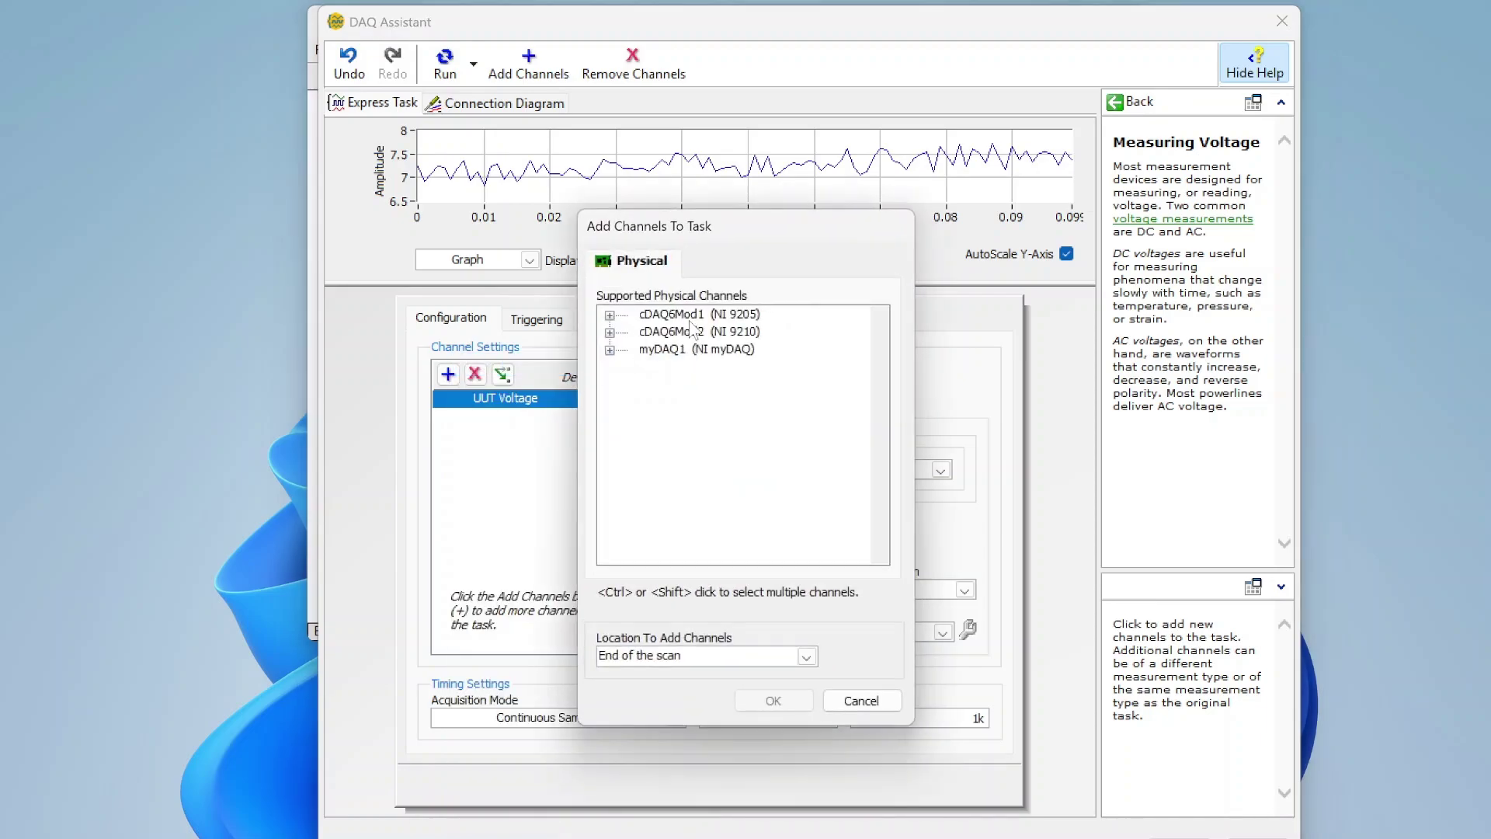
left_click(610, 315)
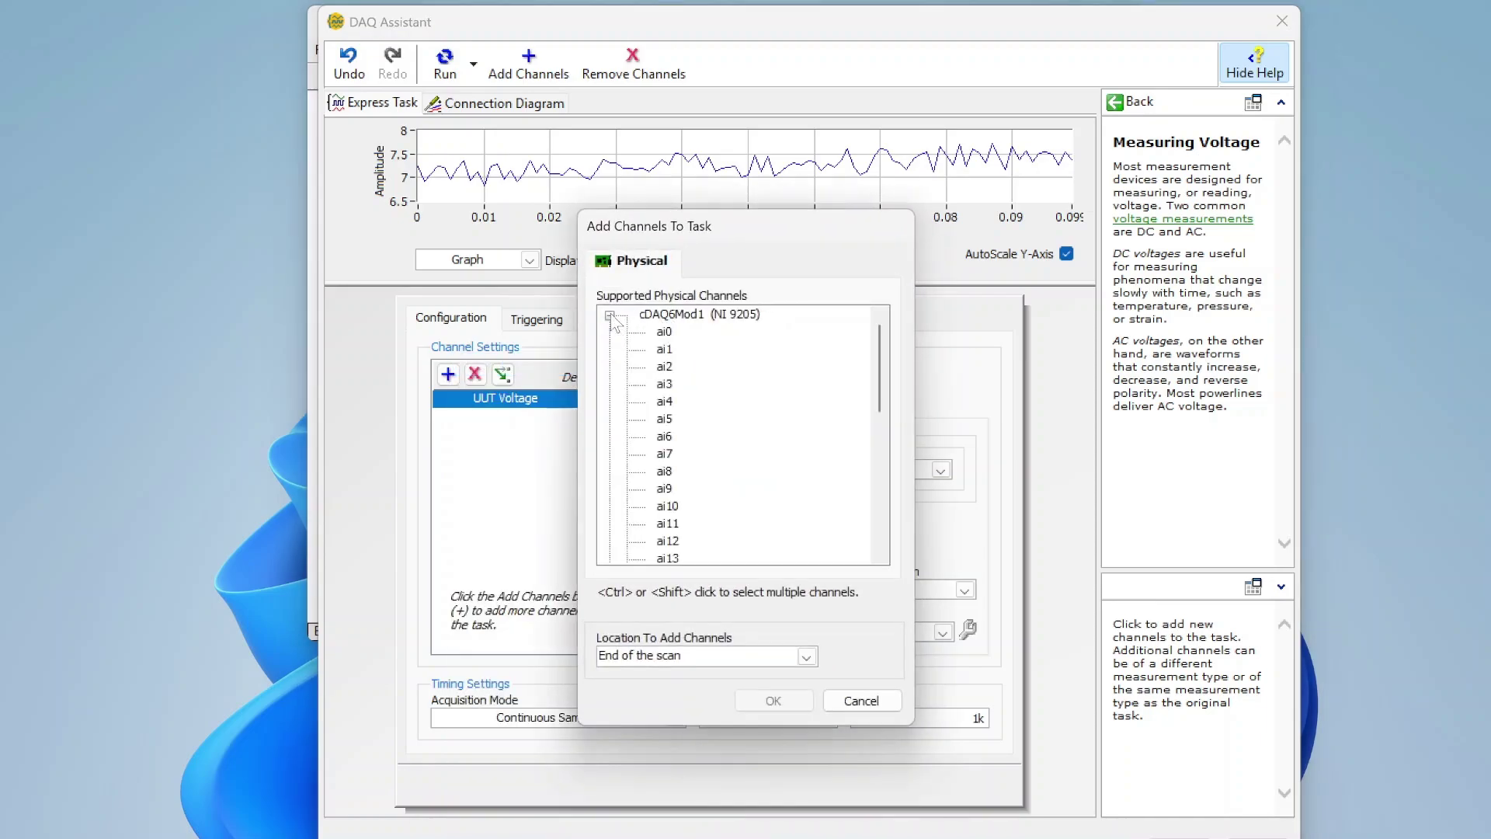
left_click(665, 420)
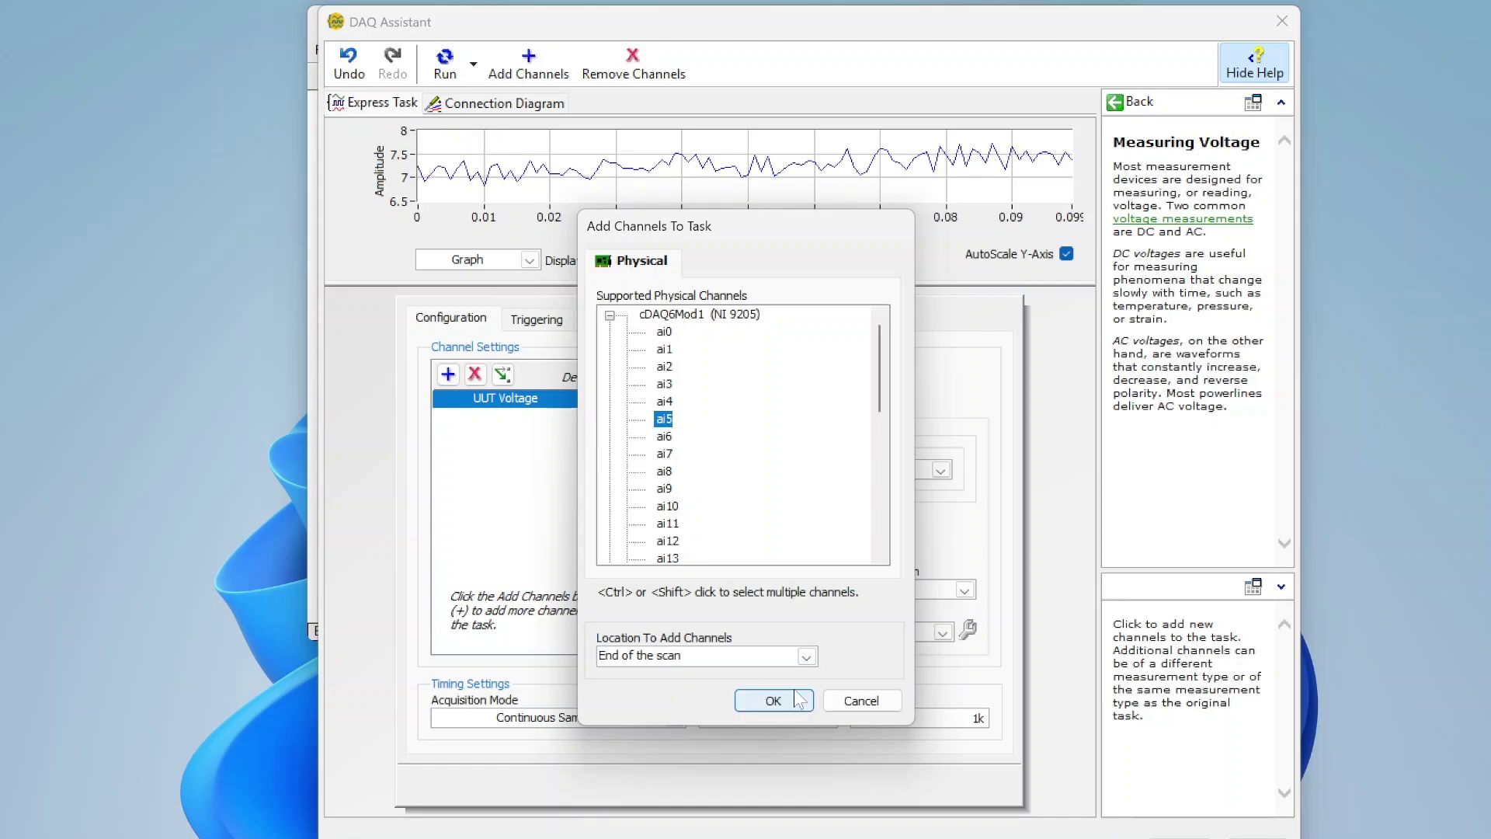
left_click(798, 699)
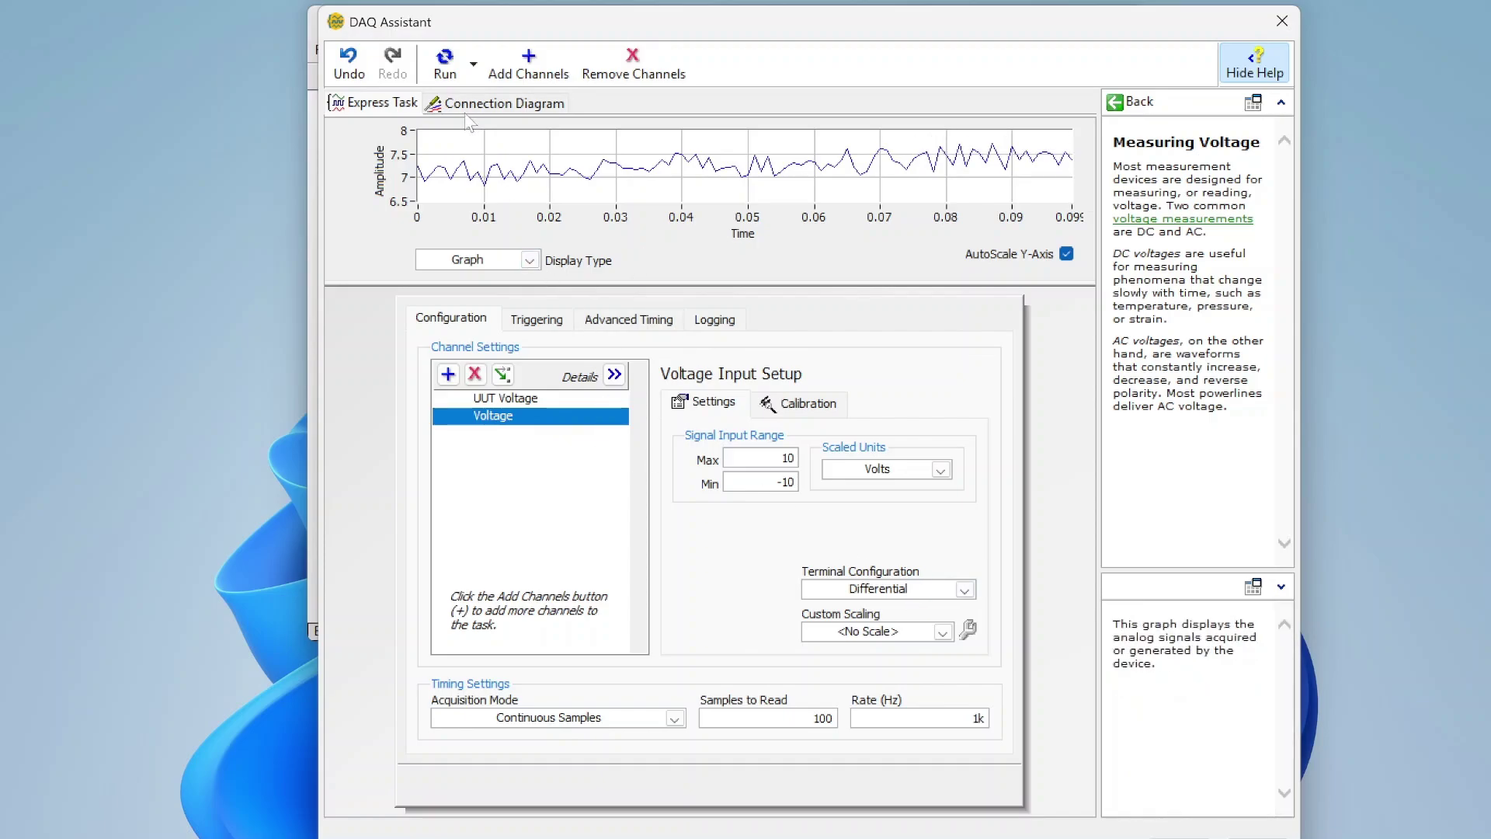
- Preview both channels, switching the display type to Table and re-running the test
left_click(444, 62)
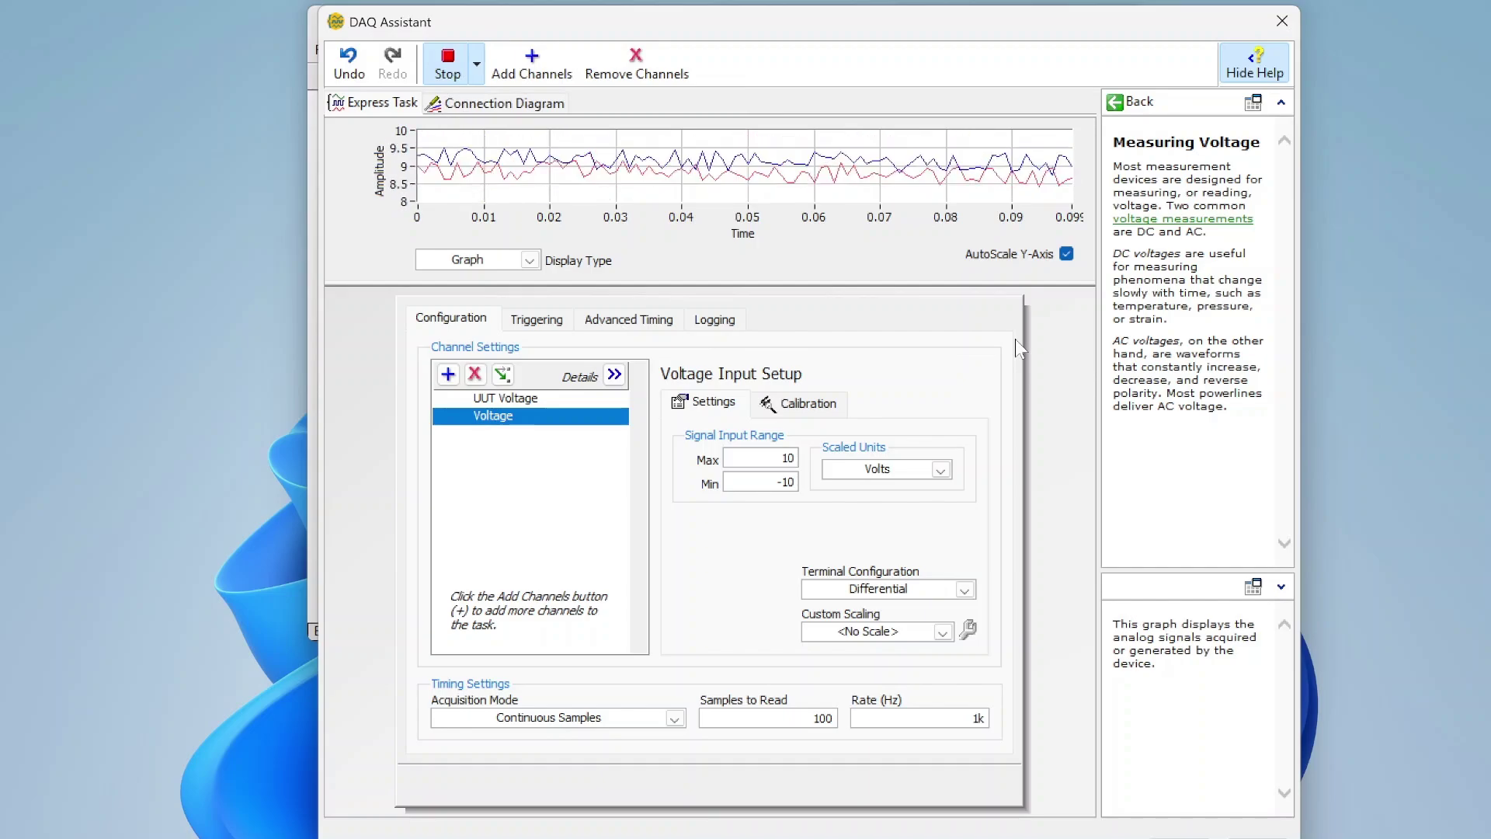
left_click(448, 66)
left_click(529, 260)
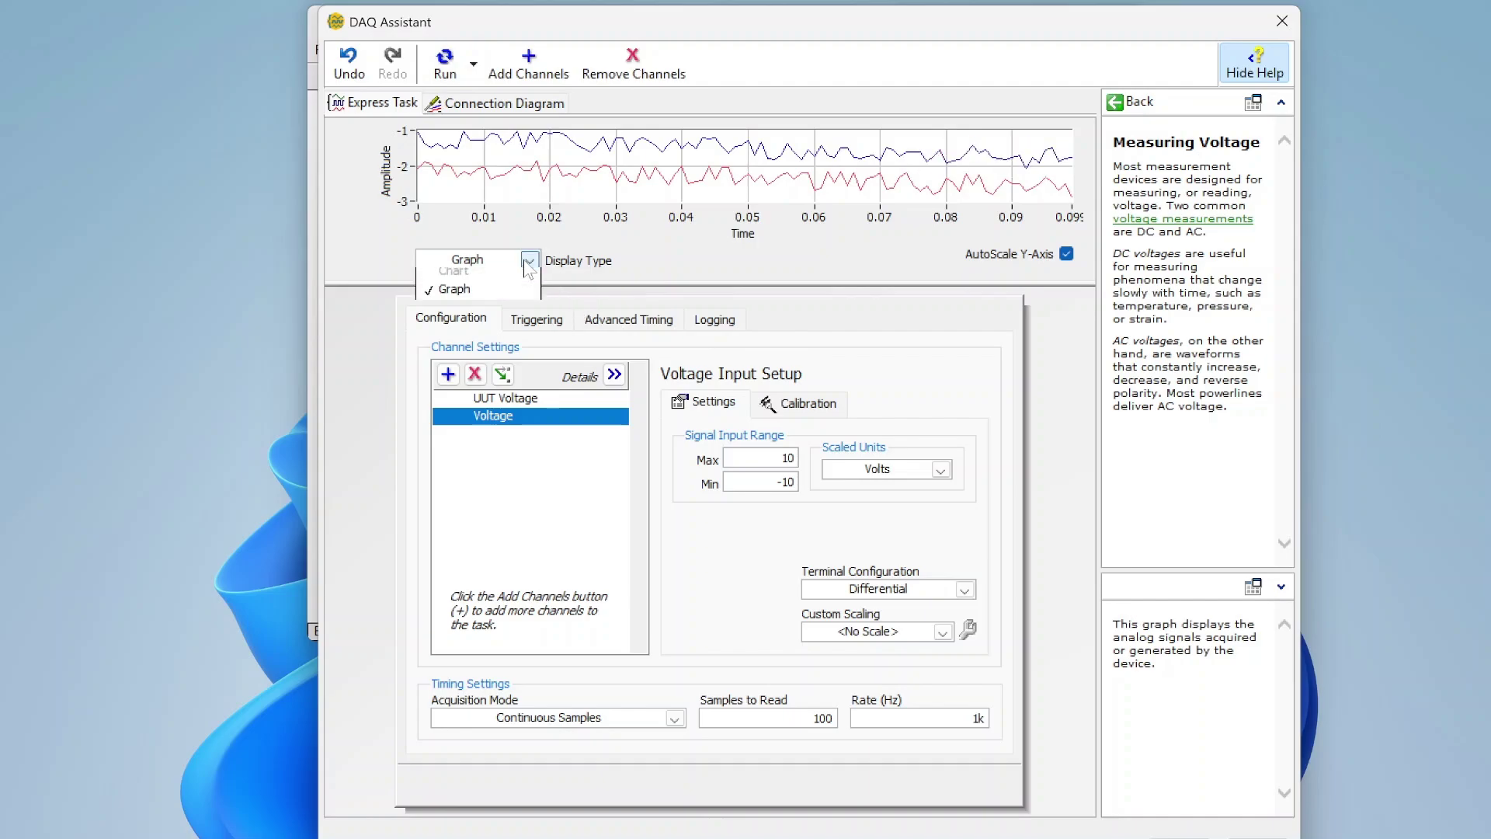
left_click(518, 280)
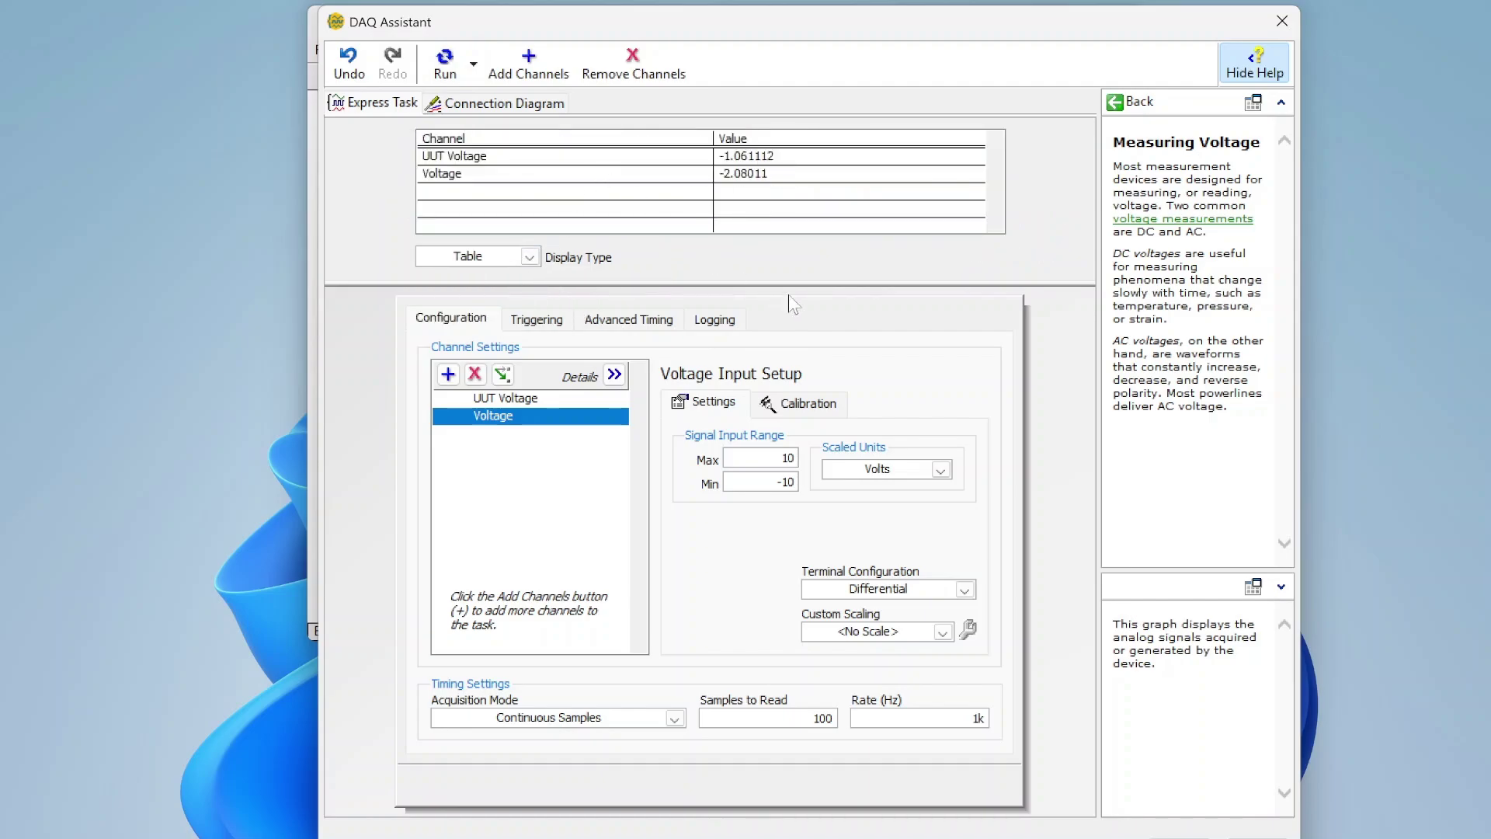
left_click(454, 68)
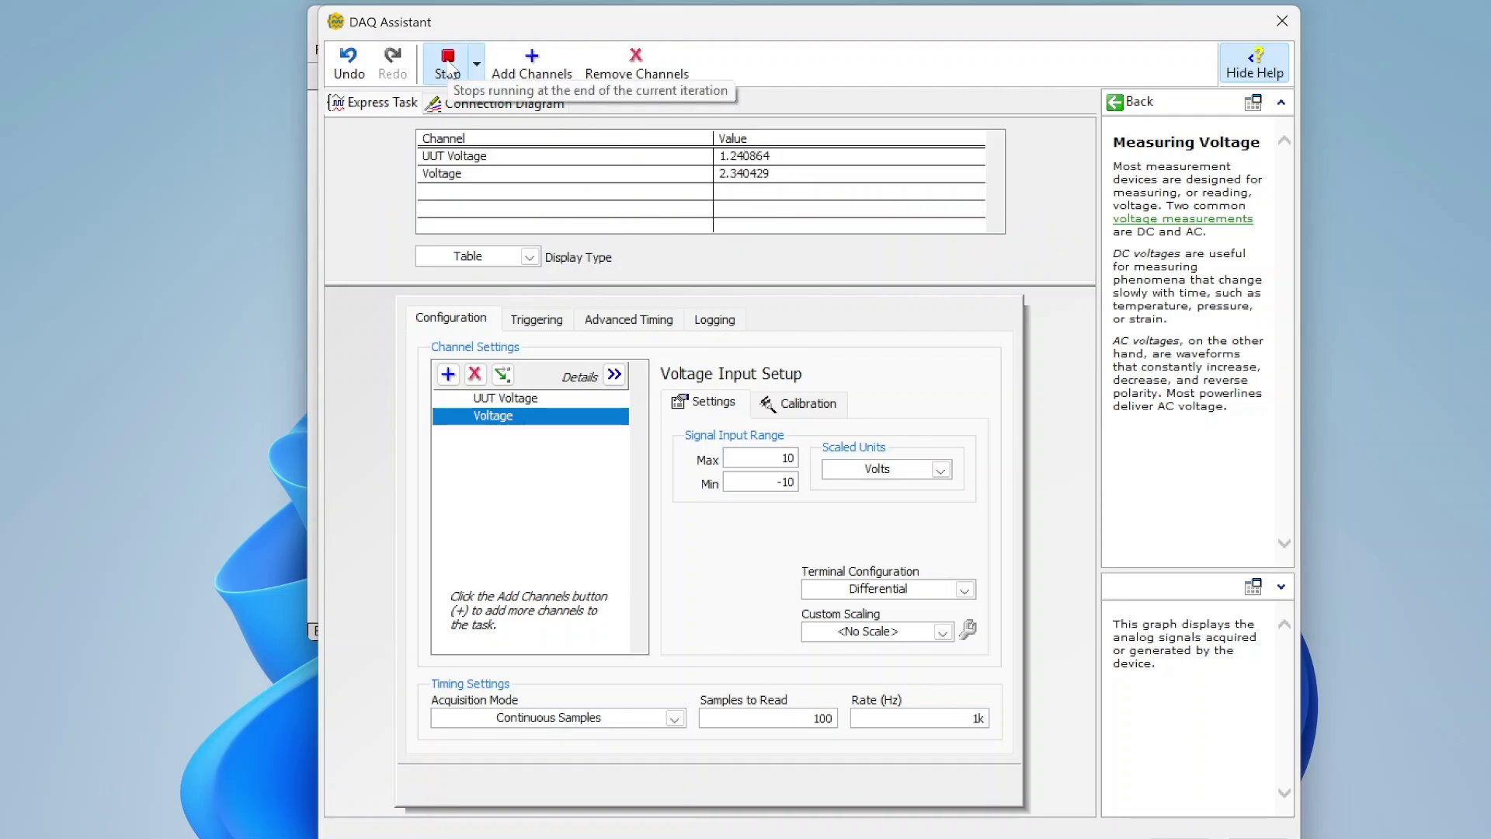
left_click(435, 70)
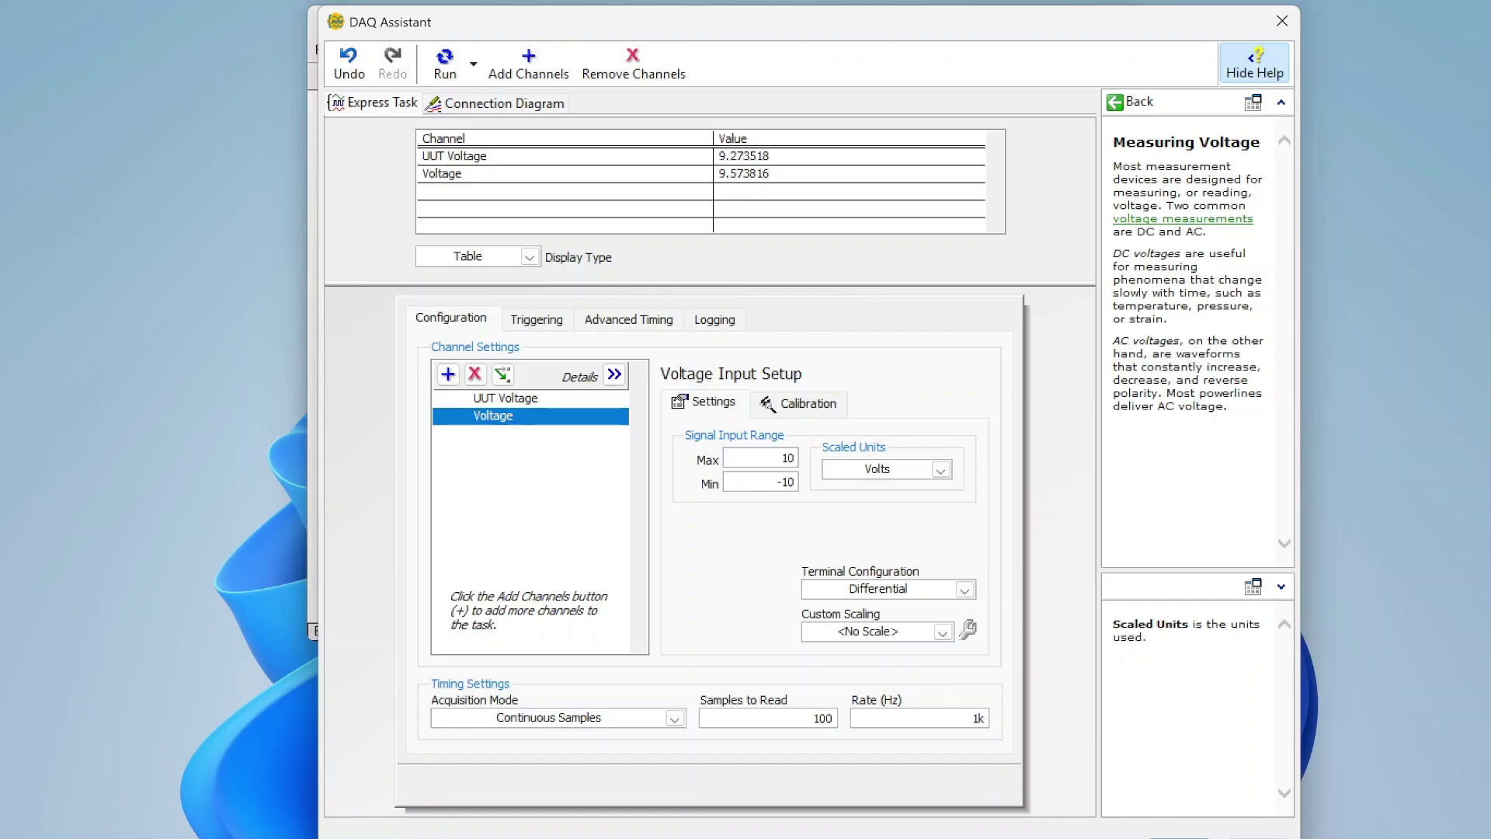
- Confirm the DAQ Assistant configuration with OK to build the express VI
left_click(1180, 835)
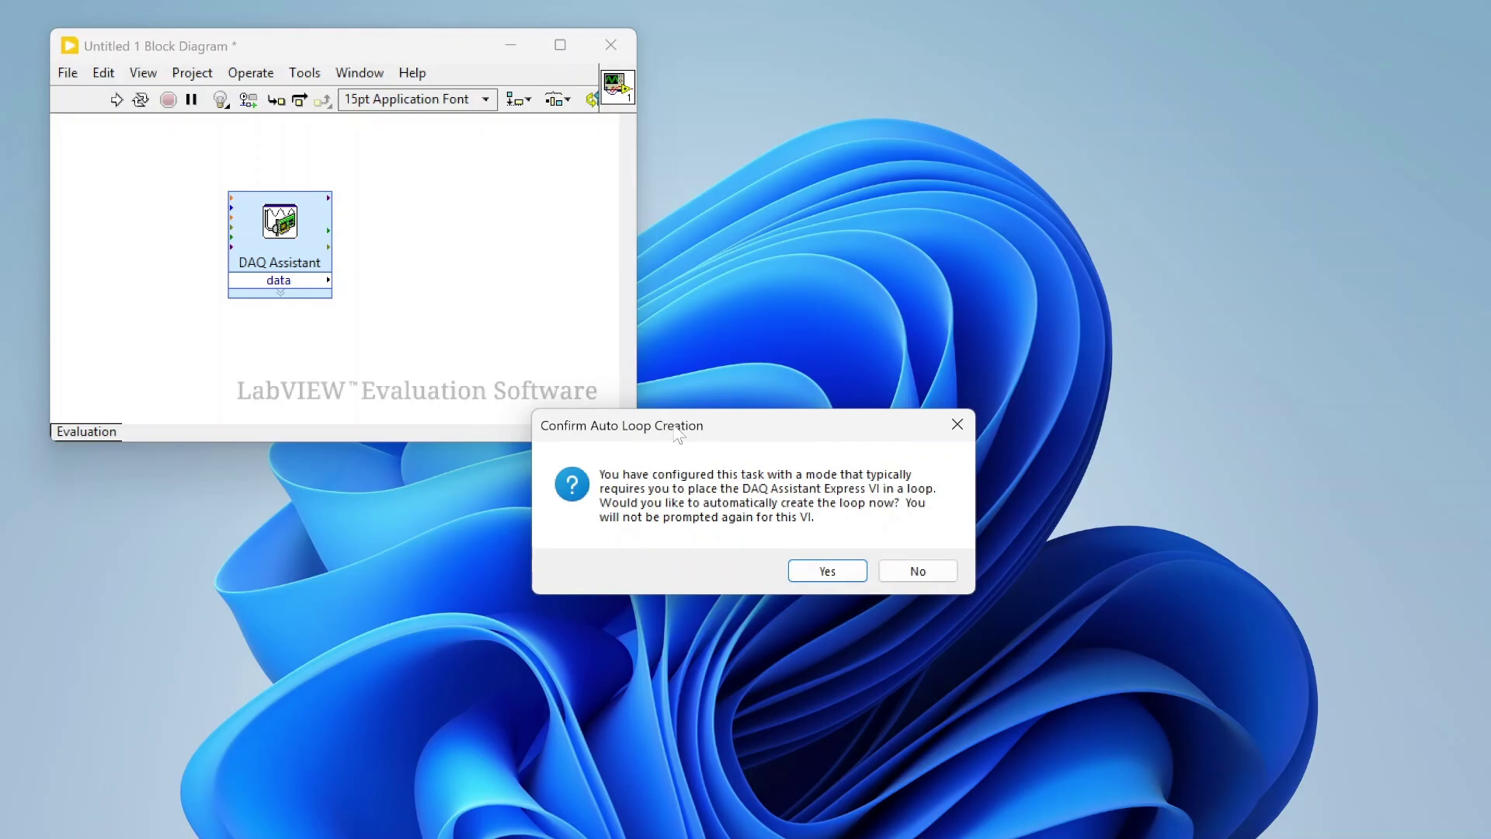
- Accept automatic loop creation so a While Loop with a stop button wraps the DAQ Assistant
left_click_drag(678, 434, 621, 211)
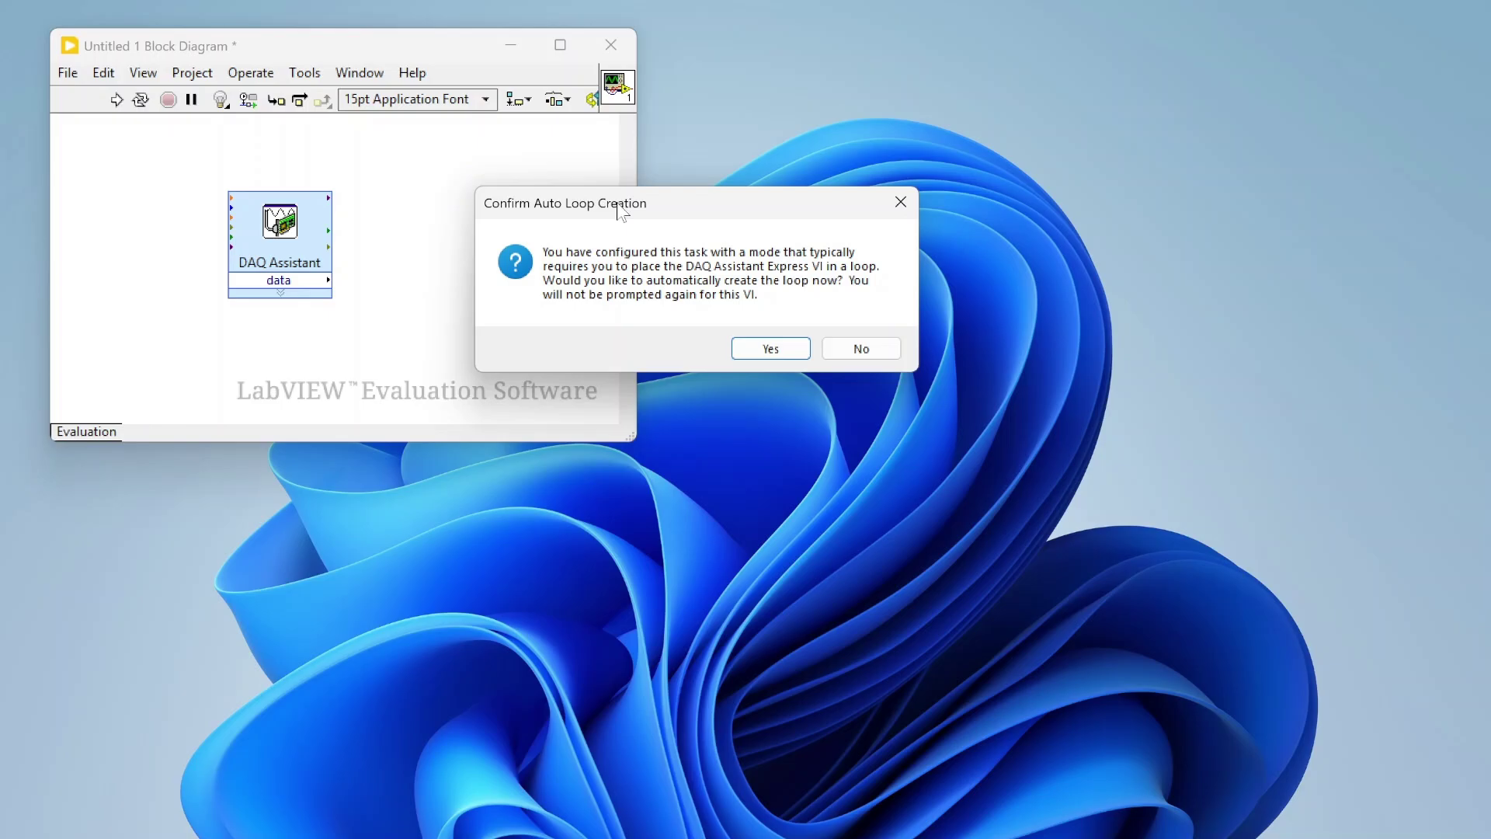
left_click(770, 348)
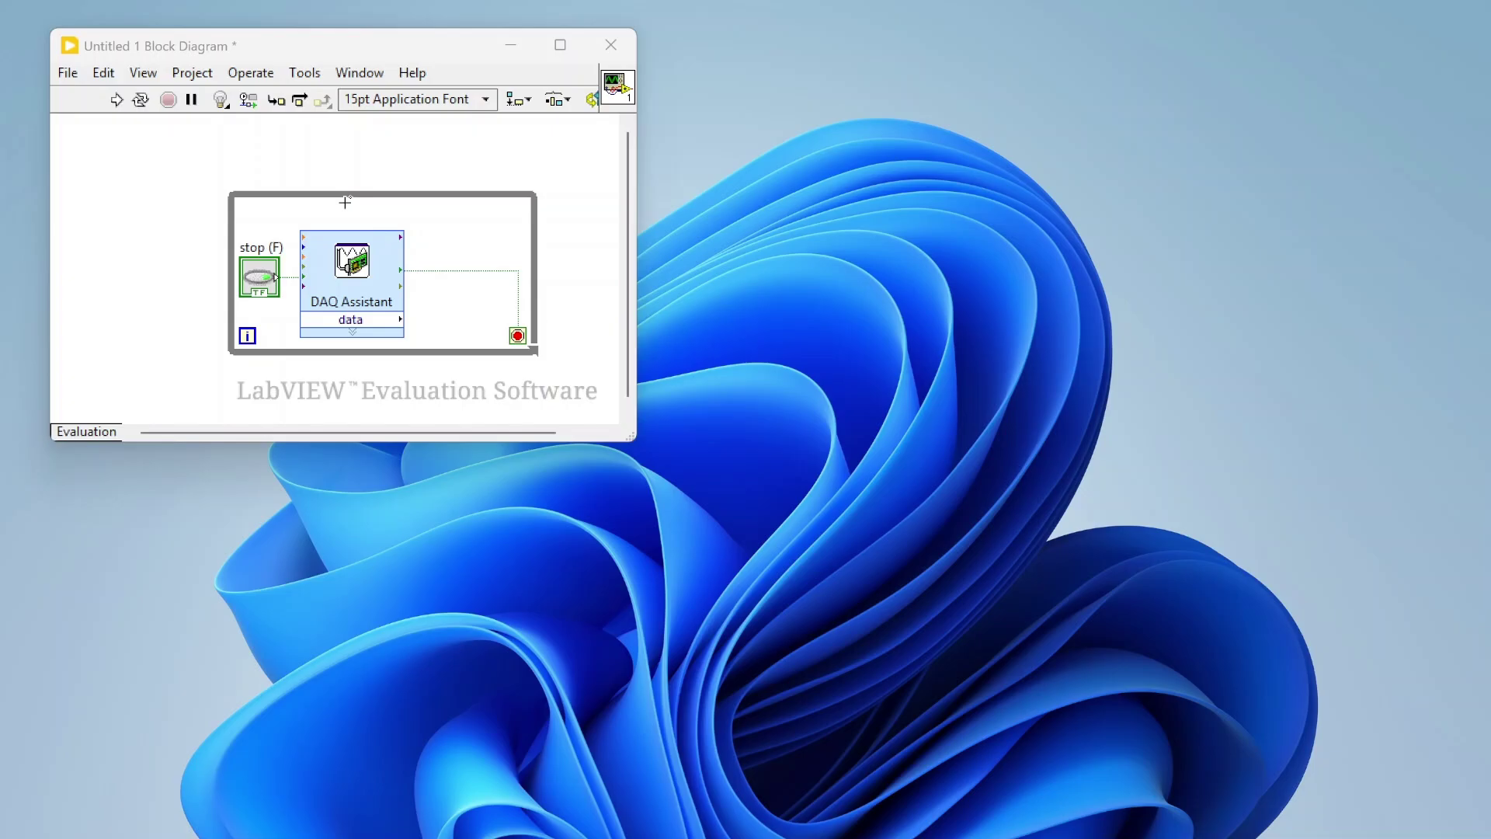
- Place a Waveform Chart from the Graph palette on the front panel and enlarge it
left_click(360, 73)
left_click(374, 90)
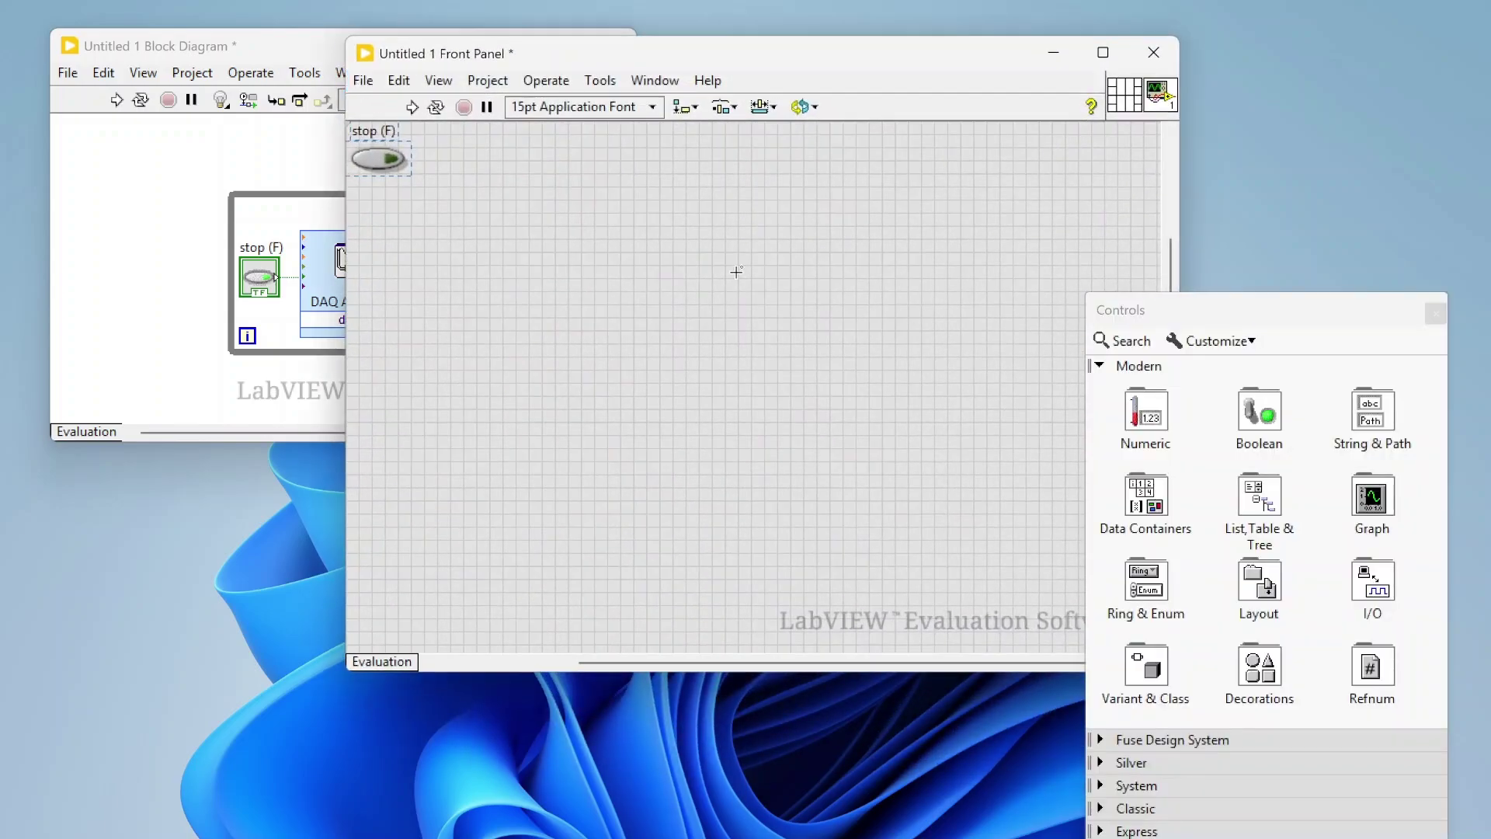
right_click(736, 272)
left_click(1372, 517)
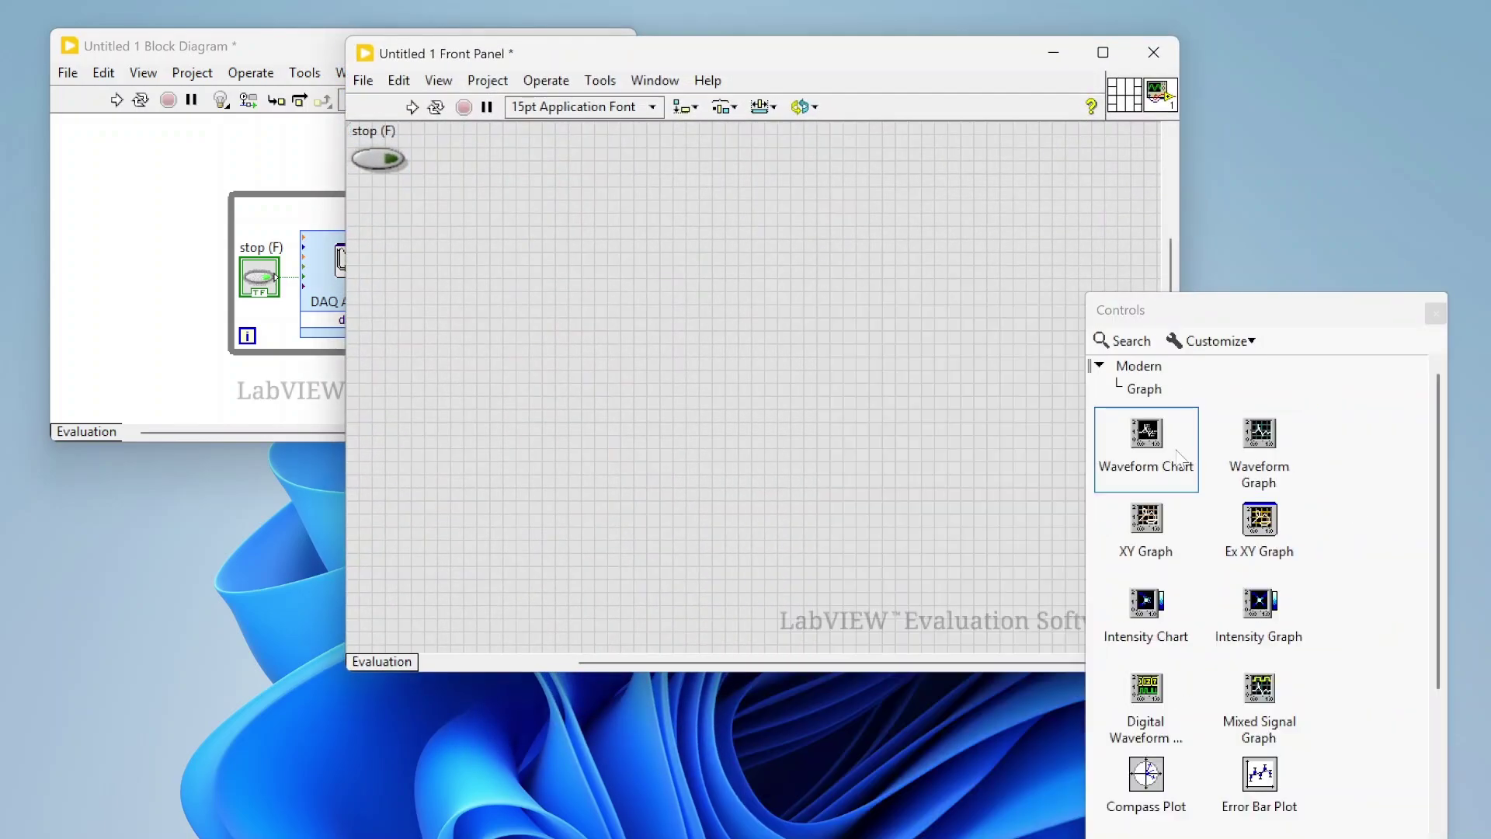
left_click_drag(1179, 457, 651, 286)
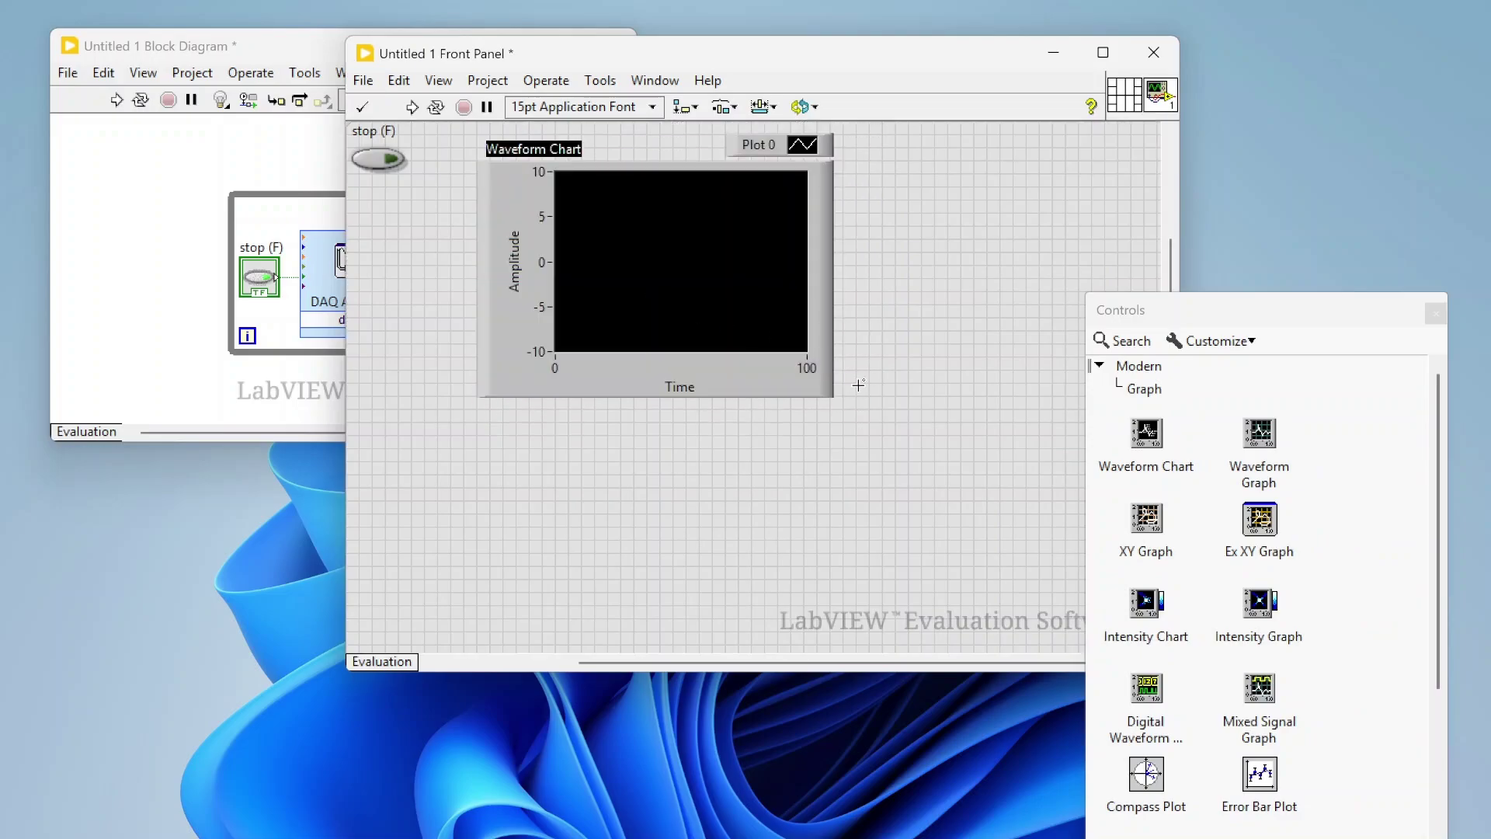
left_click_drag(832, 396, 1025, 525)
- Turn off View As Icon on the chart terminal, move it down, and wire the DAQ Assistant data to it
left_click(273, 259)
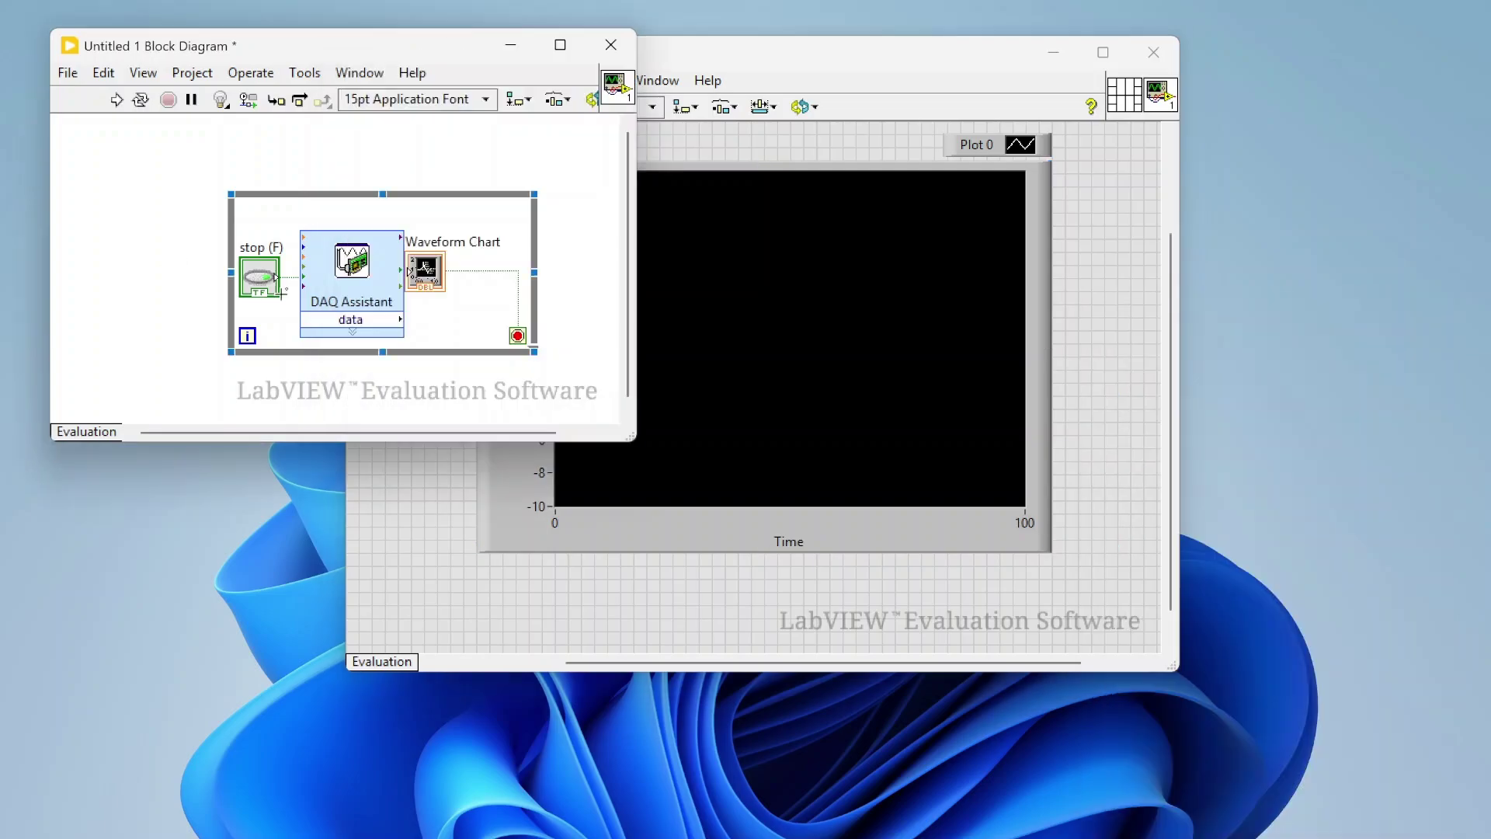
left_click(427, 278)
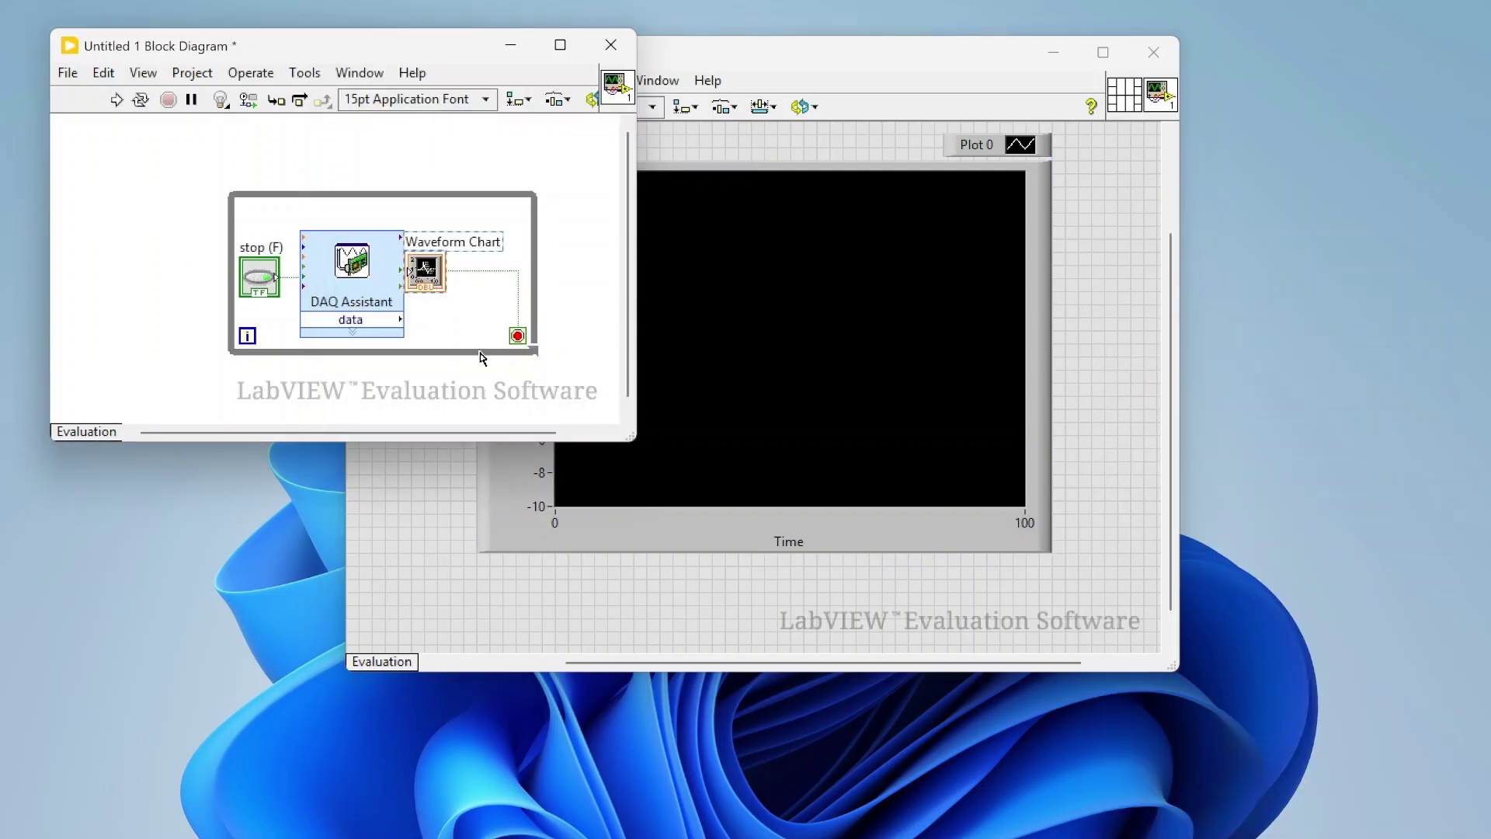
right_click(432, 274)
left_click(491, 551)
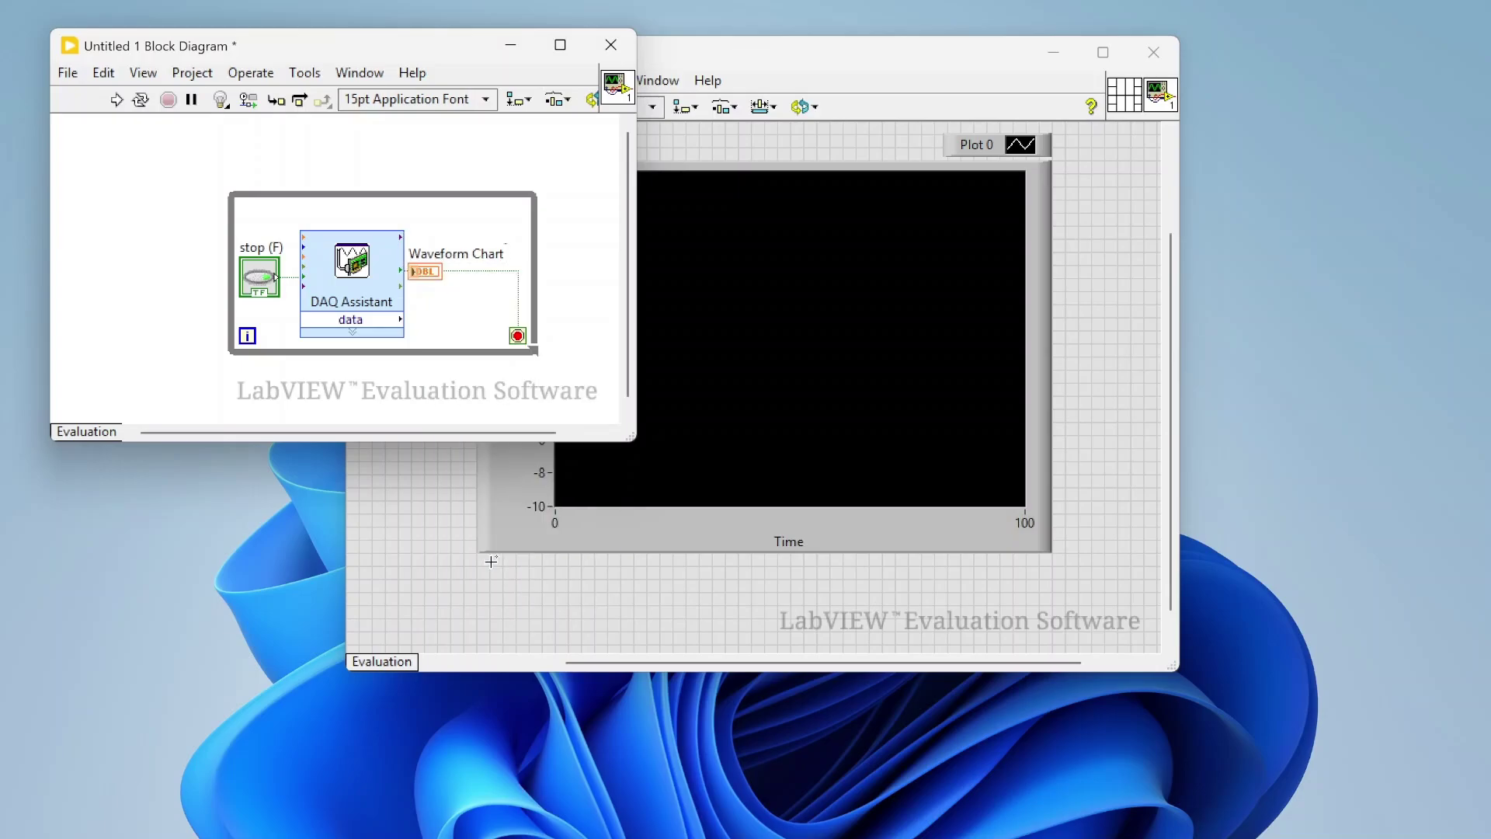
left_click_drag(428, 294, 437, 334)
left_click(407, 321)
left_click(433, 319)
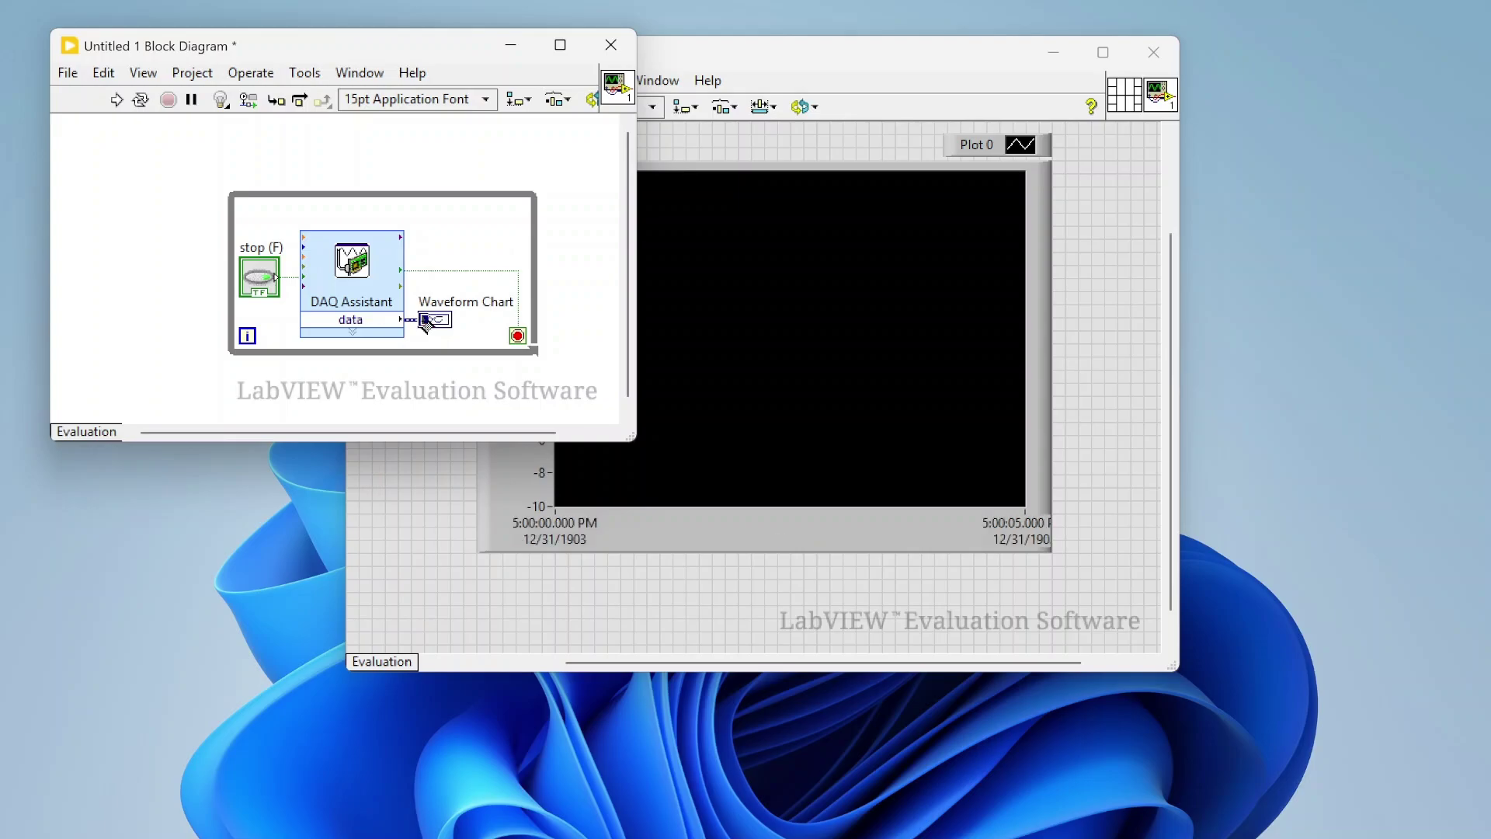
left_click(1110, 332)
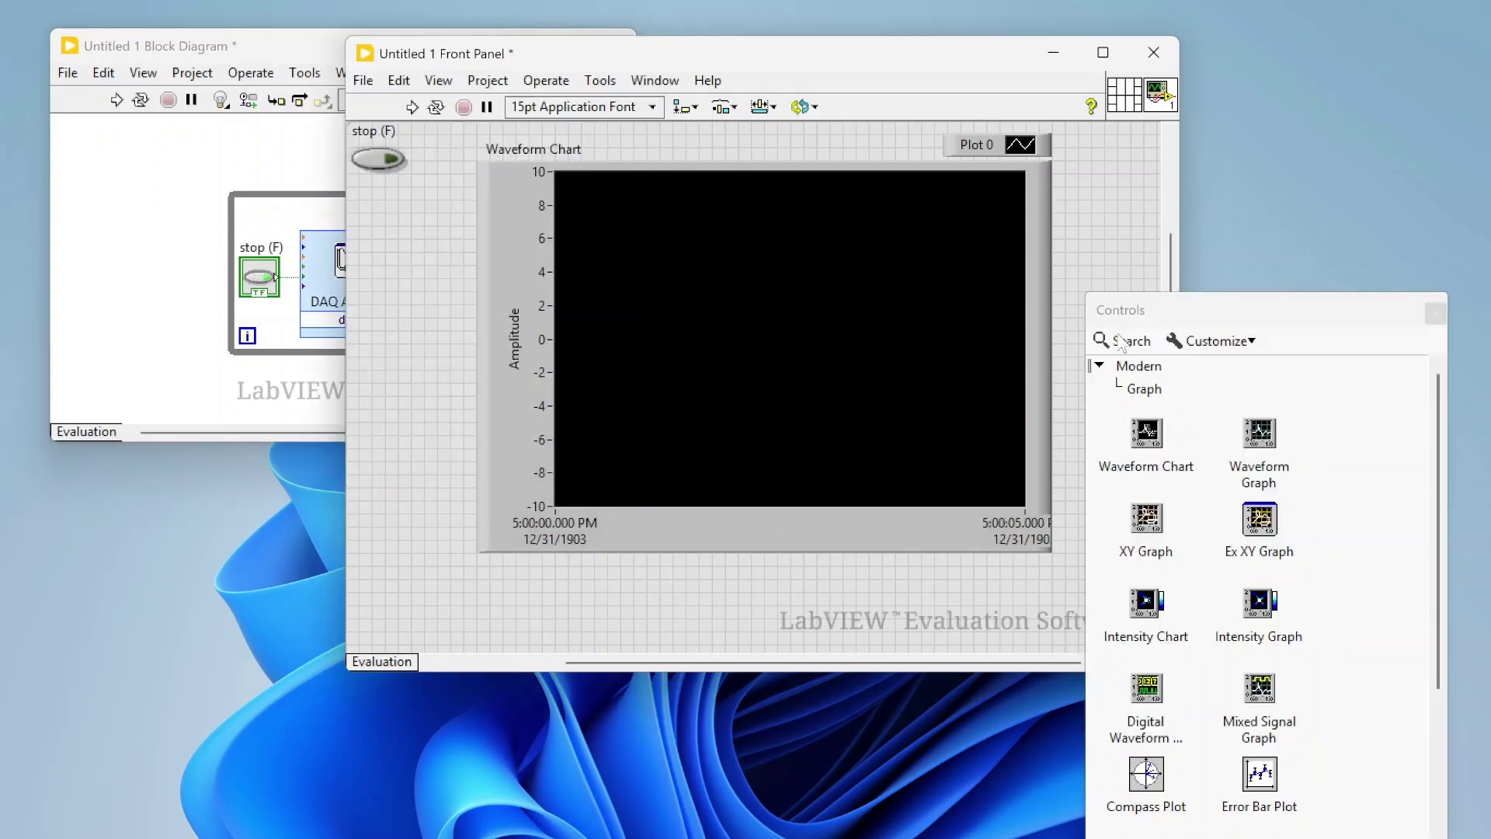
- Run the VI to plot the live voltage waveforms on the chart, then stop it
left_click(410, 108)
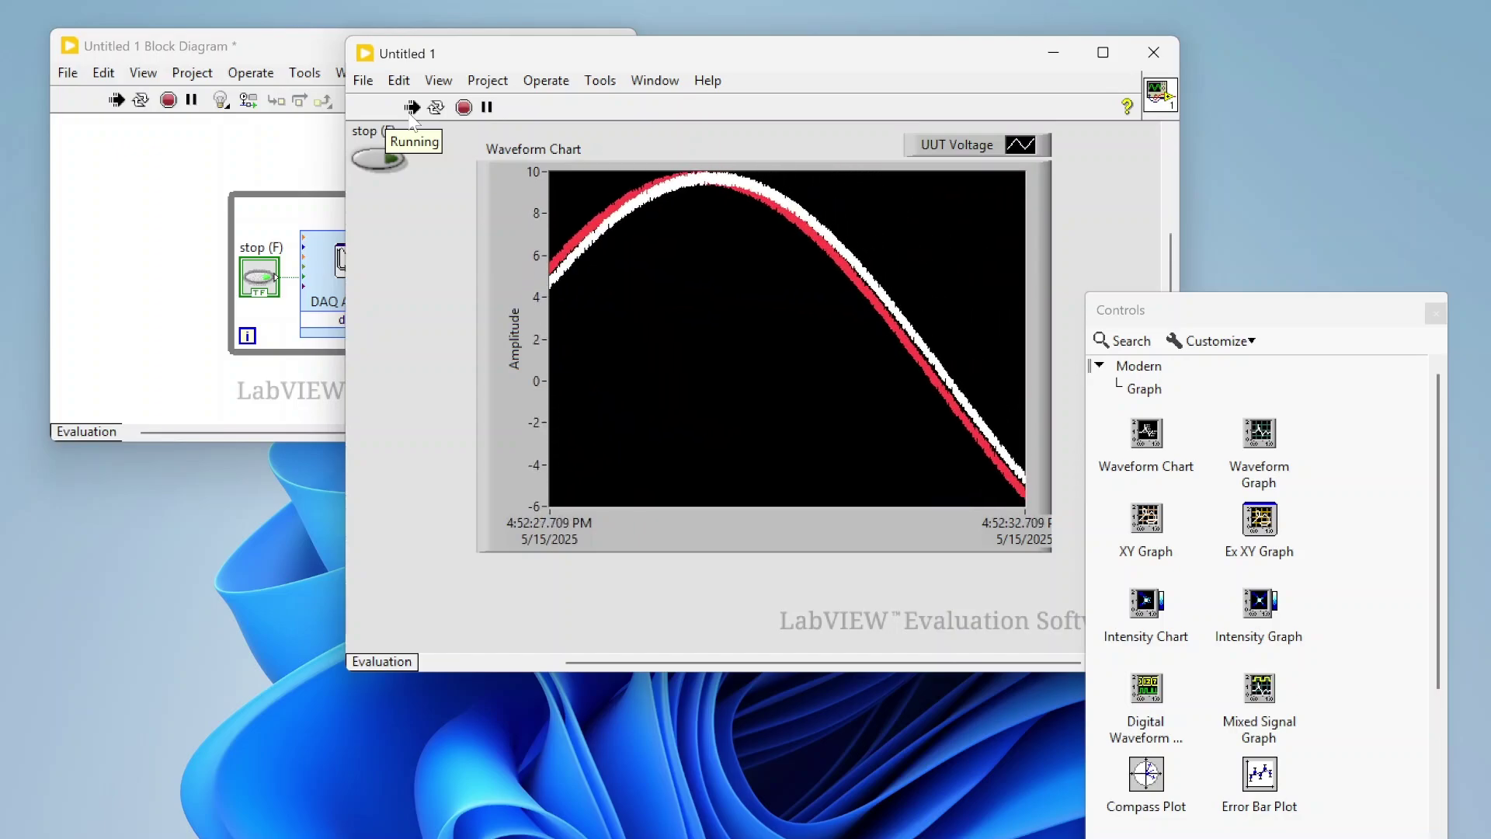
left_click(391, 160)
left_click(1436, 312)
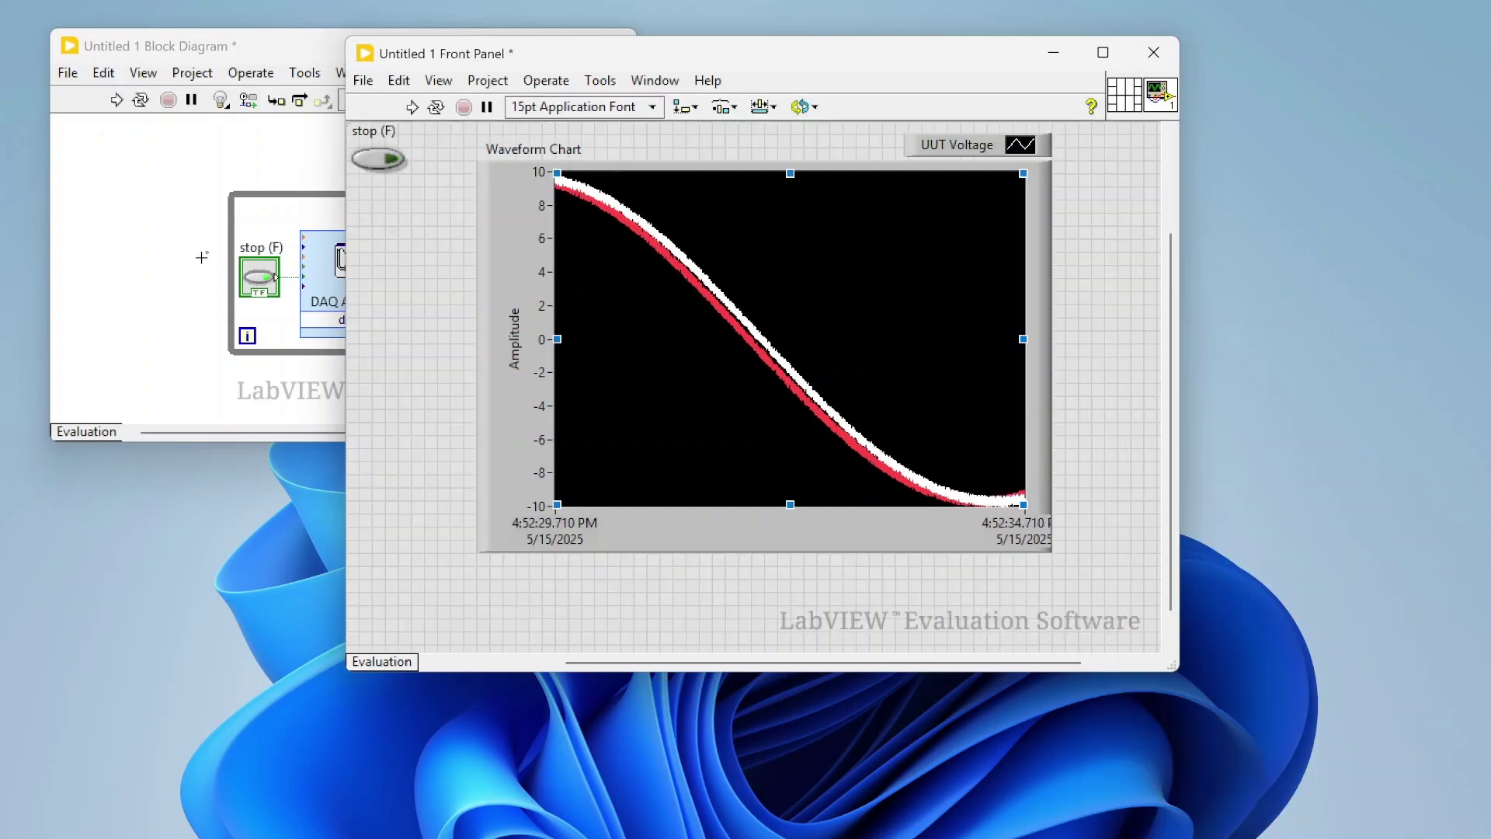
left_click(202, 257)
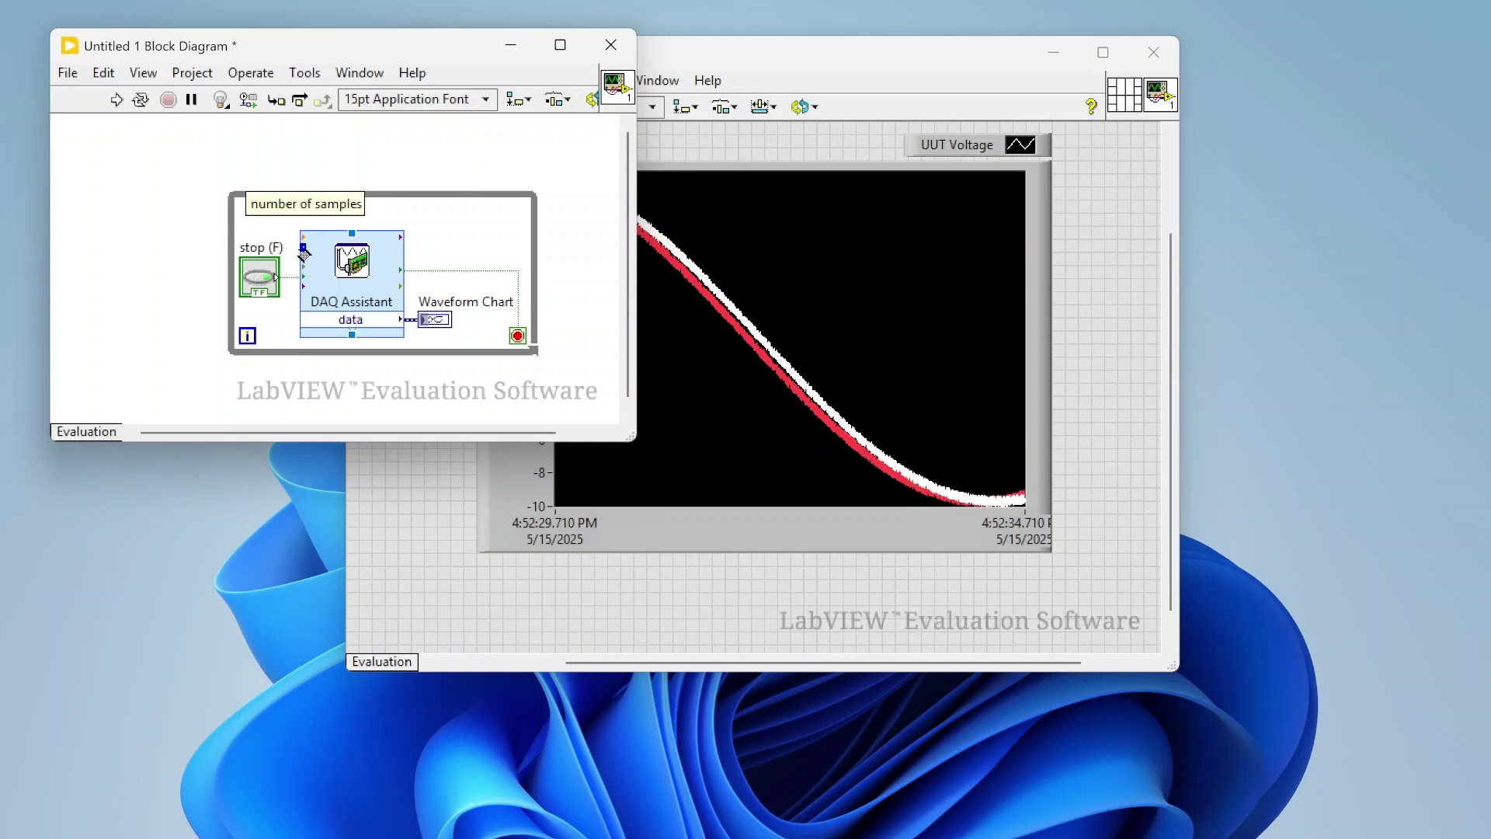
left_click(334, 201)
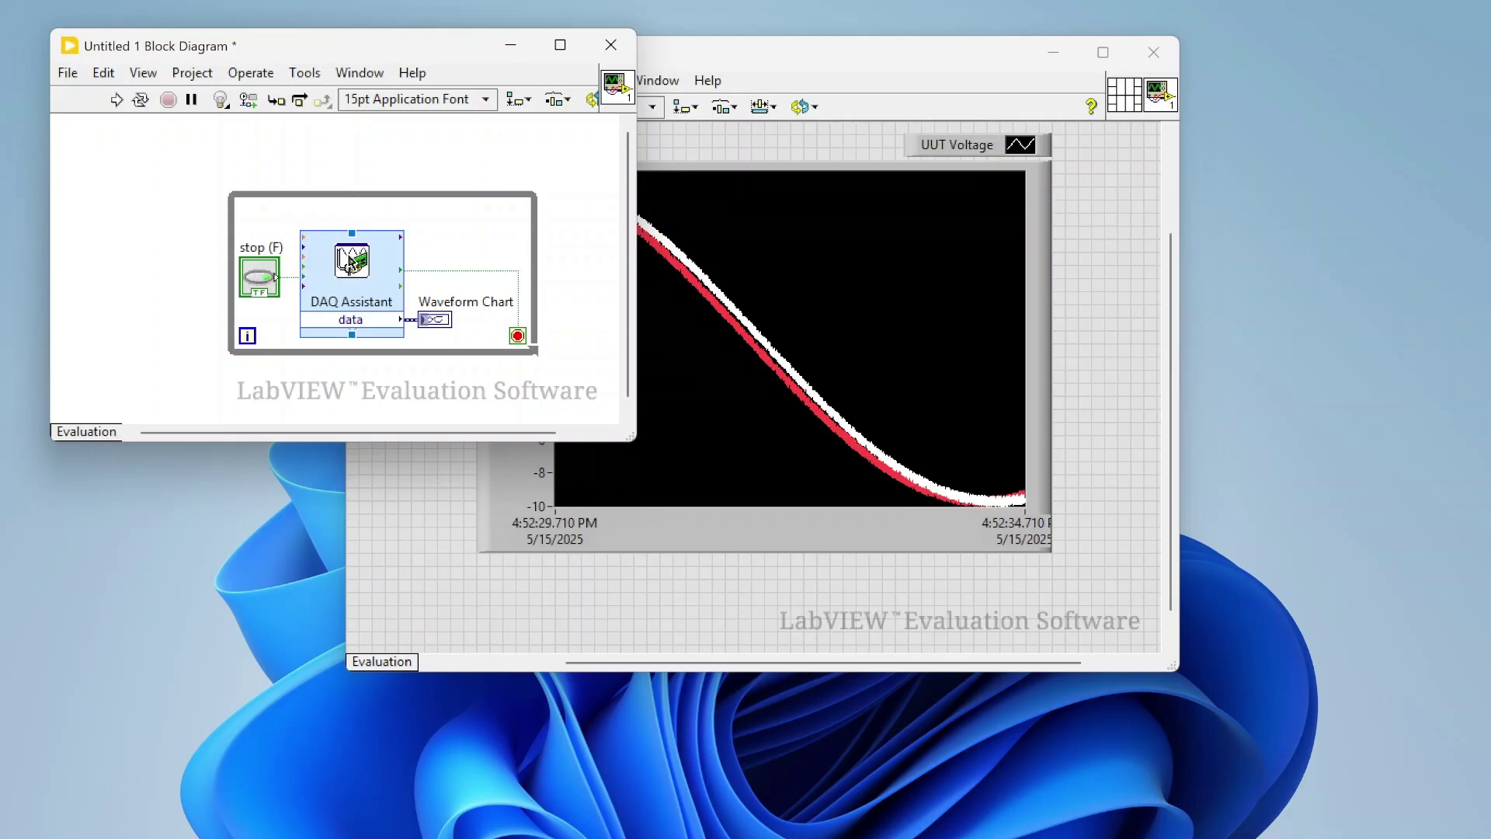
left_click(347, 254)
- Open the DAQ Assistant's shortcut menu on the block diagram
right_click(347, 253)
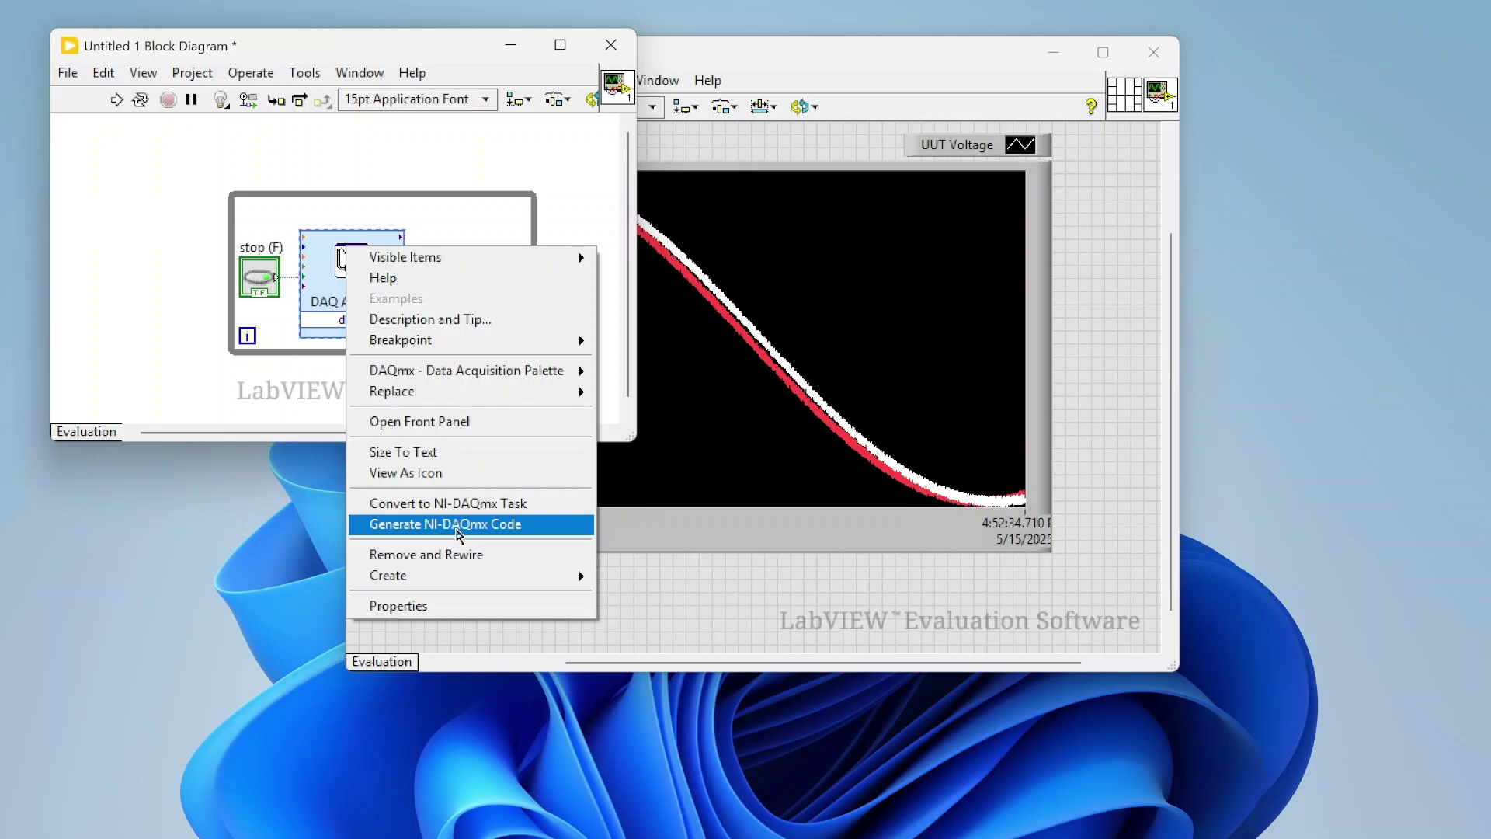
- Generate NI-DAQmx code from the DAQ Assistant and wait for the conversion to finish
left_click(458, 533)
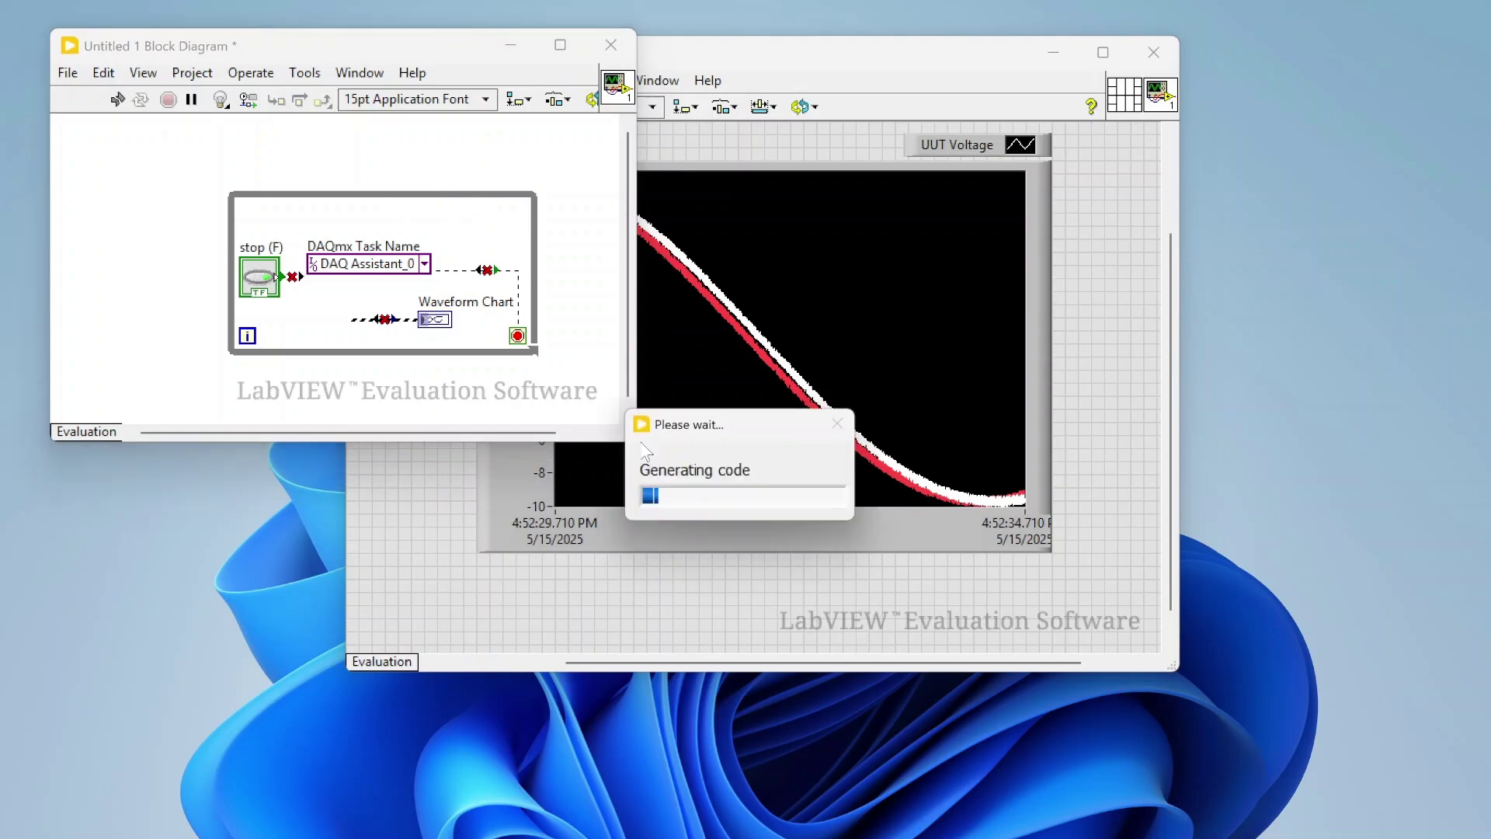
left_click_drag(703, 418, 747, 351)
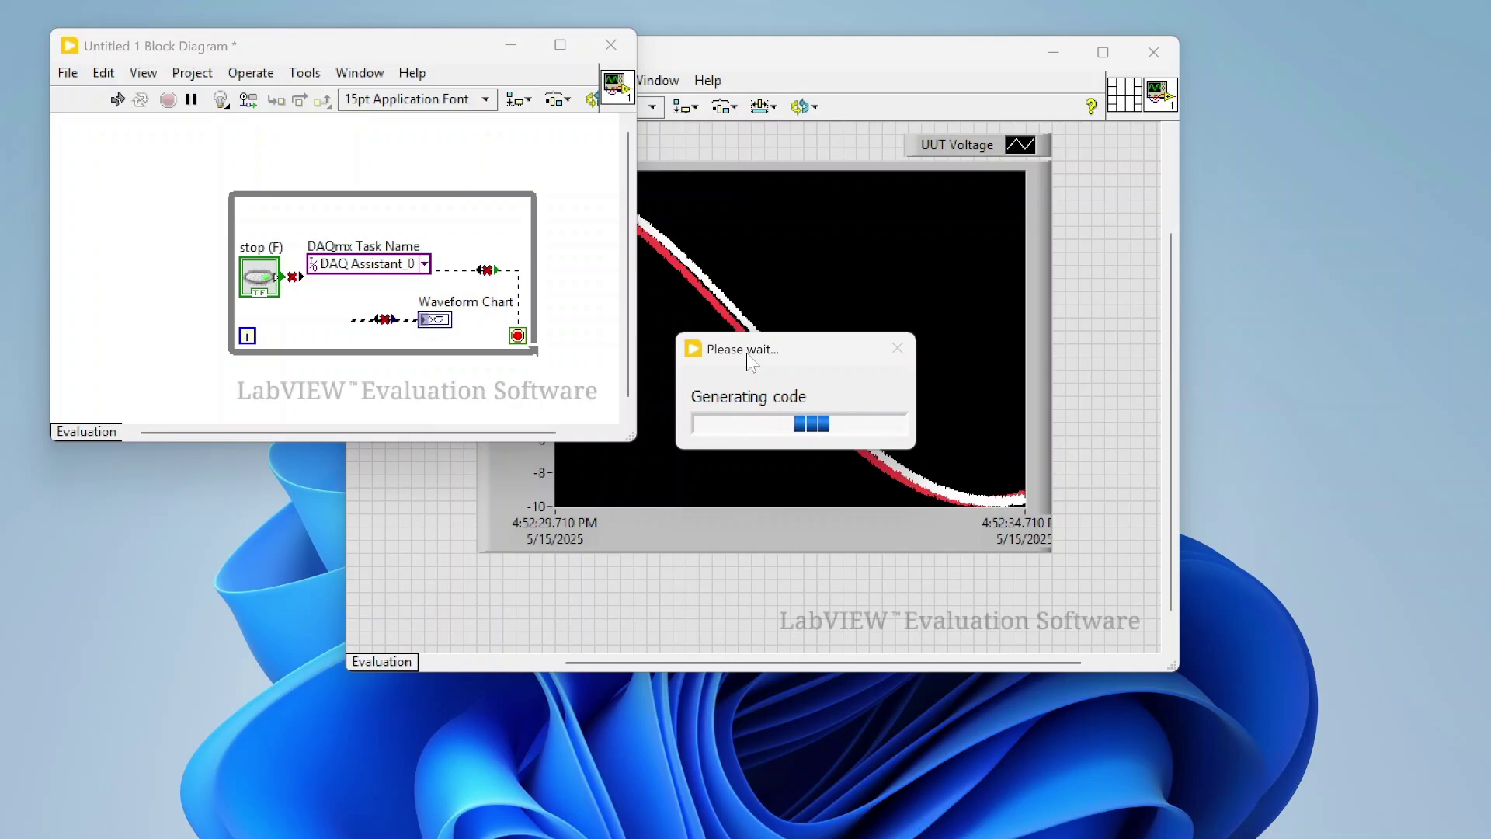
mouse_move(1035, 836)
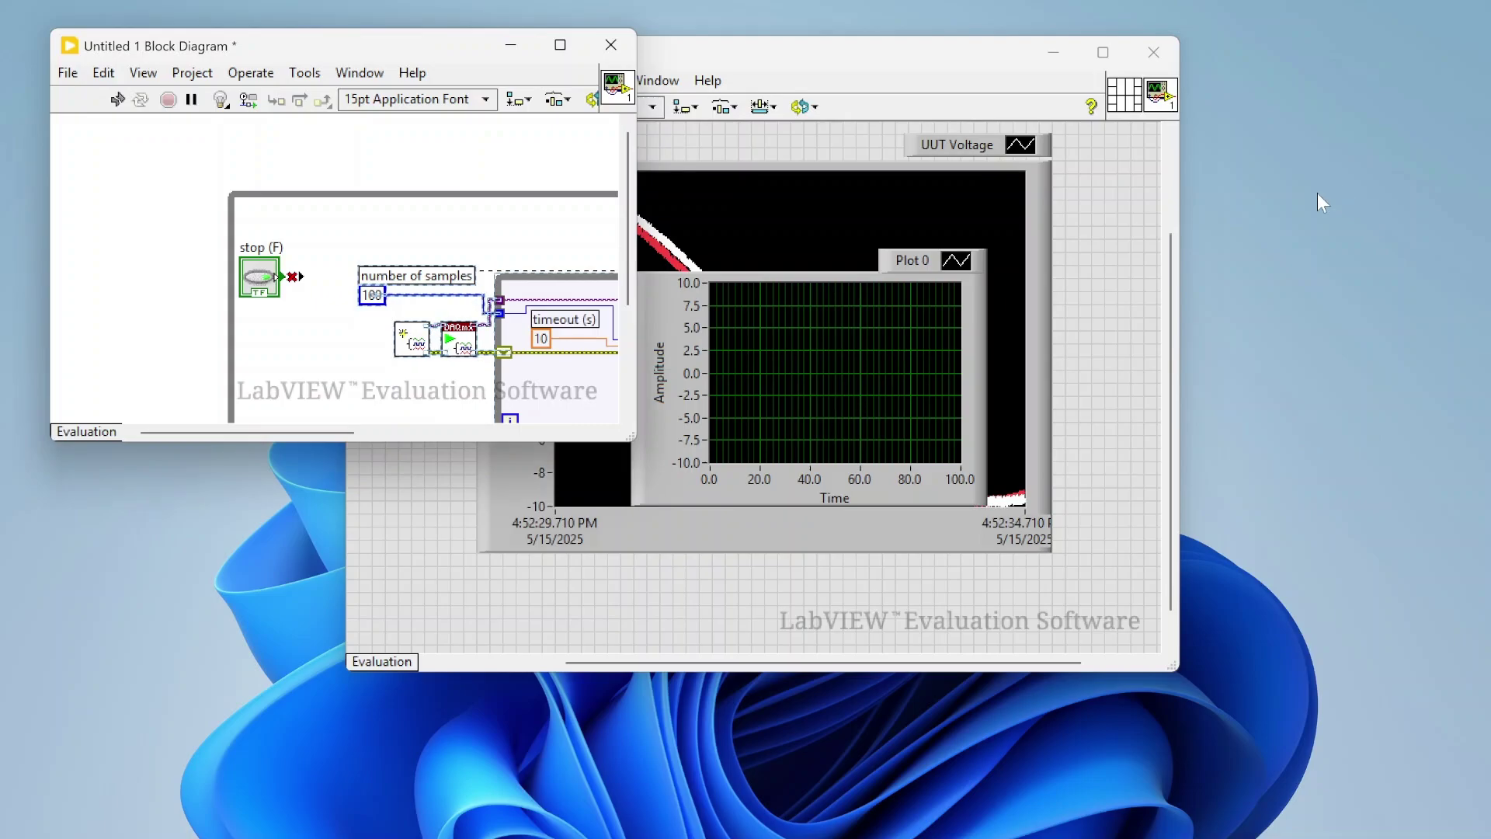
- Enlarge the diagram window to show all generated code and remove broken wires with Ctrl+B
left_click_drag(629, 437, 1240, 664)
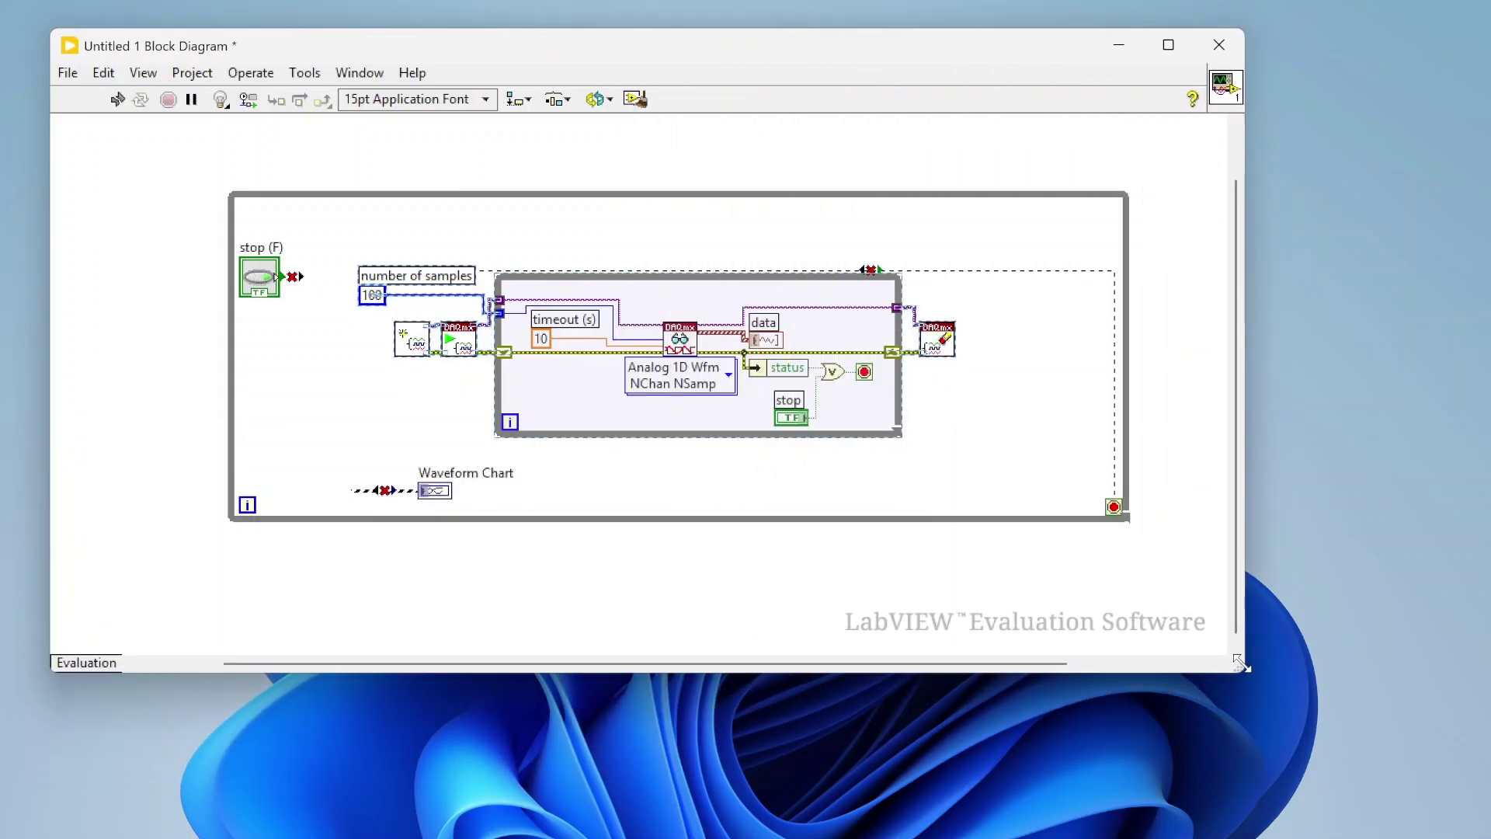
left_click(1008, 414)
key("ctrl+b")
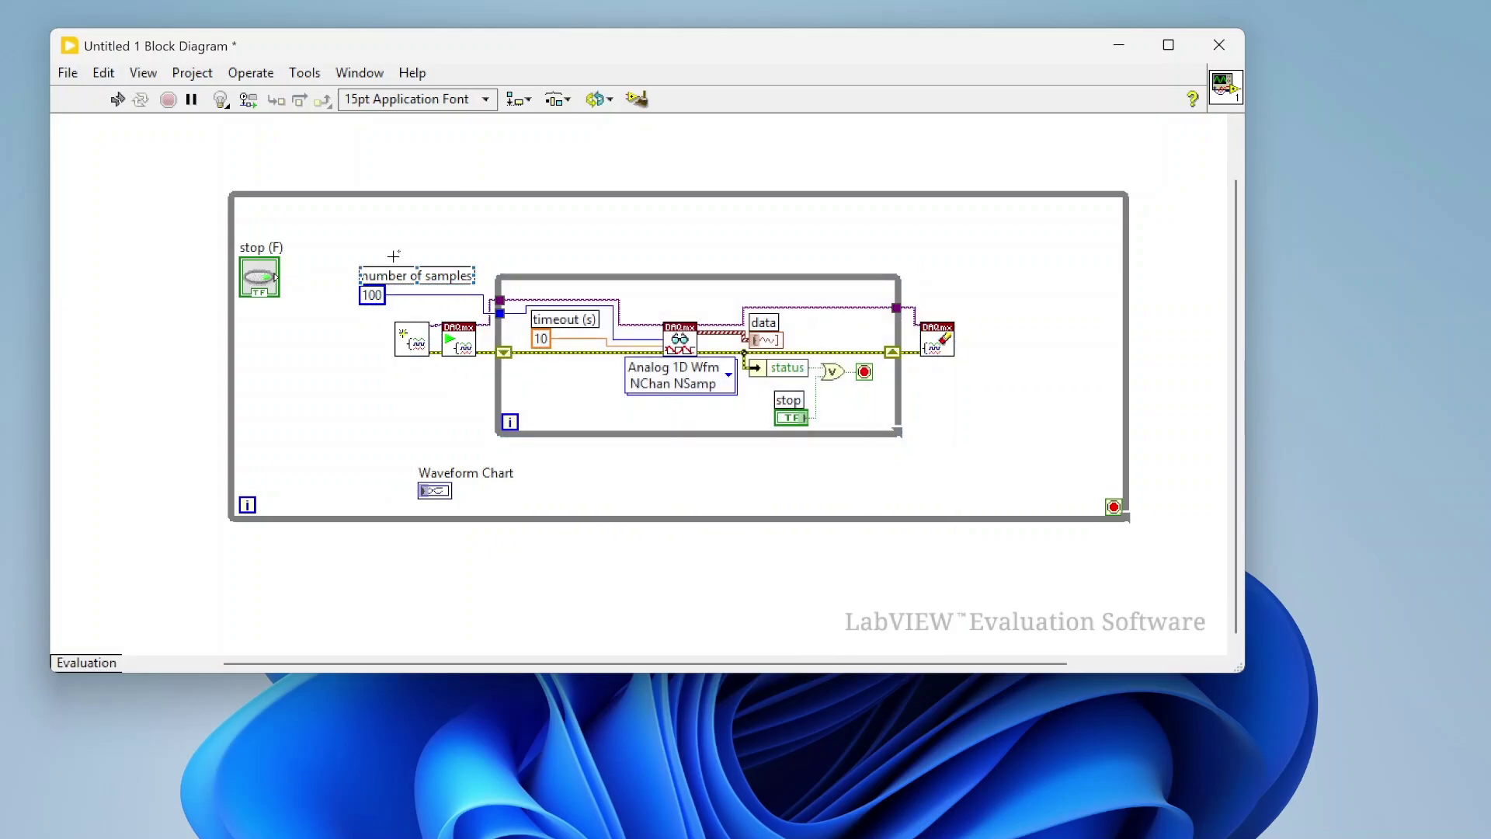
- Move stop (F) to the outer loop's lower right and wire it to the loop condition
left_click_drag(257, 287, 1042, 484)
left_click(1063, 477)
left_click(1114, 506)
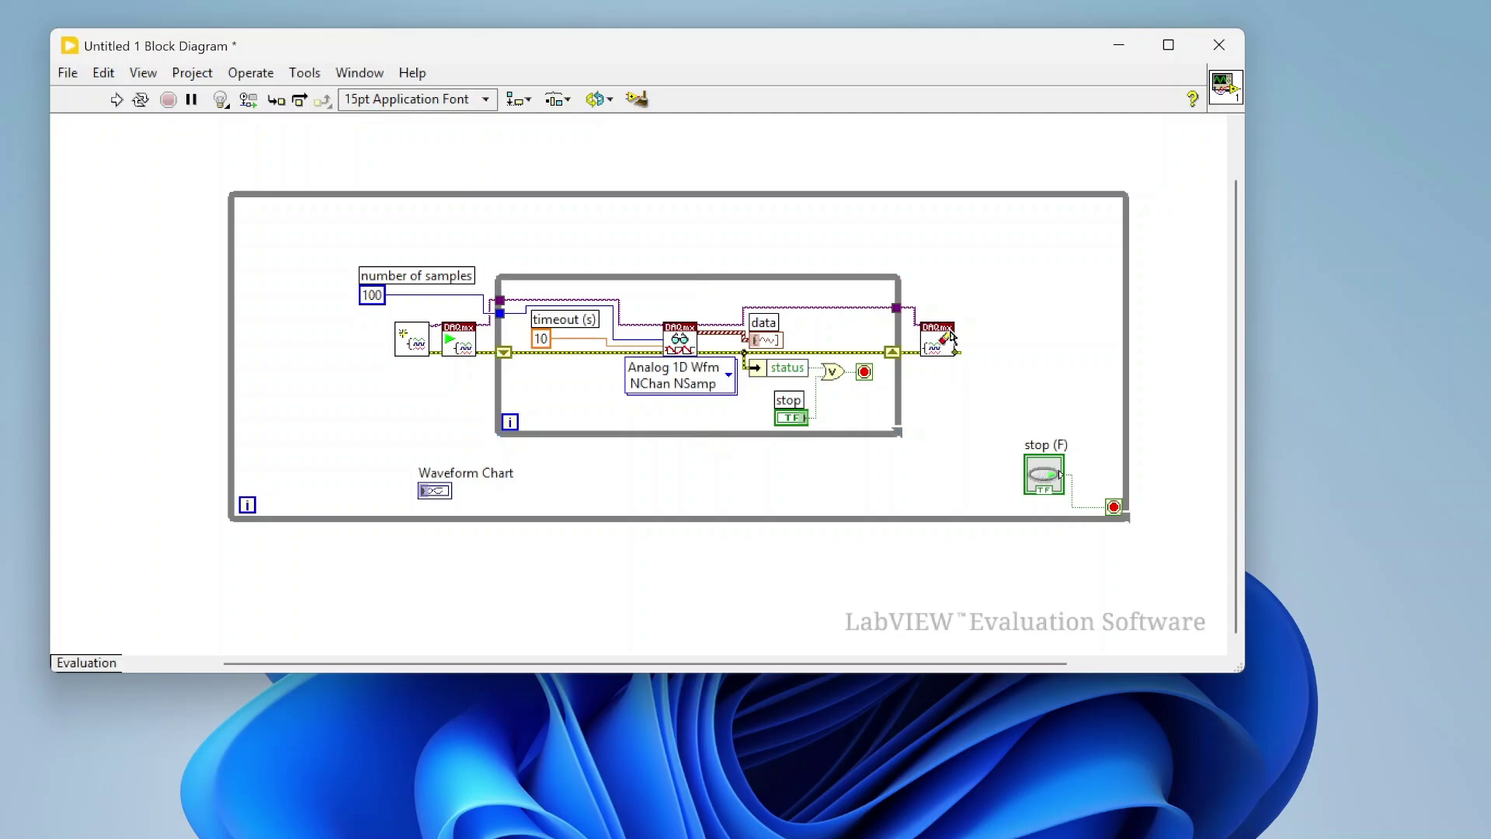
- Open the Create Task subVI and show its block diagram maximized
double_click(412, 340)
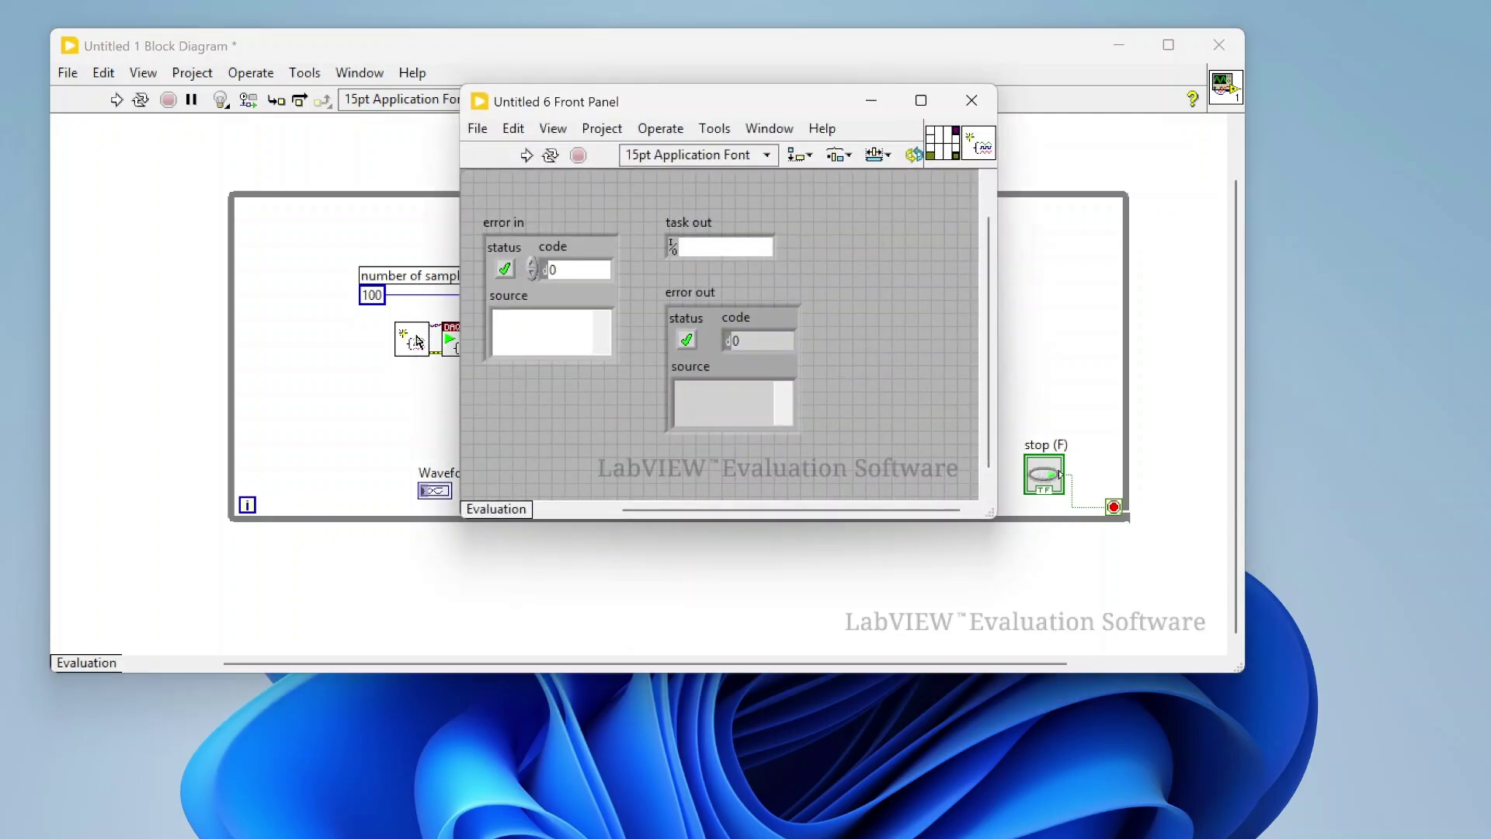
left_click(769, 128)
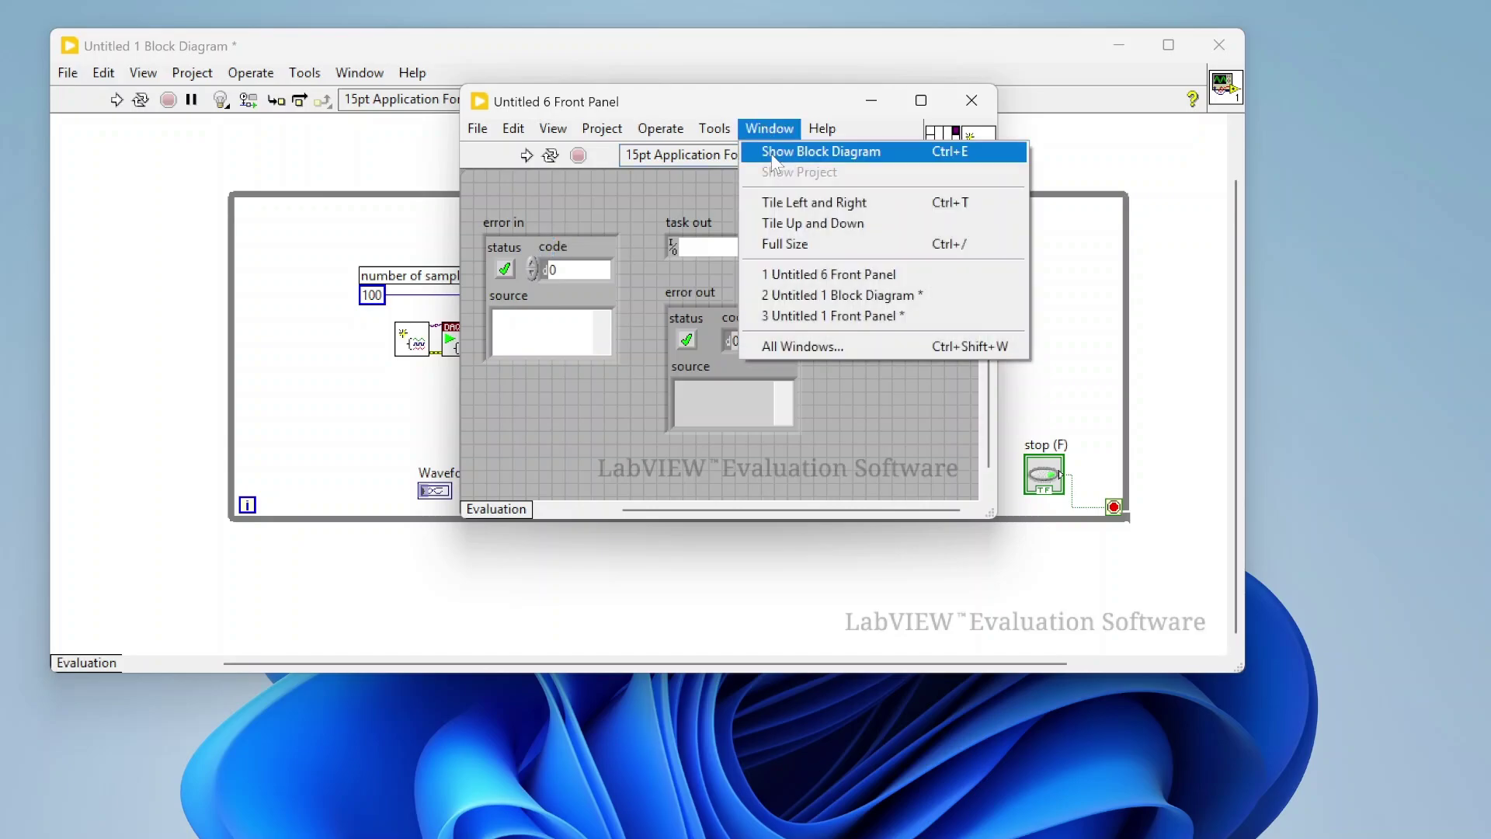
left_click(773, 147)
left_click(696, 44)
- Inspect the subVI's channel name and sample mode settings with context help, then close its diagram
left_click_drag(146, 358, 437, 358)
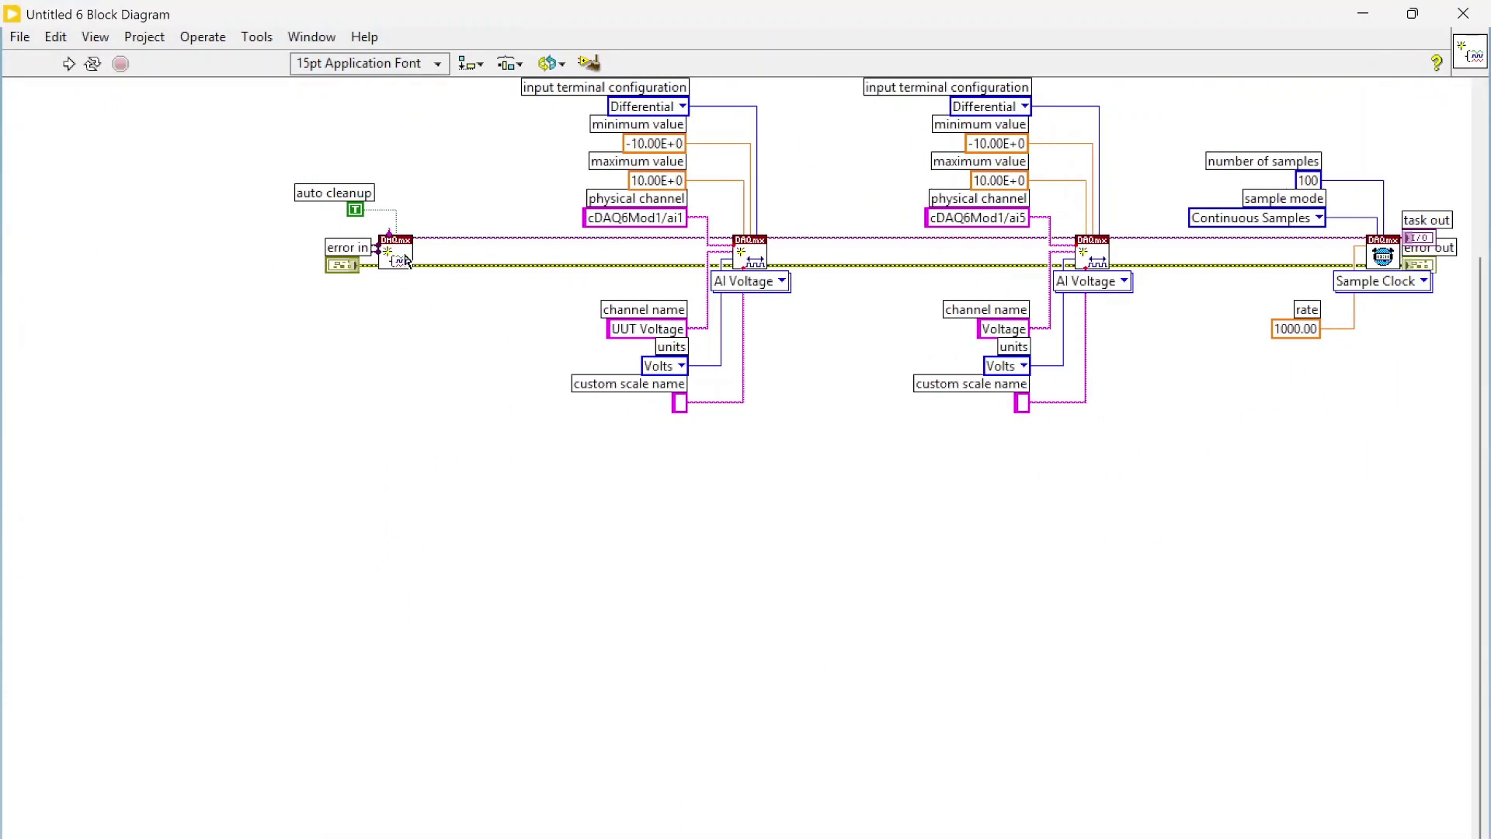
key("ctrl+h")
left_click(644, 309)
scroll(745, 248, "right", 8)
scroll(746, 249, "right", 1)
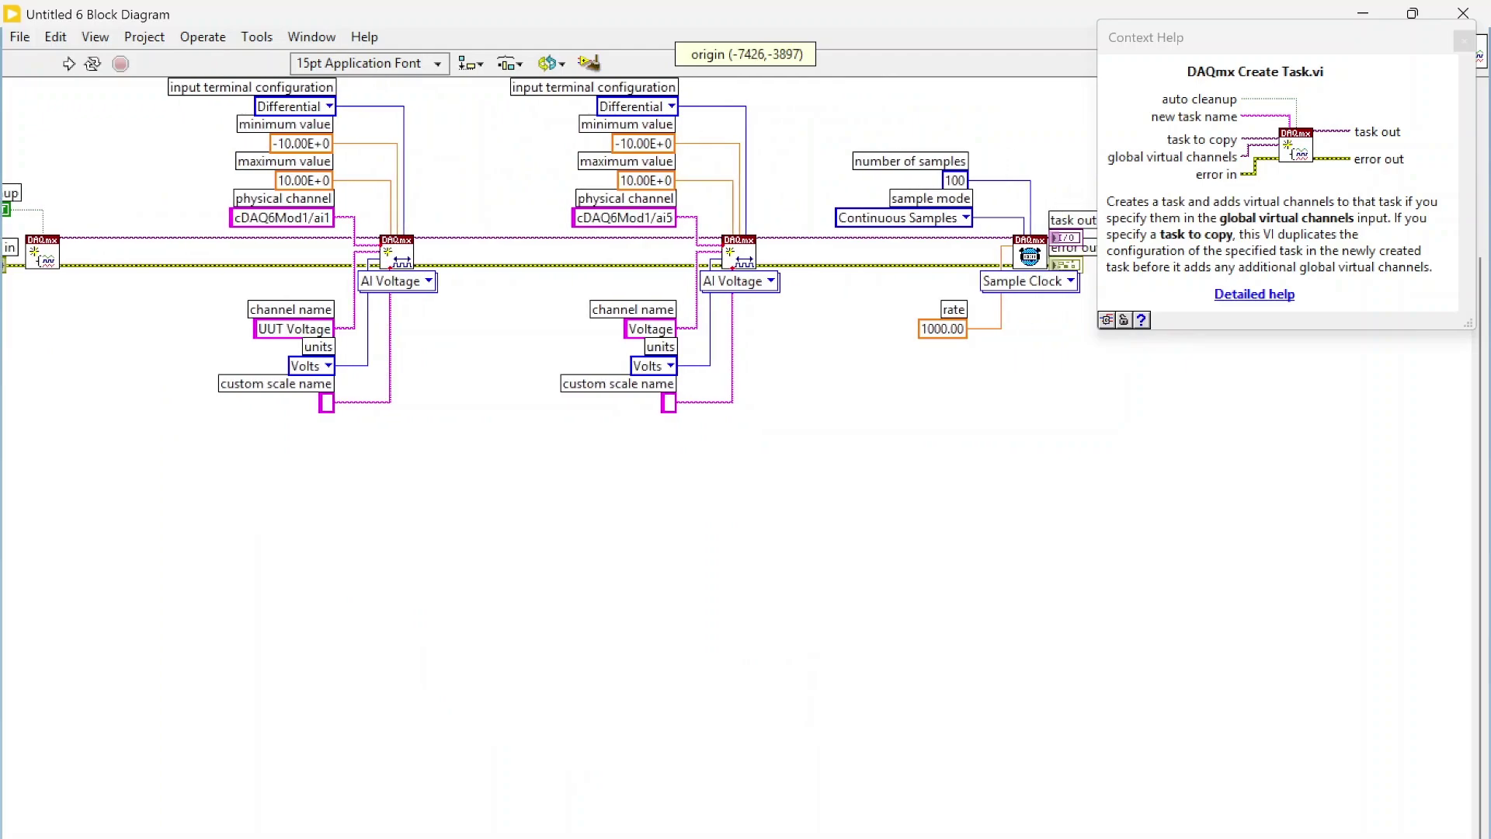
left_click(1464, 41)
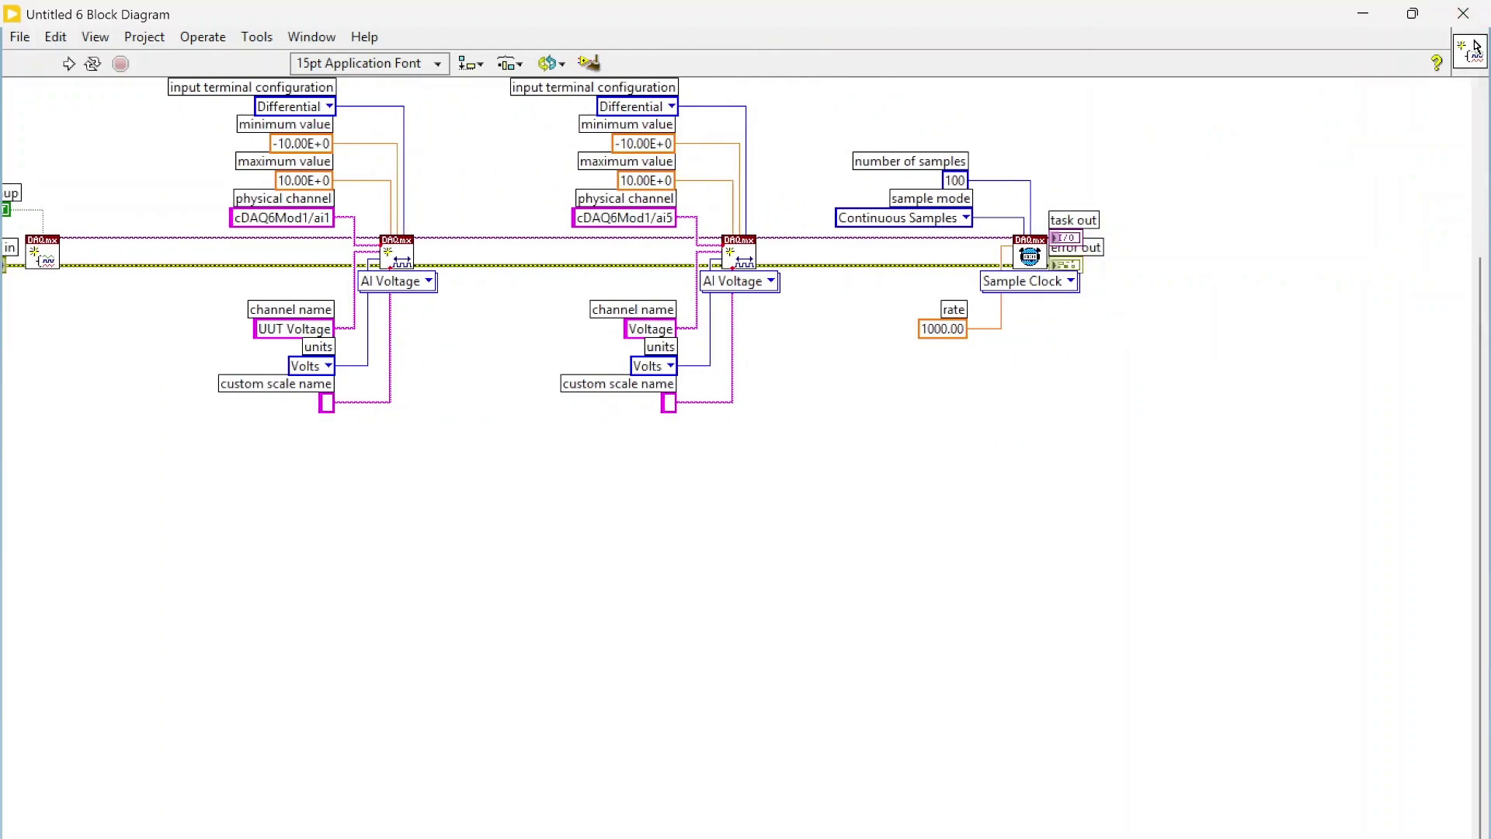
left_click(900, 198)
left_click(1464, 14)
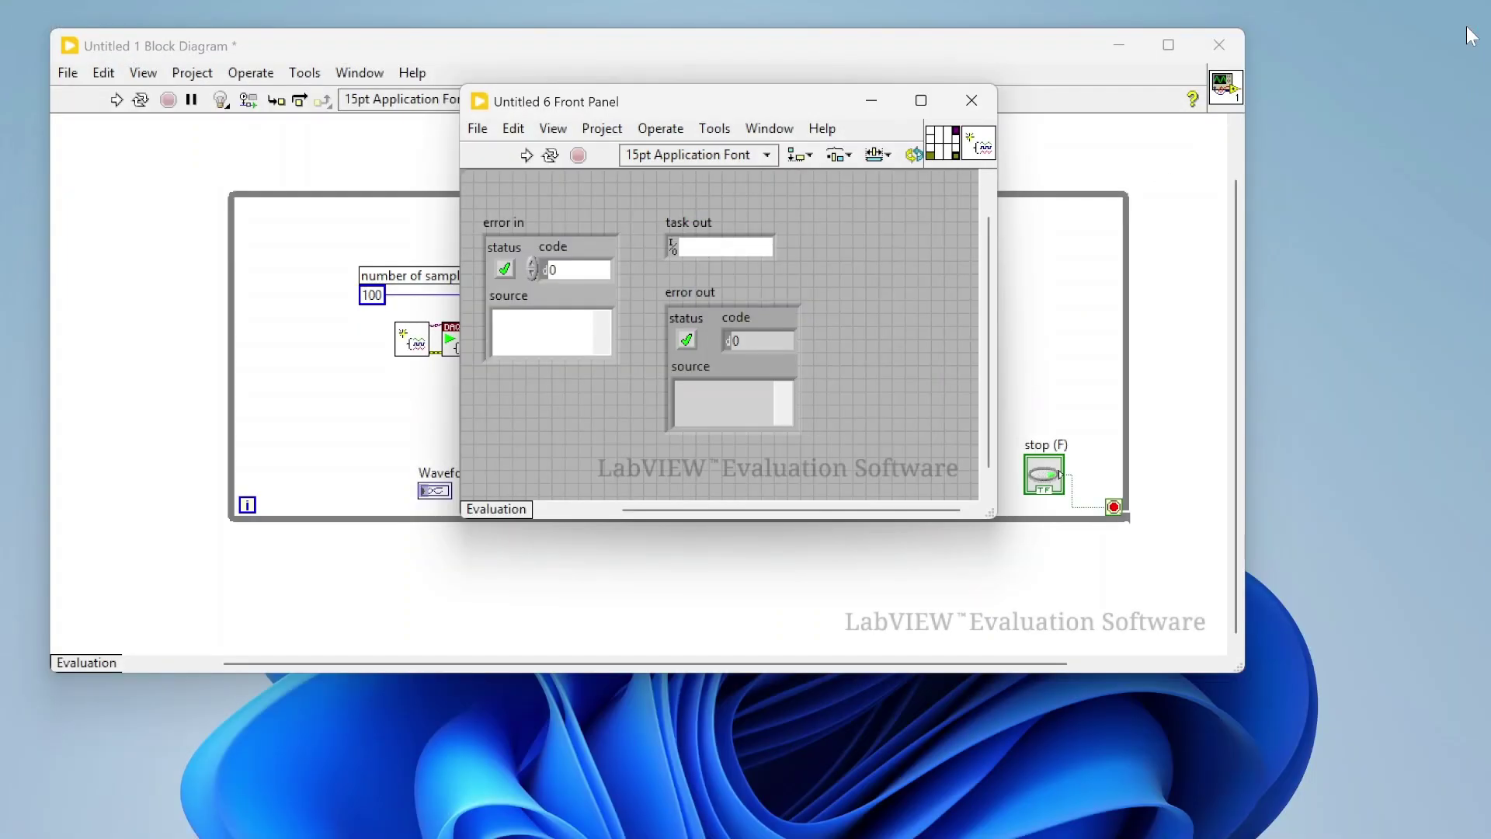
- Close the Untitled 6 subVI with Defer Decision, then select the inner loop and DAQmx nodes
left_click(972, 100)
left_click(603, 260)
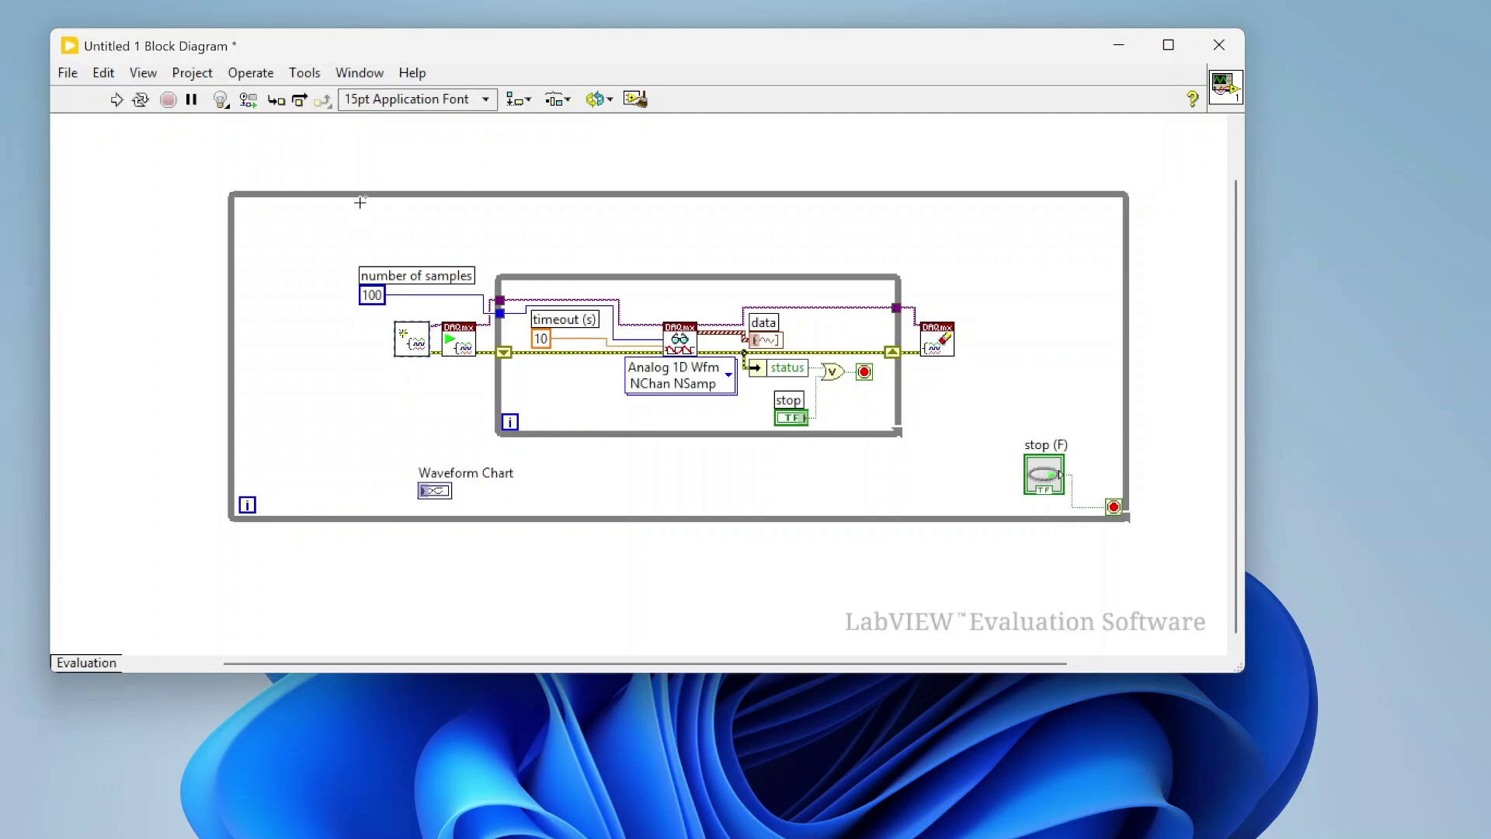
left_click_drag(333, 226, 1011, 449)
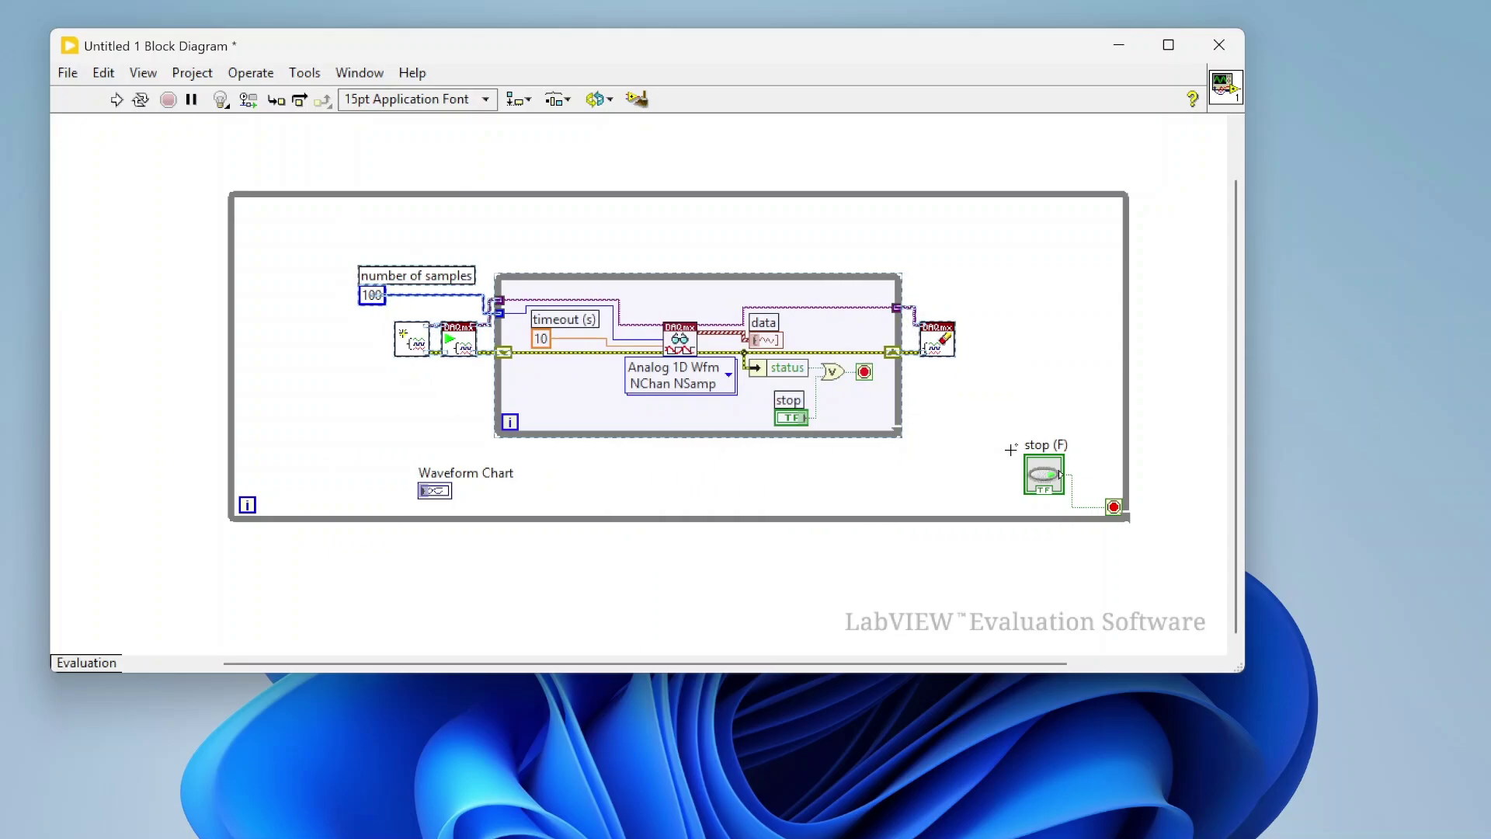